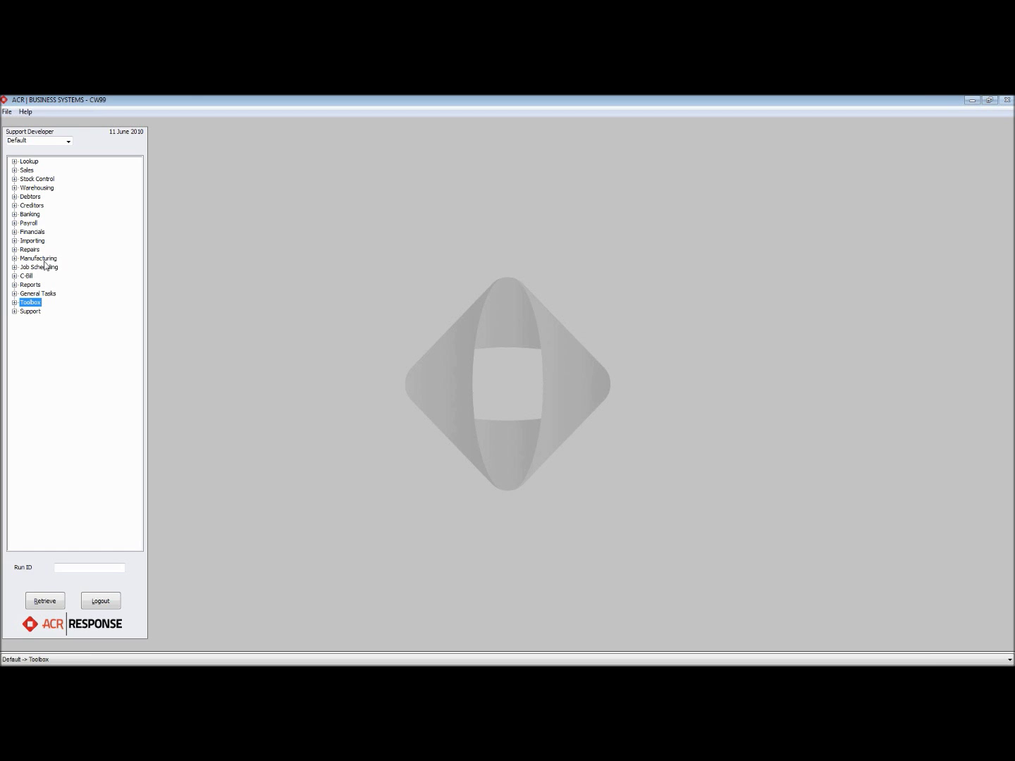
Step: Open Manual Delivery Docket from the Stock Receipts section of Stock Control
{"action": "left_click", "coordinate": [15, 180]}
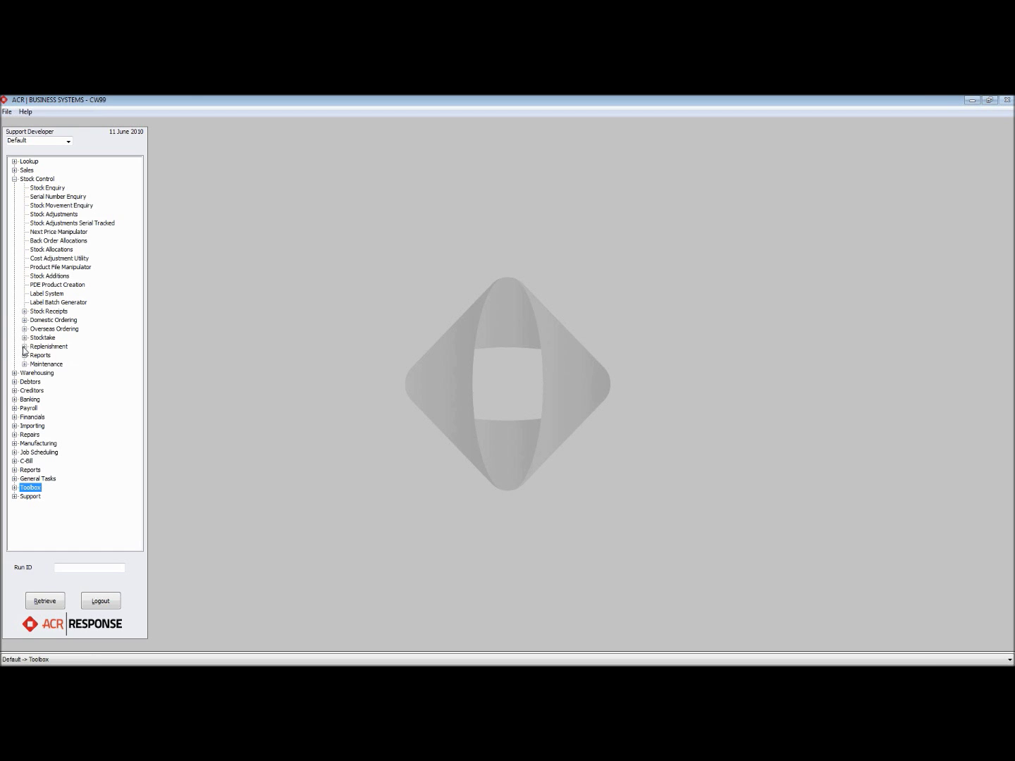
{"action": "left_click", "coordinate": [25, 320]}
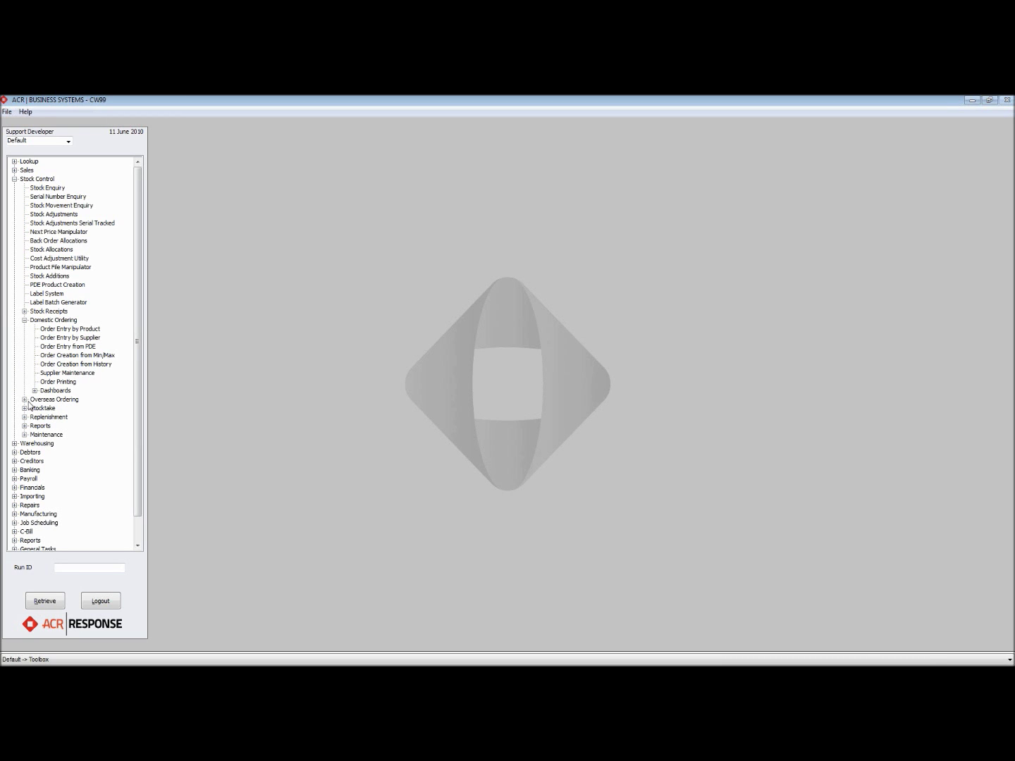
{"action": "left_click", "coordinate": [25, 321]}
{"action": "left_click", "coordinate": [24, 311]}
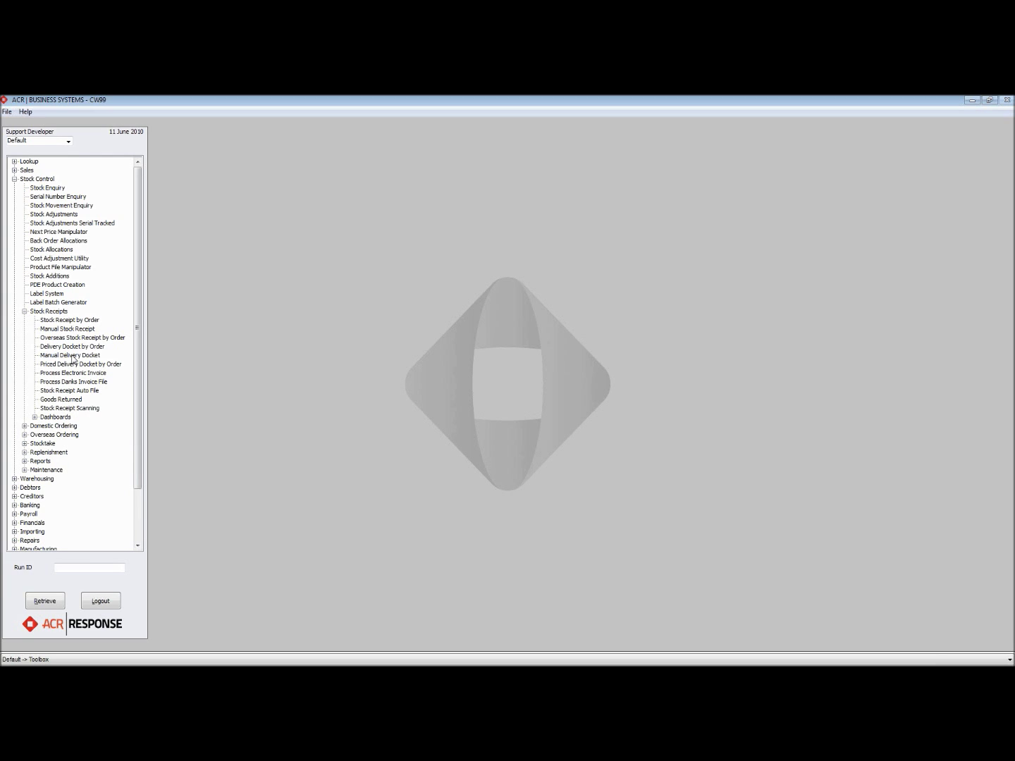
{"action": "left_click", "coordinate": [75, 356]}
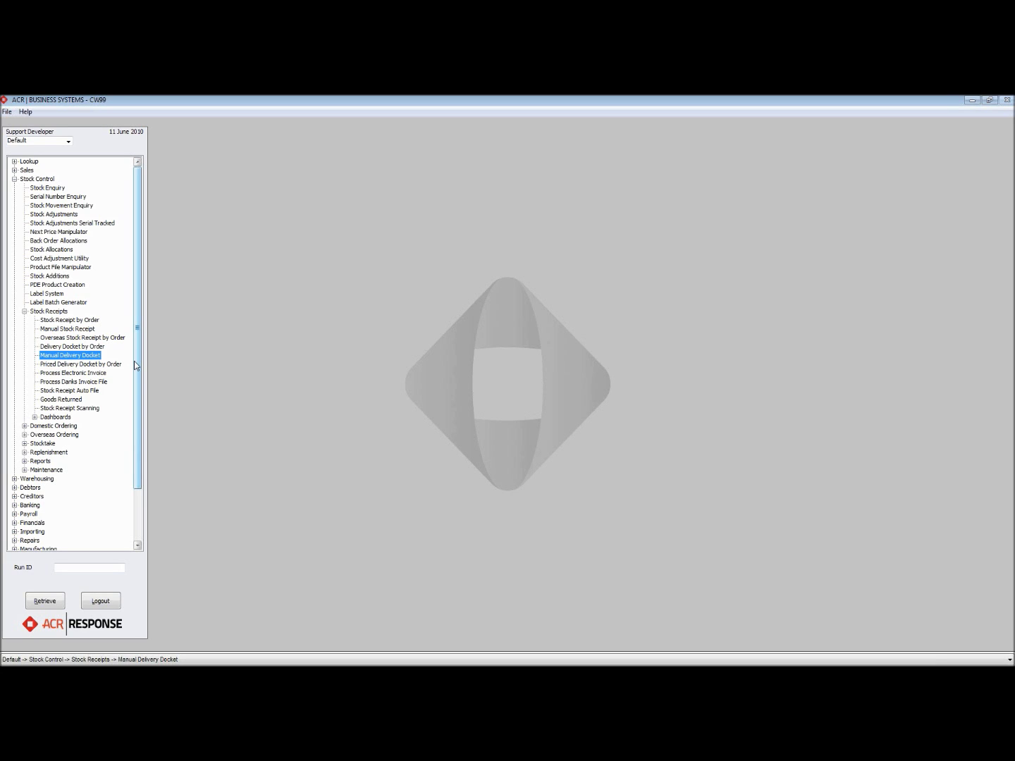
{"action": "key", "text": "Return"}
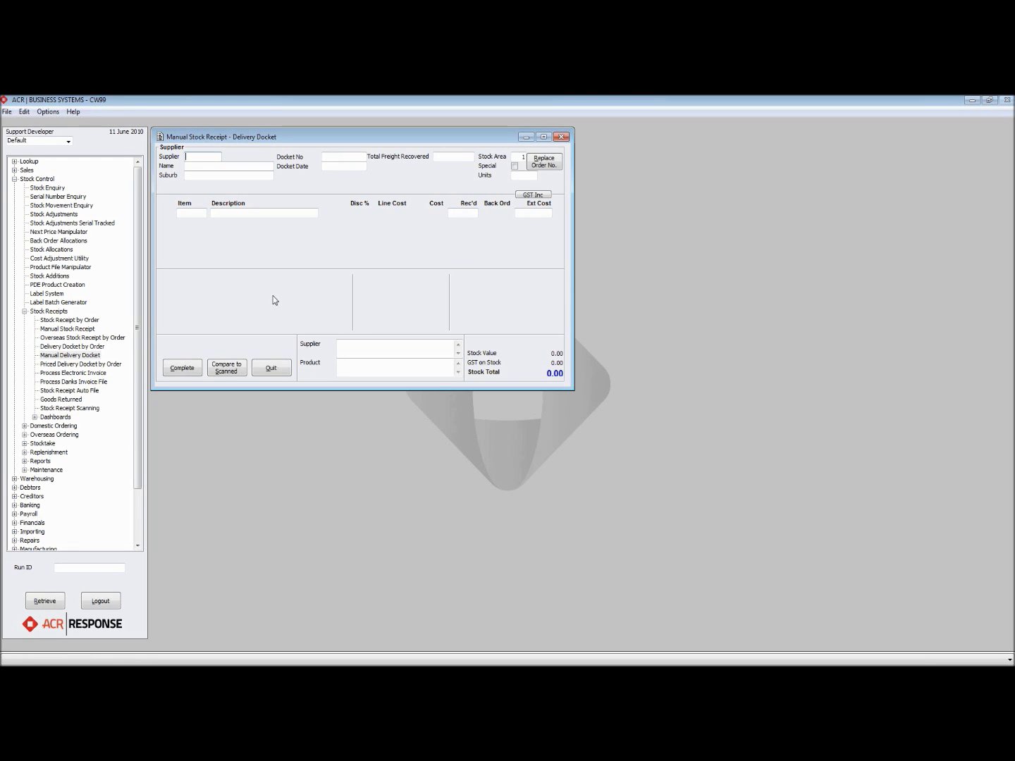
Step: Fill in the delivery docket header with supplier 99, docket number 123123 and docket date 11-06-10
{"action": "type", "text": "99"}
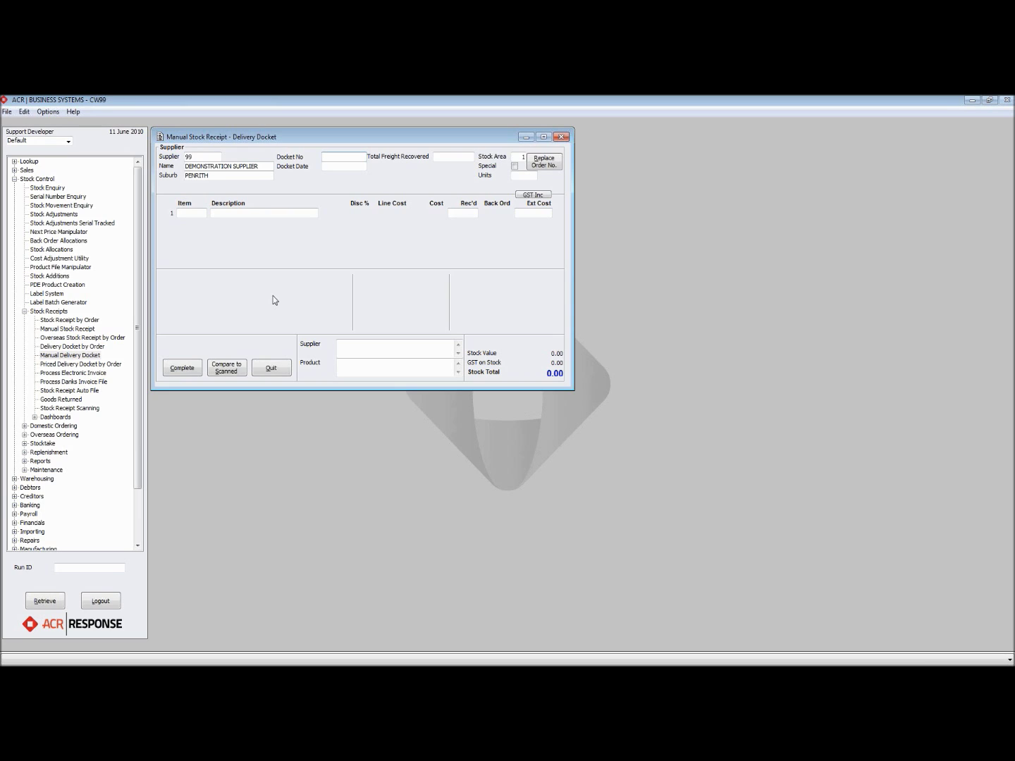
{"action": "type", "text": "123123"}
{"action": "type", "text": "1106"}
{"action": "type", "text": "10"}
{"action": "key", "text": "Return"}
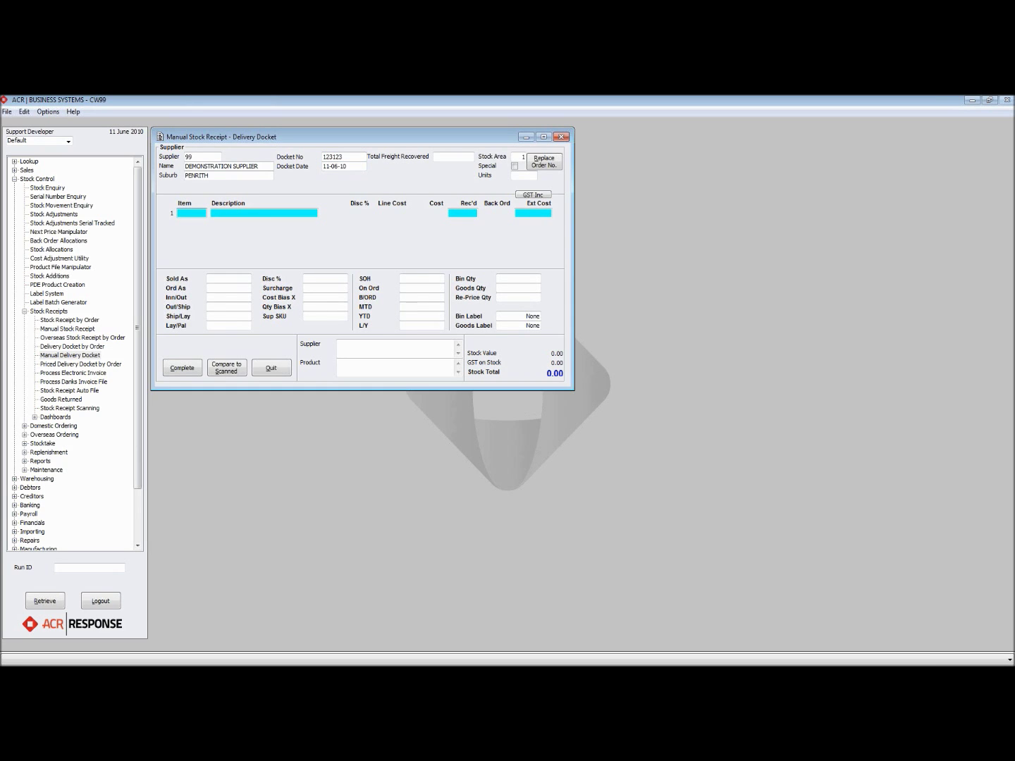
Step: Search for products with ?TEST and choose item 10085 for the docket's first line
{"action": "type", "text": "?TEST"}
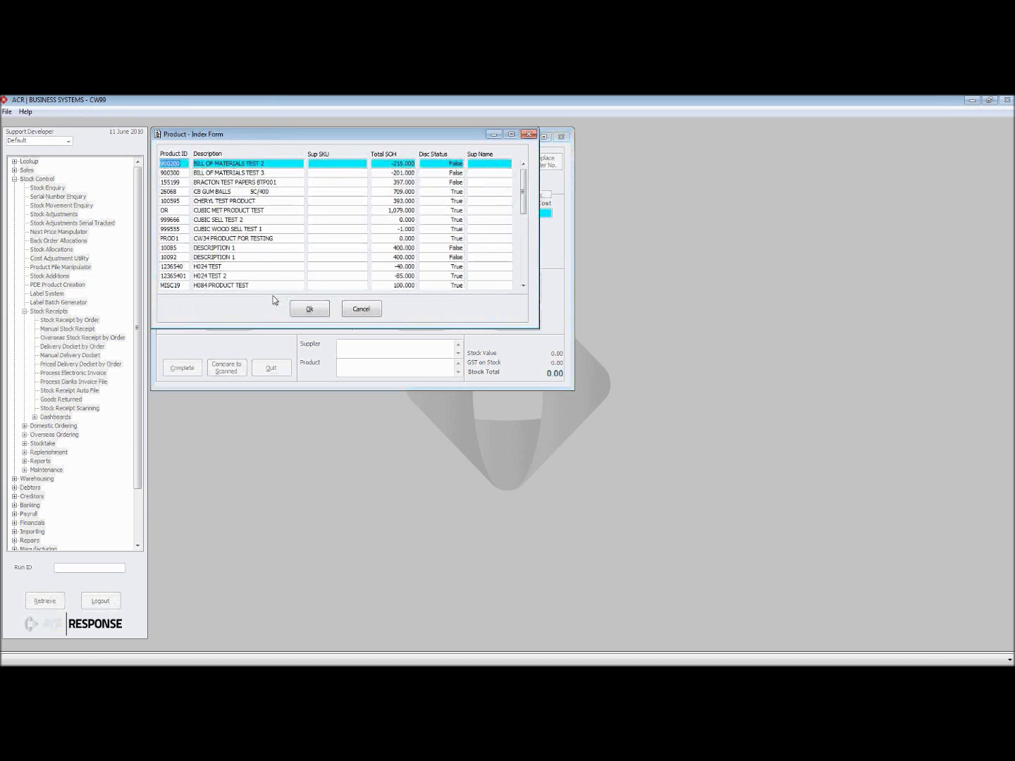
{"action": "key", "text": "Down"}
{"action": "key", "text": "Down"}
{"action": "key", "text": "Down"}
{"action": "key", "text": "Down"}
{"action": "key", "text": "Down"}
{"action": "key", "text": "Down"}
{"action": "key", "text": "Down"}
{"action": "key", "text": "Down"}
{"action": "key", "text": "Down"}
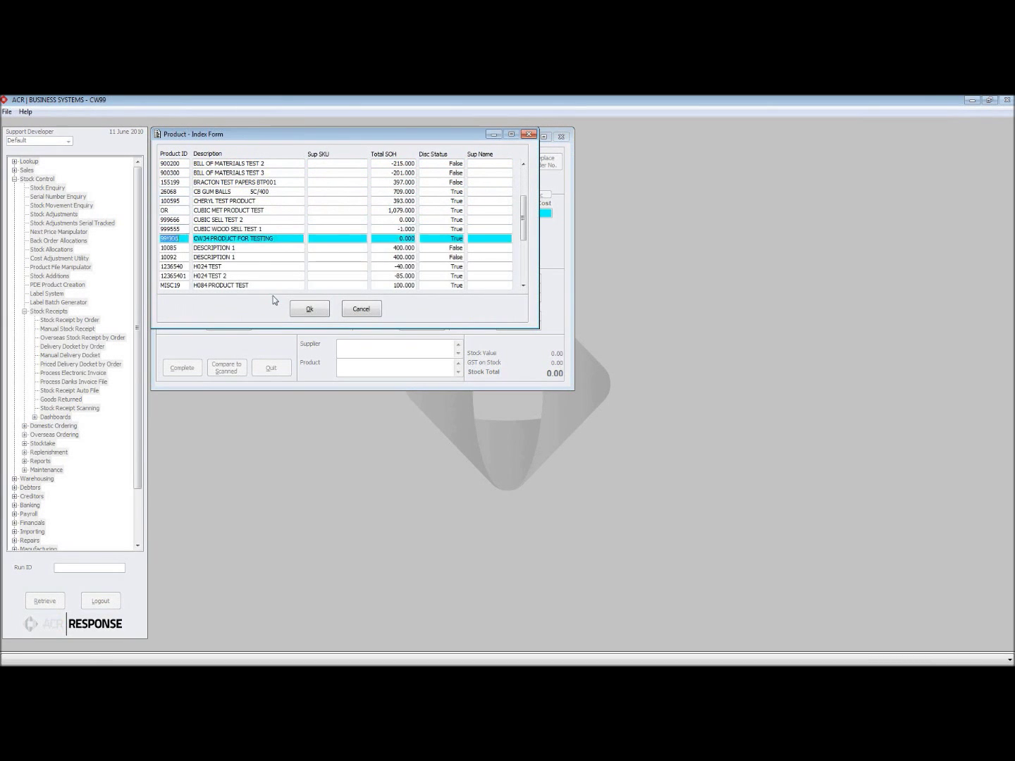
{"action": "key", "text": "Return"}
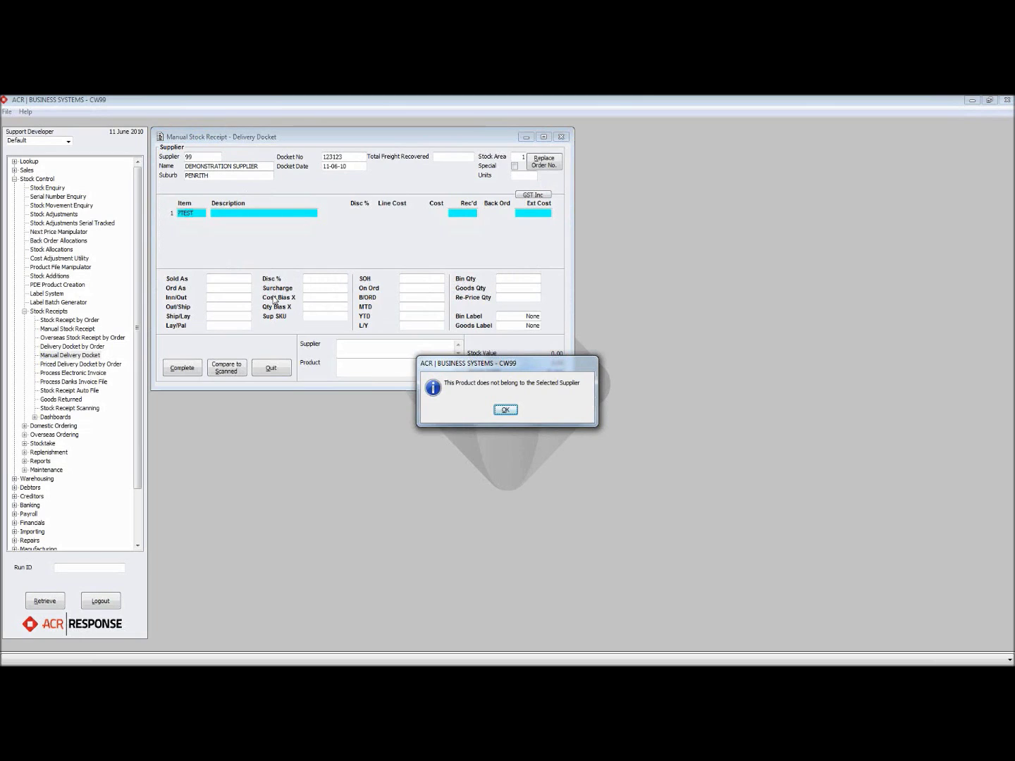
{"action": "key", "text": "Return"}
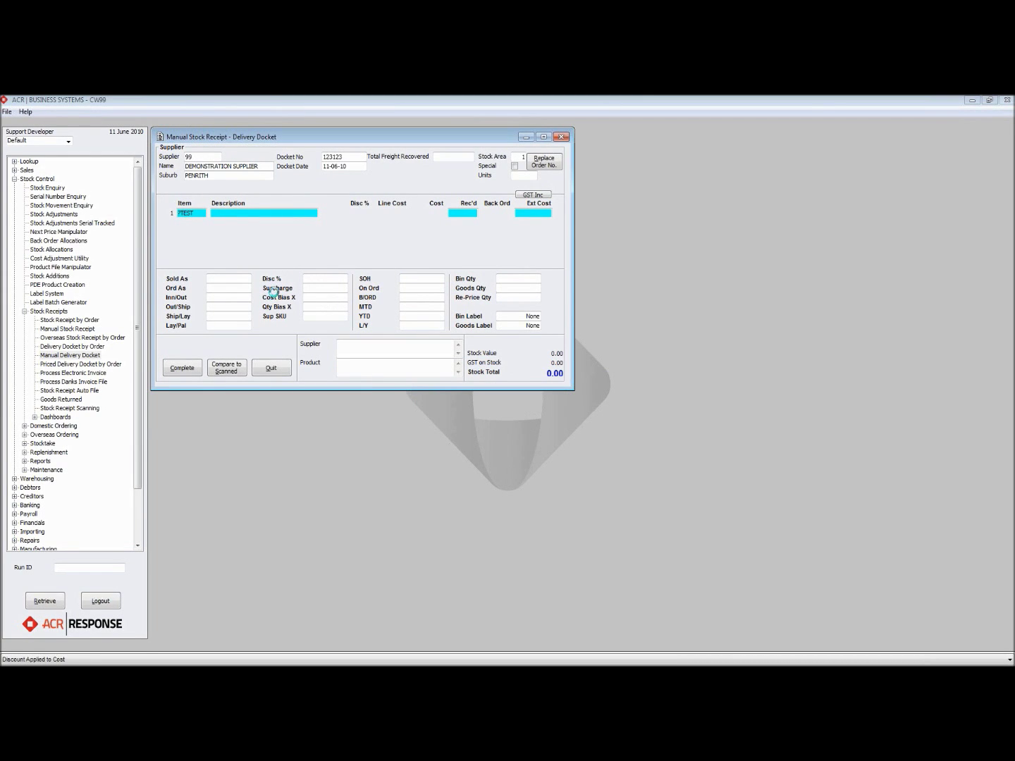
Step: Set the received quantity of item 10085 to 10 and complete the delivery docket
{"action": "type", "text": "10"}
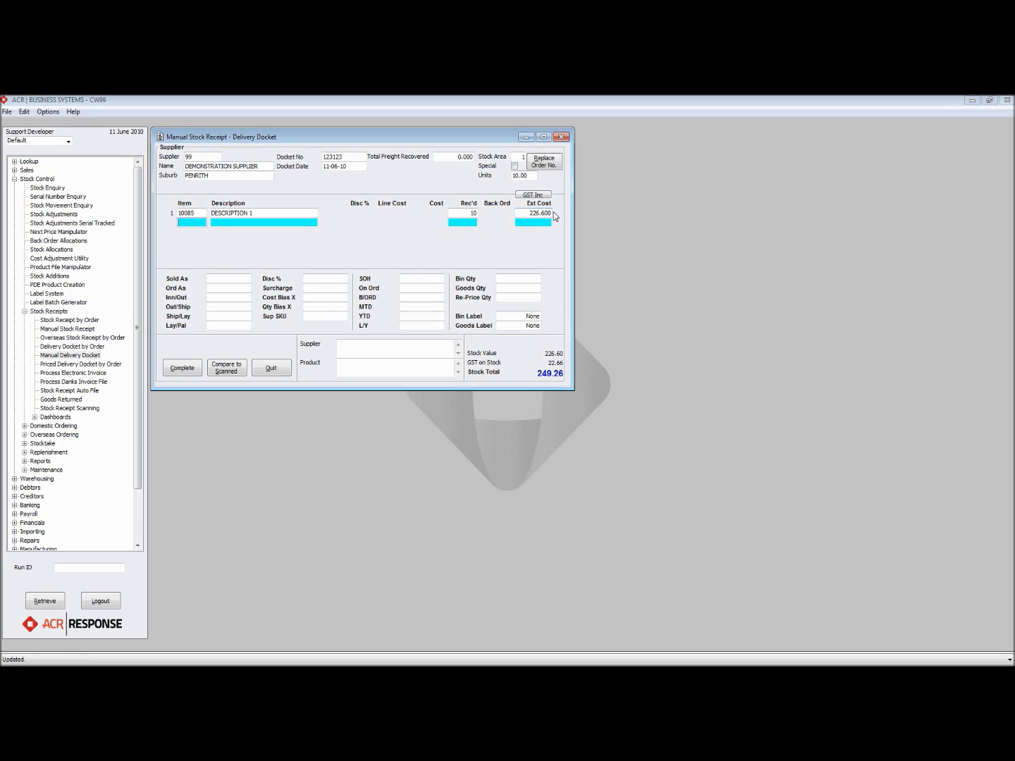
{"action": "left_click", "coordinate": [185, 371]}
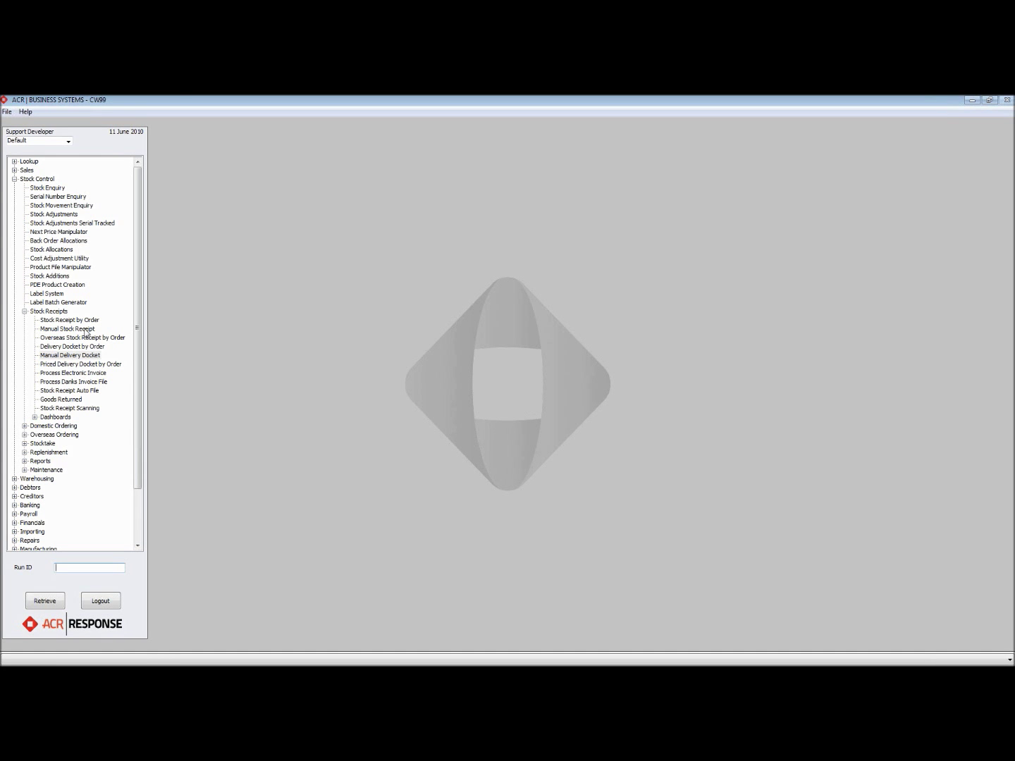
Step: Open Manual Stock Receipt and fill in supplier 99, invoice number 456456 and invoice date 11-06-10
{"action": "left_click", "coordinate": [94, 329]}
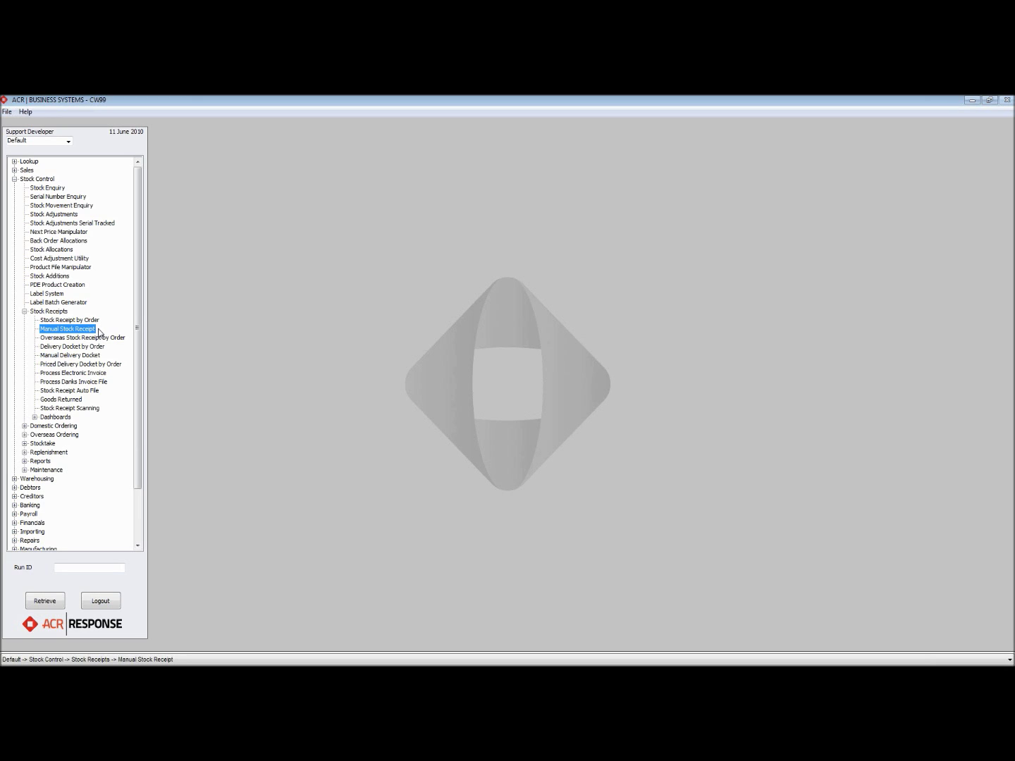
{"action": "double_click", "coordinate": [80, 329]}
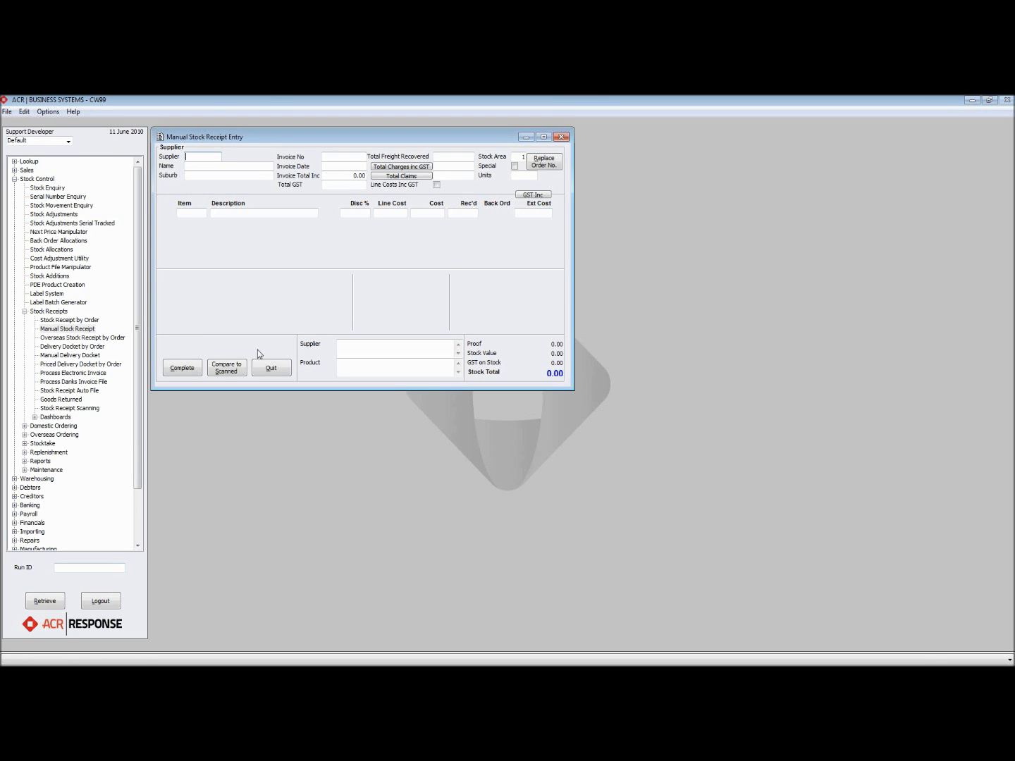
{"action": "type", "text": "99"}
{"action": "key", "text": "Return"}
{"action": "type", "text": "456456"}
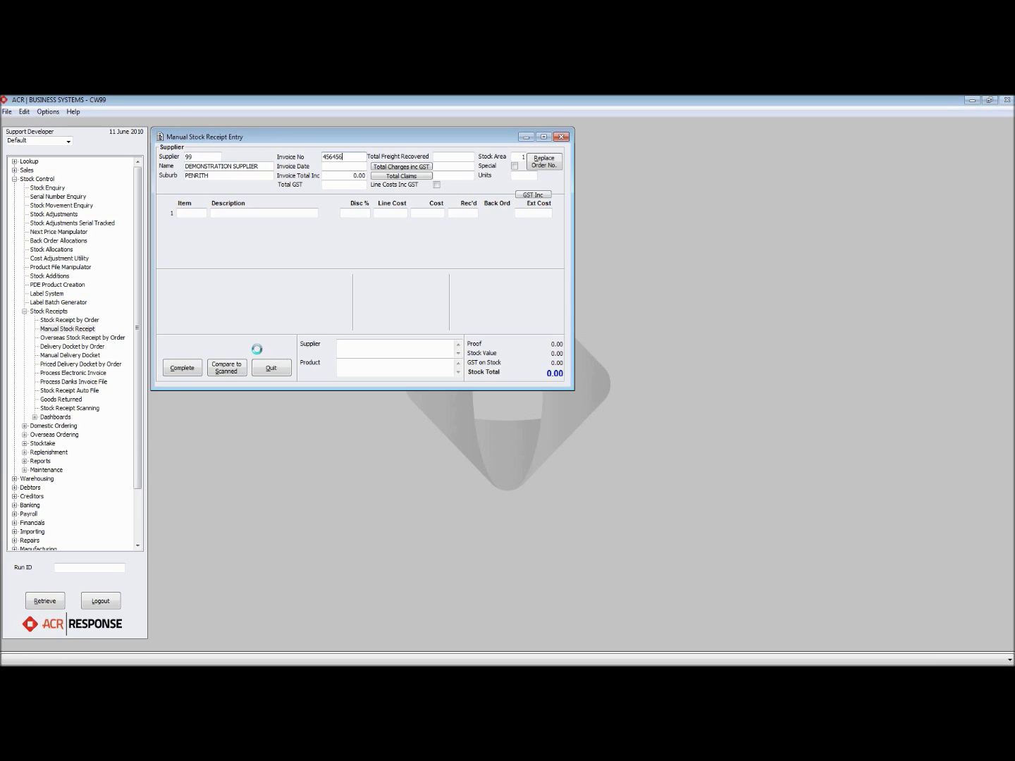
{"action": "key", "text": "Return"}
{"action": "type", "text": "11-06-"}
{"action": "type", "text": "10"}
{"action": "key", "text": "Return"}
{"action": "key", "text": "Return"}
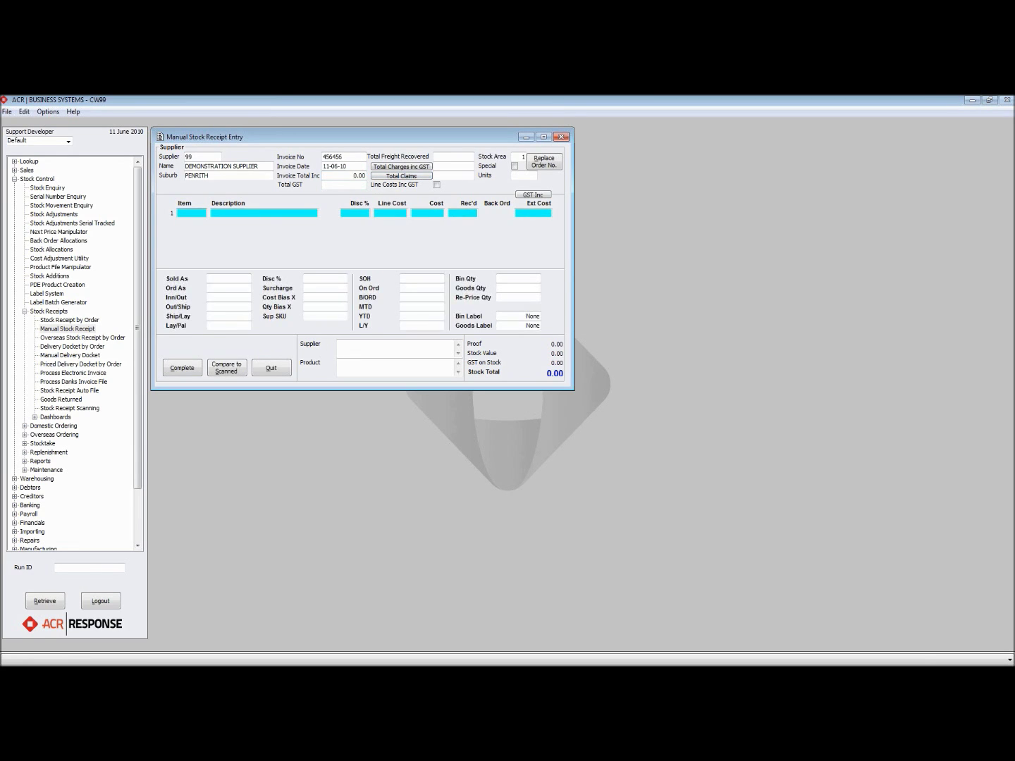
{"action": "type", "text": "TEST"}
{"action": "key", "text": "Return"}
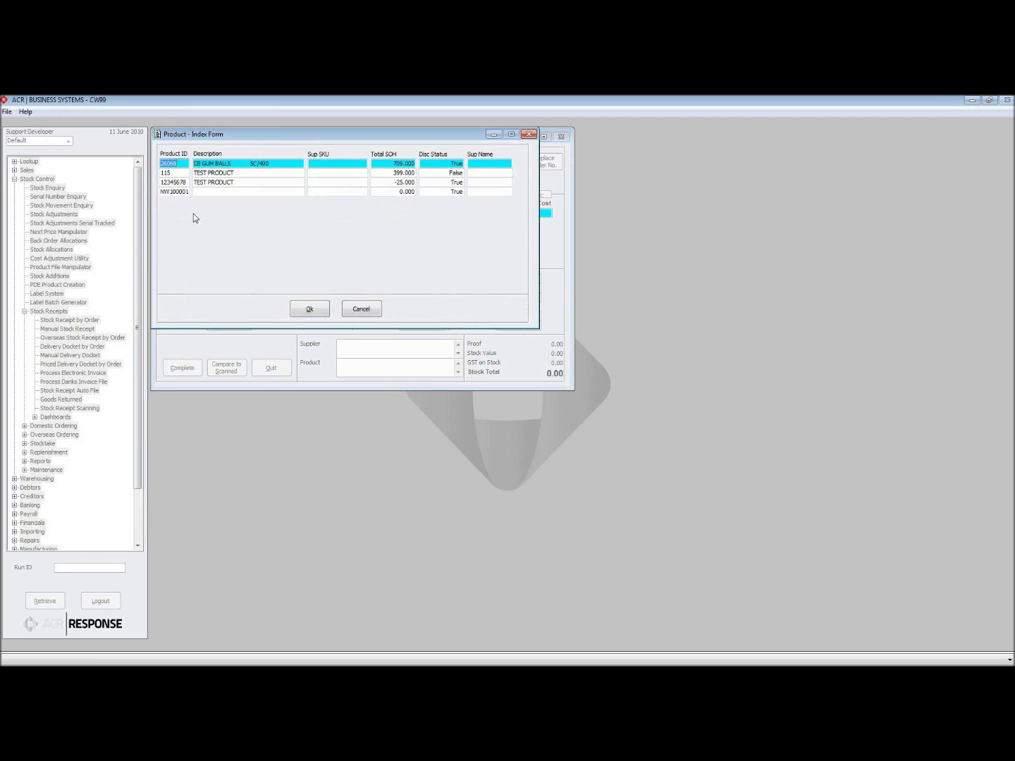
{"action": "left_click", "coordinate": [361, 310]}
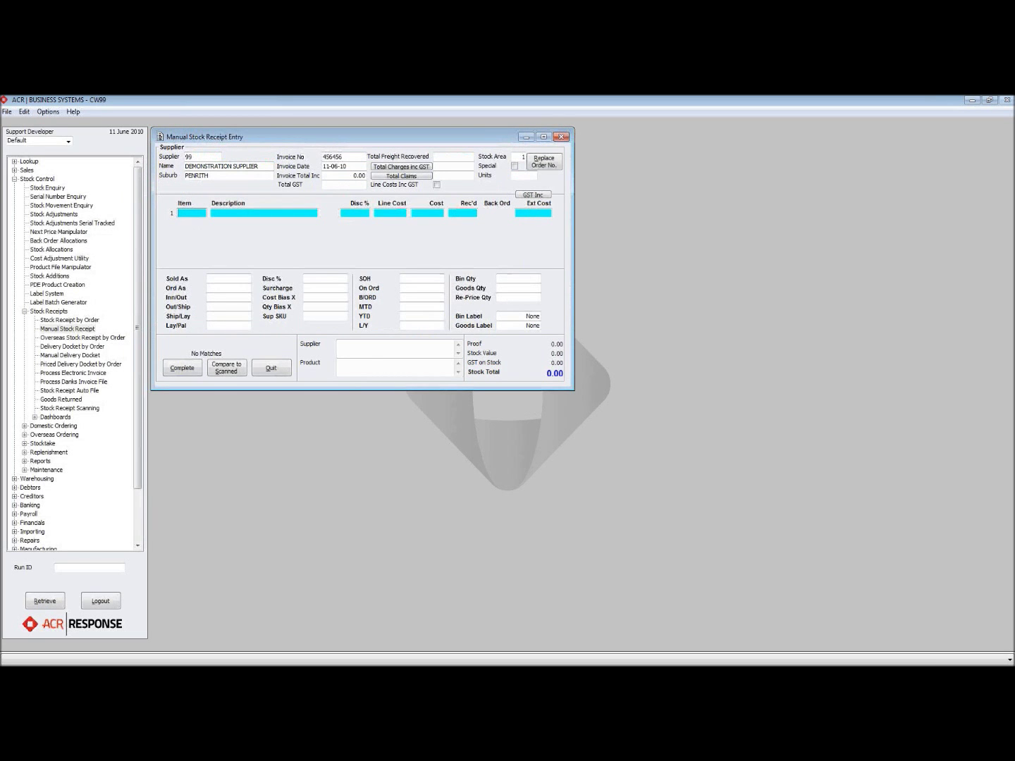
Step: Search for products with ?TEST and pick item 10085 for the first line of the stock receipt
{"action": "key", "text": "Return"}
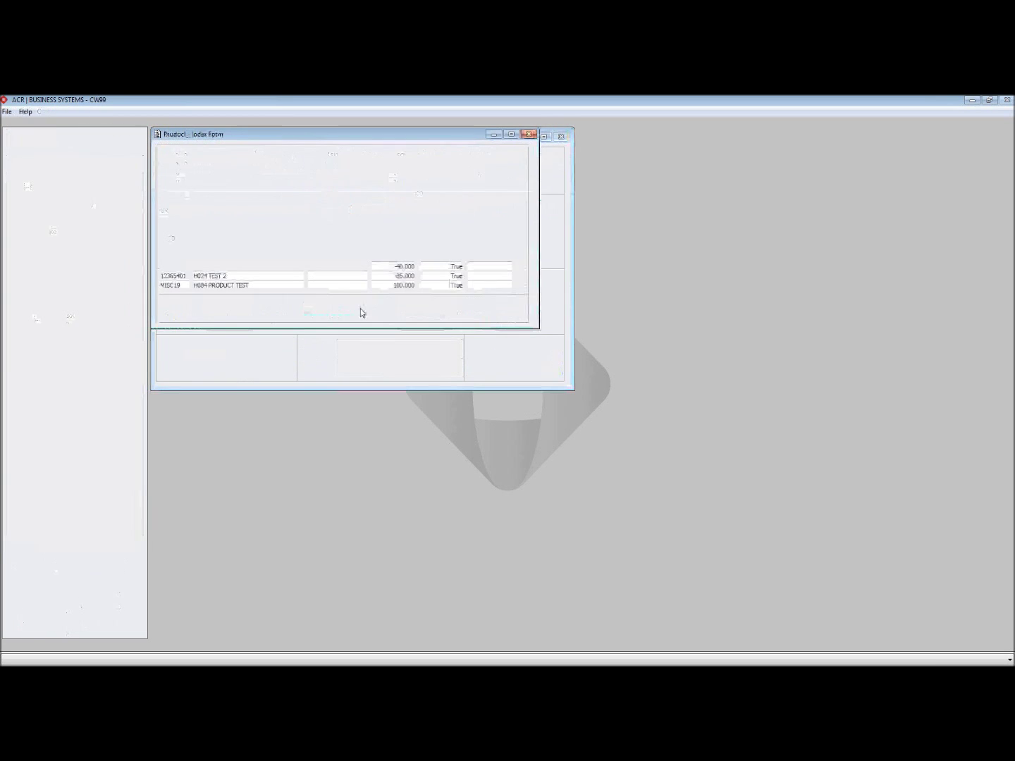
{"action": "key", "text": "Down"}
{"action": "key", "text": "Down"}
{"action": "key", "text": "Down"}
{"action": "key", "text": "Down"}
{"action": "key", "text": "Down"}
{"action": "key", "text": "Down"}
{"action": "key", "text": "Down"}
{"action": "key", "text": "Down"}
{"action": "key", "text": "Down"}
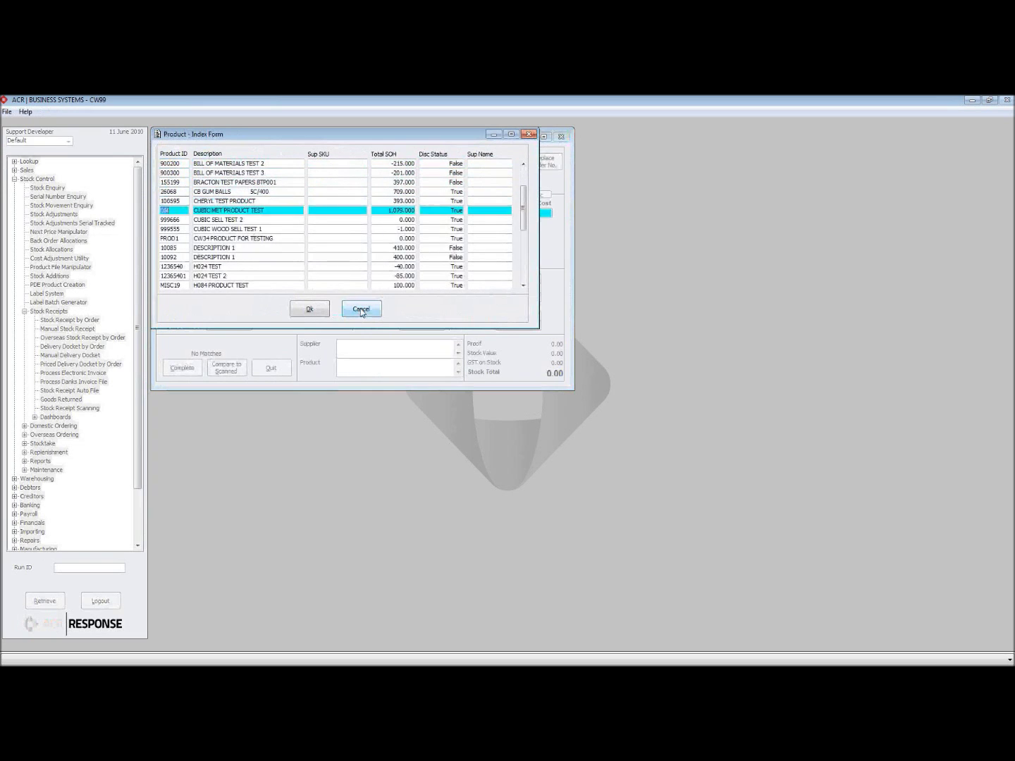
{"action": "left_click", "coordinate": [361, 309]}
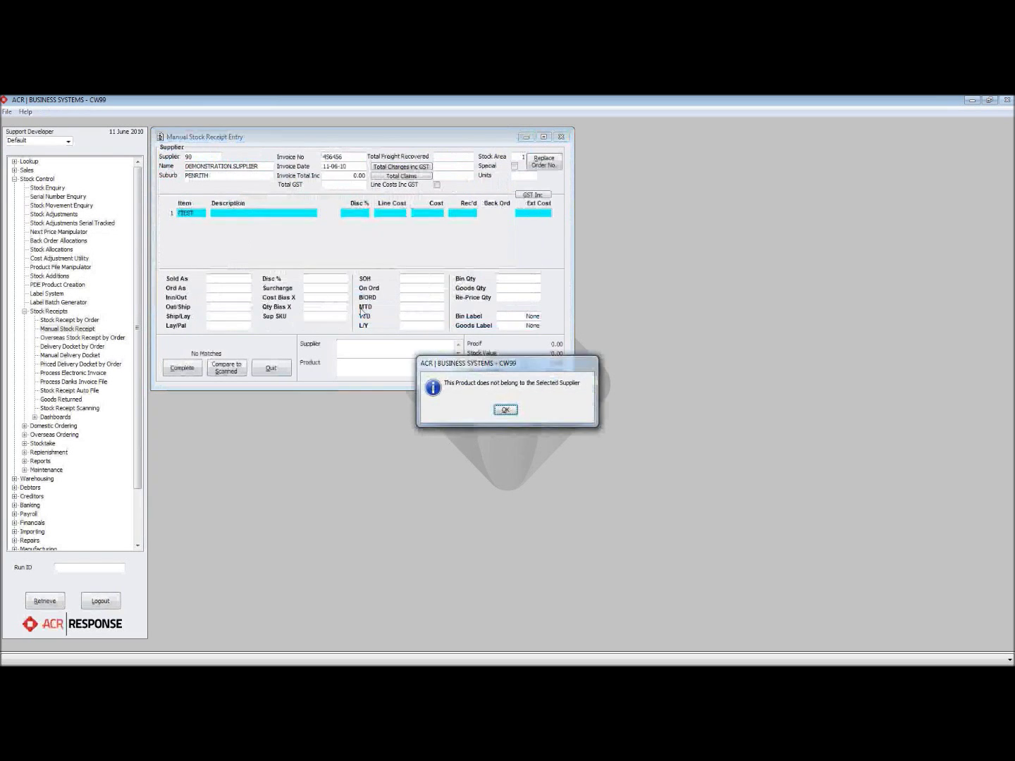
{"action": "key", "text": "Return"}
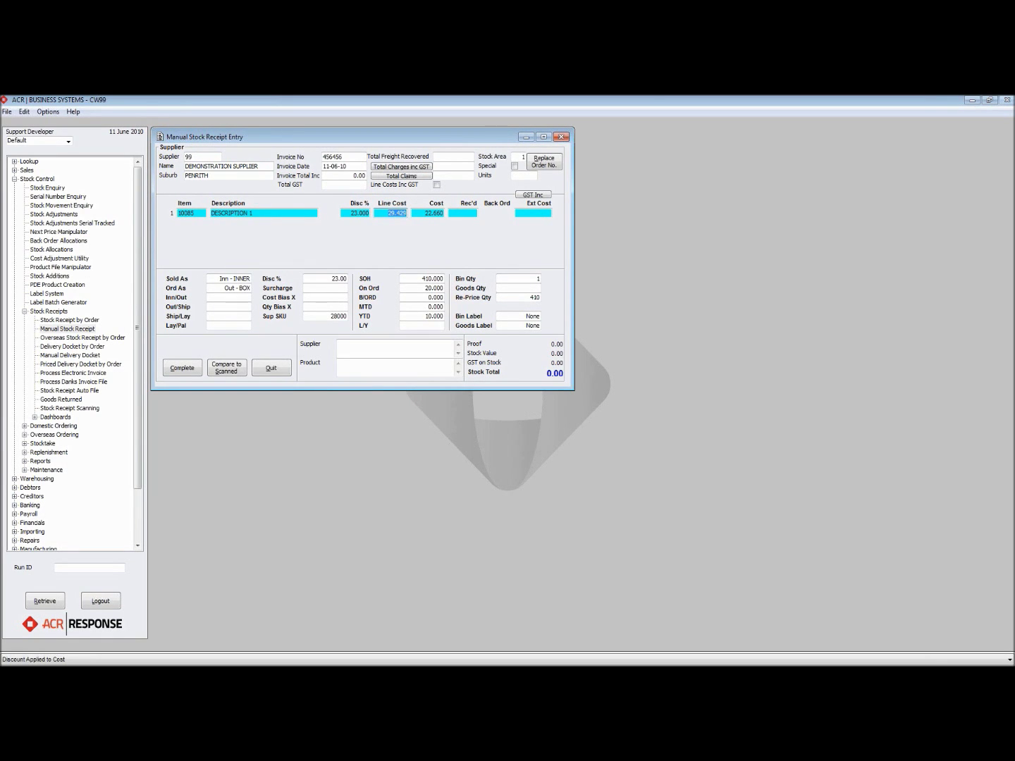
Step: Keep the line cost of item 10085 and set its received quantity to 10
{"action": "key", "text": "Return"}
{"action": "type", "text": "10"}
{"action": "key", "text": "Return"}
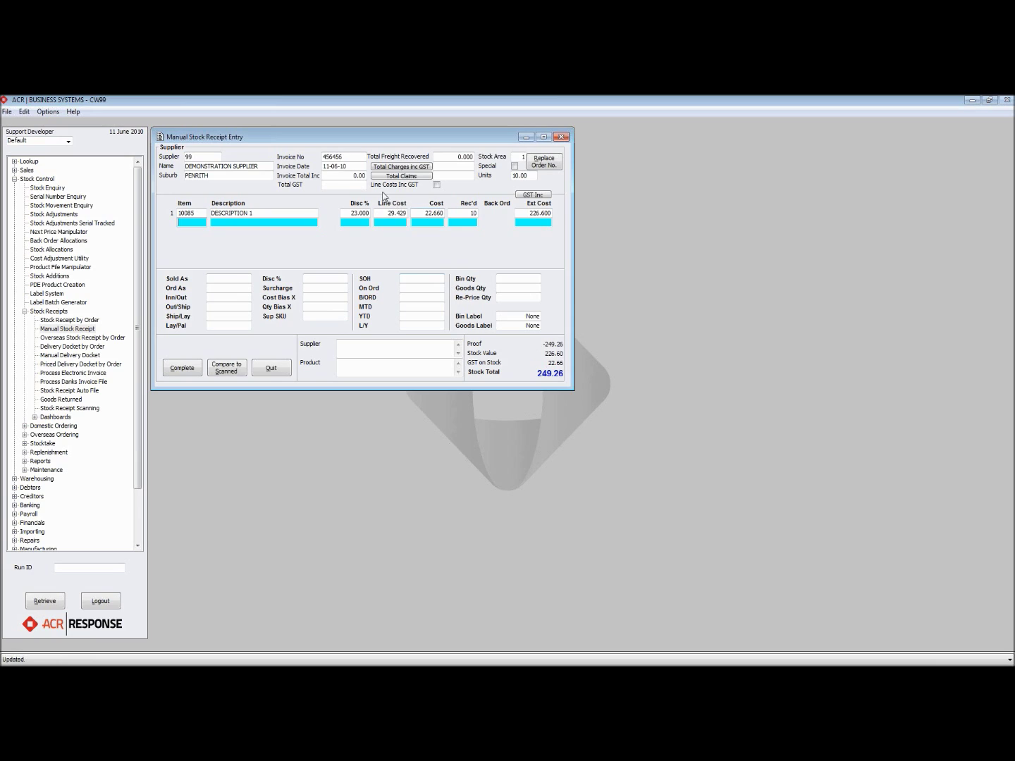
Step: Set the invoice total to 249.26 and the total GST to 22.66, and complete the stock receipt
{"action": "left_click", "coordinate": [351, 176]}
{"action": "type", "text": "249.26"}
{"action": "key", "text": "Tab"}
{"action": "type", "text": "22.6"}
{"action": "key", "text": "Tab"}
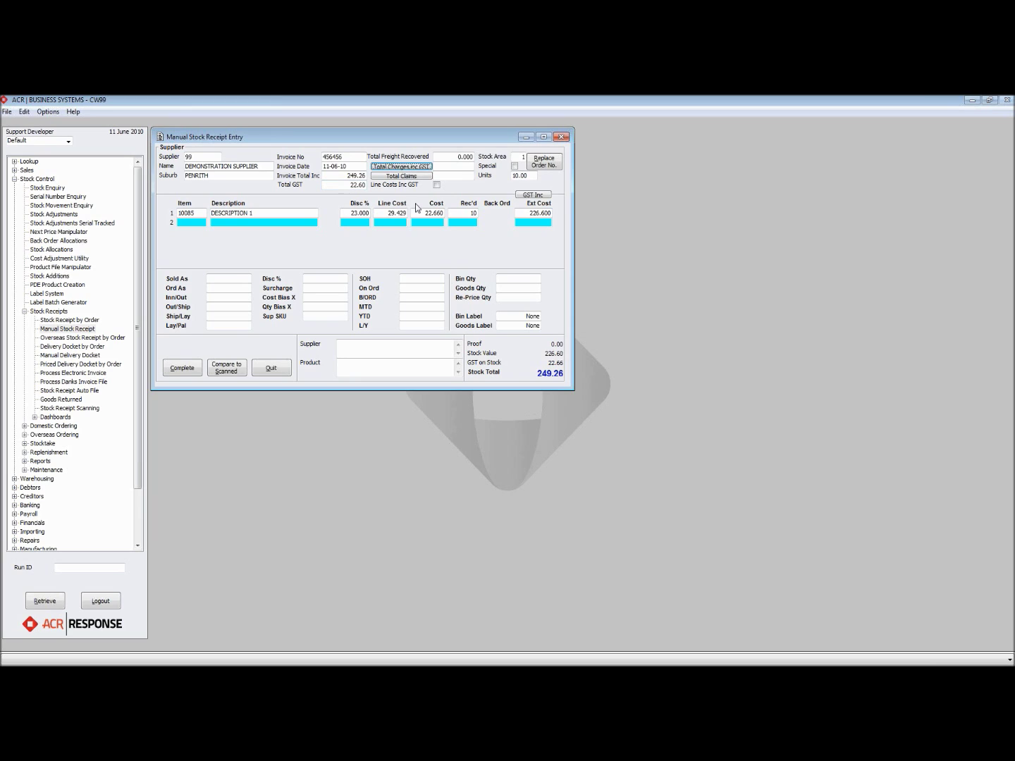
{"action": "left_click", "coordinate": [361, 186]}
{"action": "type", "text": "6"}
{"action": "key", "text": "Tab"}
{"action": "key", "text": "Tab"}
{"action": "left_click", "coordinate": [181, 369]}
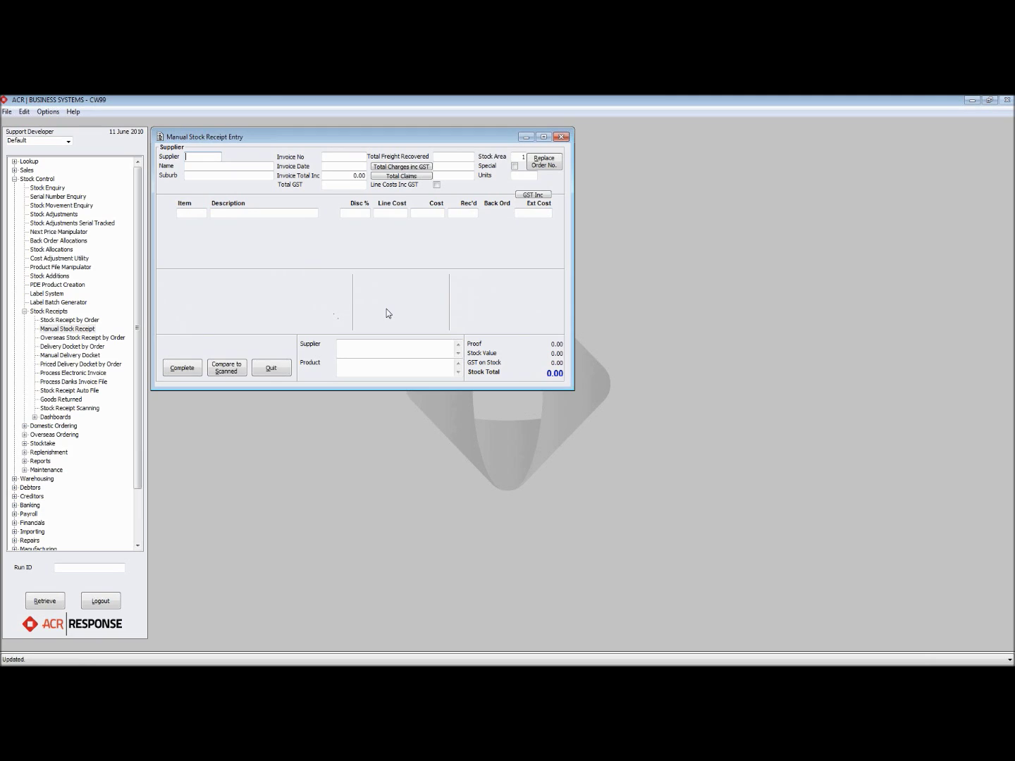
Step: Start another stock receipt for supplier 99 with invoice number 987987 and invoice date 11-06-10
{"action": "type", "text": "99"}
{"action": "key", "text": "Return"}
{"action": "type", "text": "987987"}
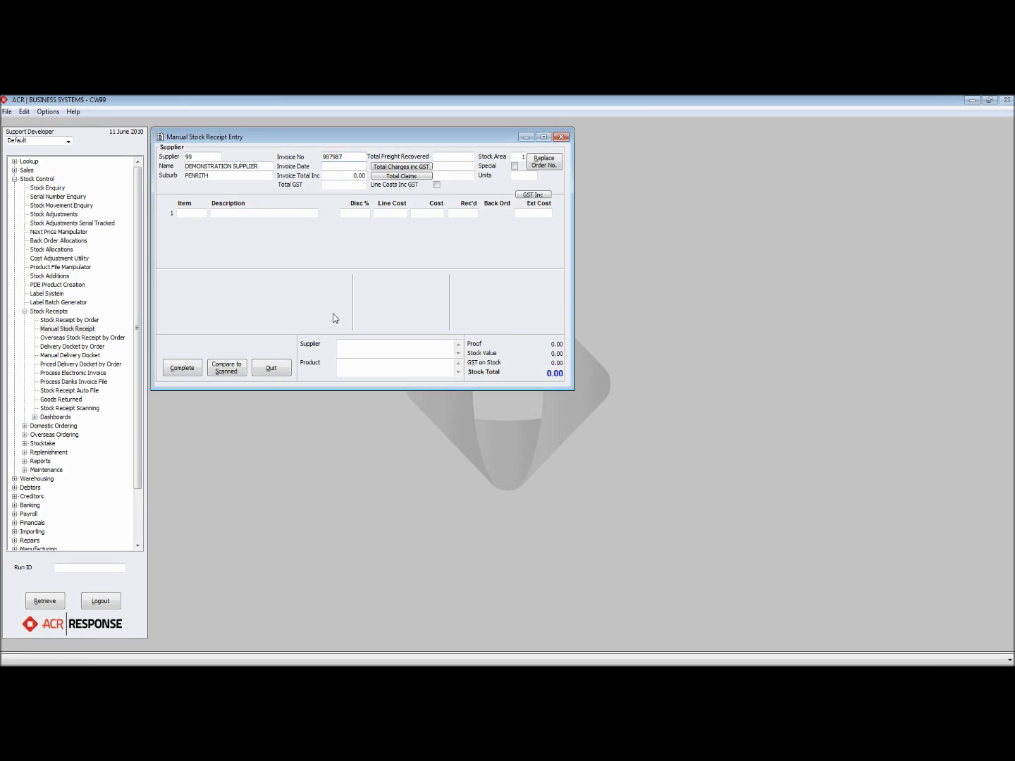
{"action": "type", "text": "110610"}
{"action": "key", "text": "Return"}
{"action": "key", "text": "Return"}
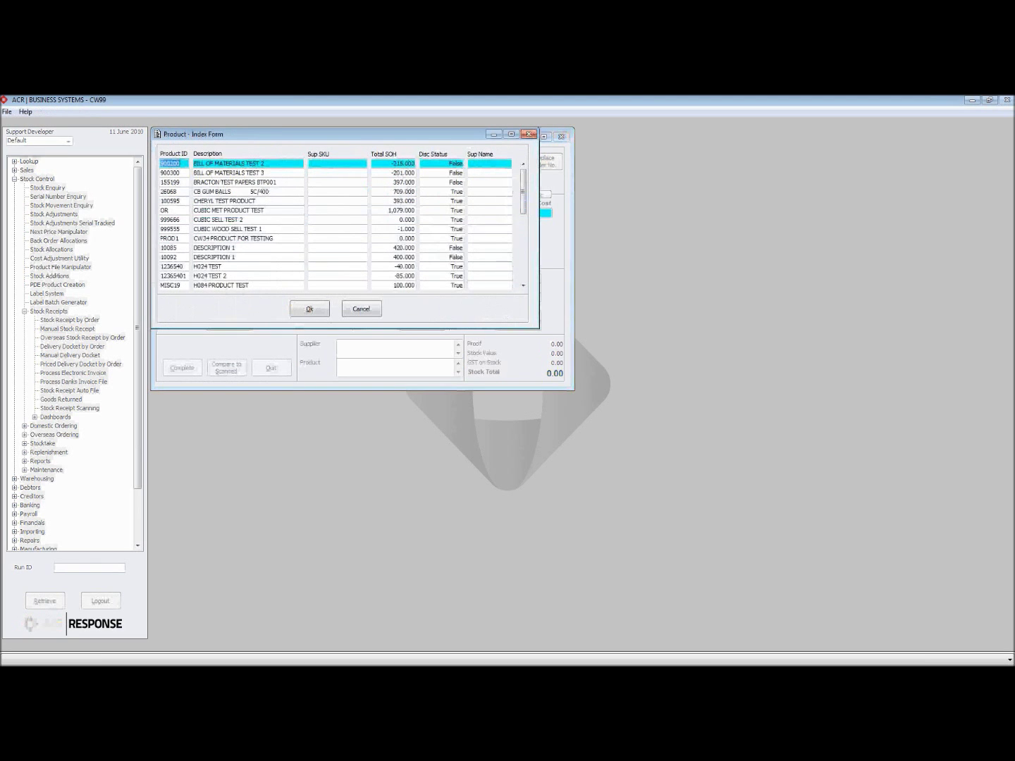
Step: Pick item 10092 from the product index for the first line of invoice 987987
{"action": "key", "text": "Down"}
{"action": "key", "text": "Down"}
{"action": "key", "text": "Down"}
{"action": "key", "text": "Down"}
{"action": "key", "text": "Down"}
{"action": "key", "text": "Down"}
{"action": "key", "text": "Down"}
{"action": "key", "text": "Down"}
{"action": "key", "text": "Down"}
{"action": "key", "text": "Down"}
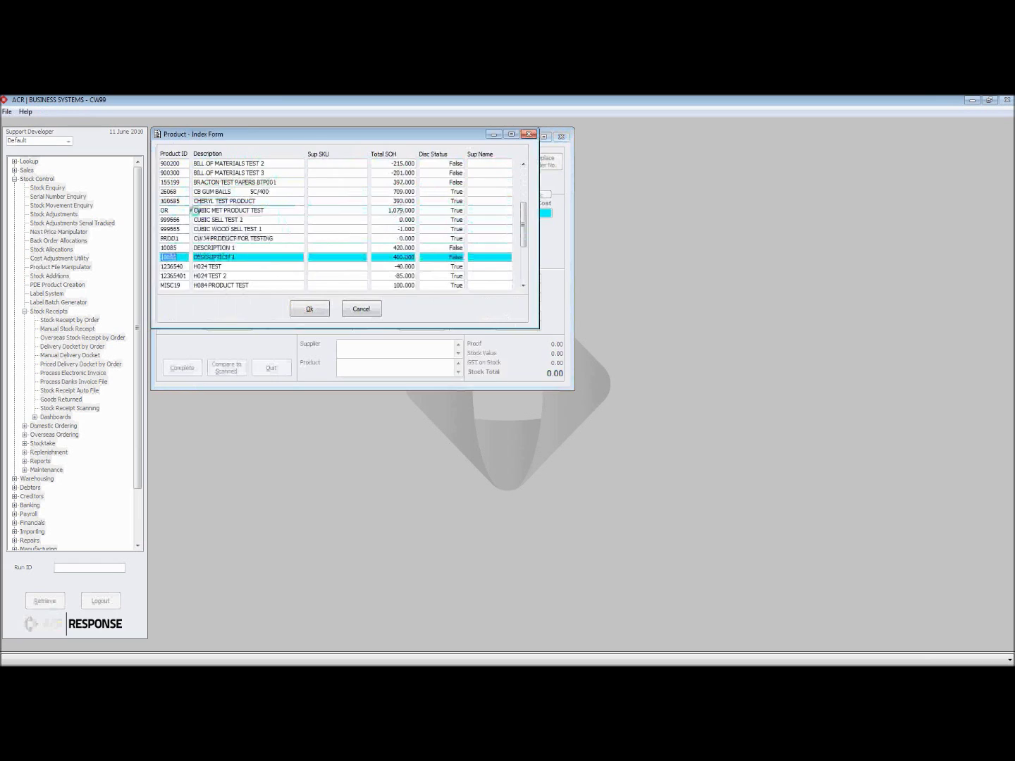
{"action": "key", "text": "Return"}
{"action": "key", "text": "Return"}
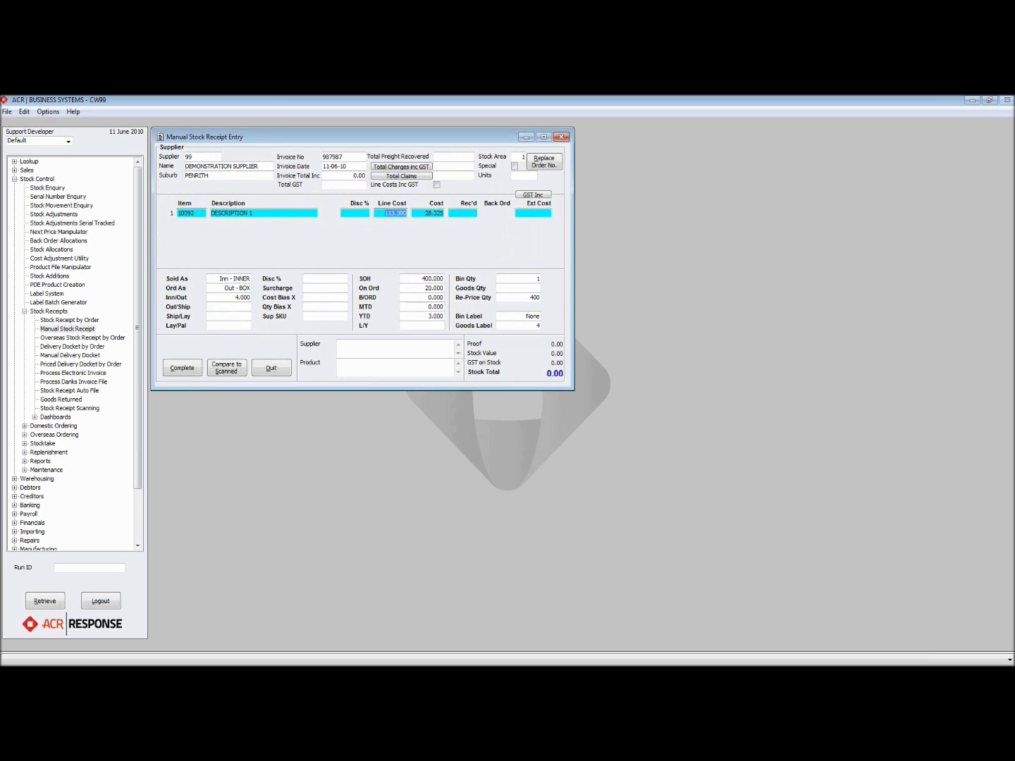
Step: Set the line cost of item 10092 to 100 and adjust the new price margins, entering 30 for price 1
{"action": "type", "text": "10"}
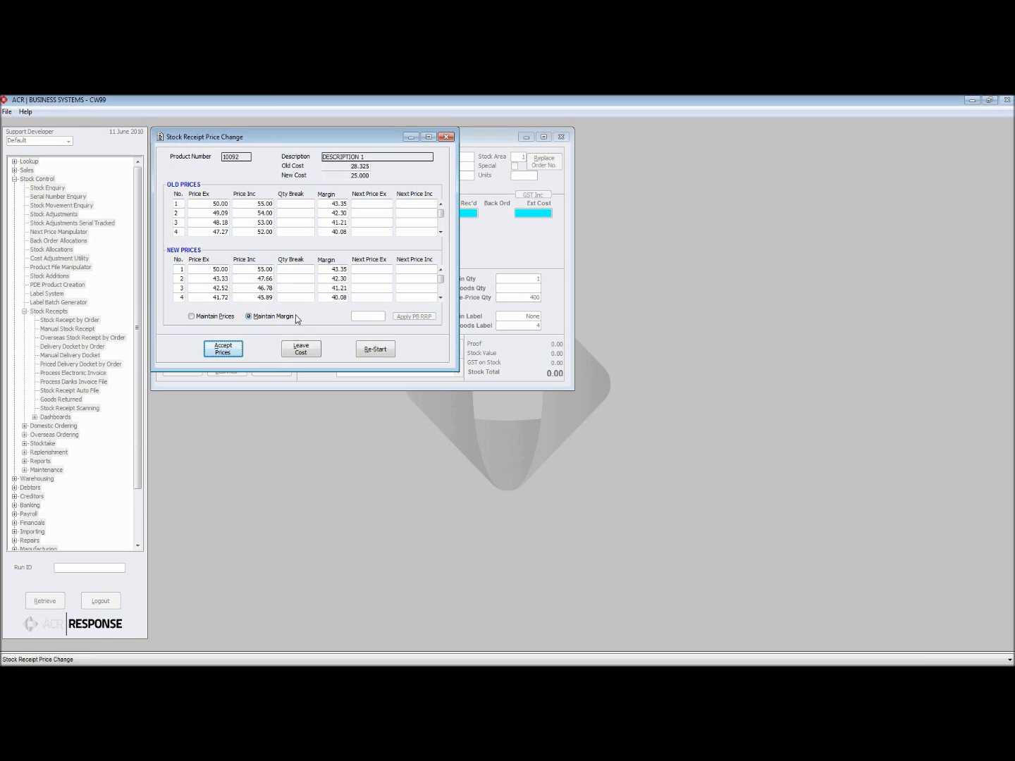
{"action": "left_click", "coordinate": [256, 270]}
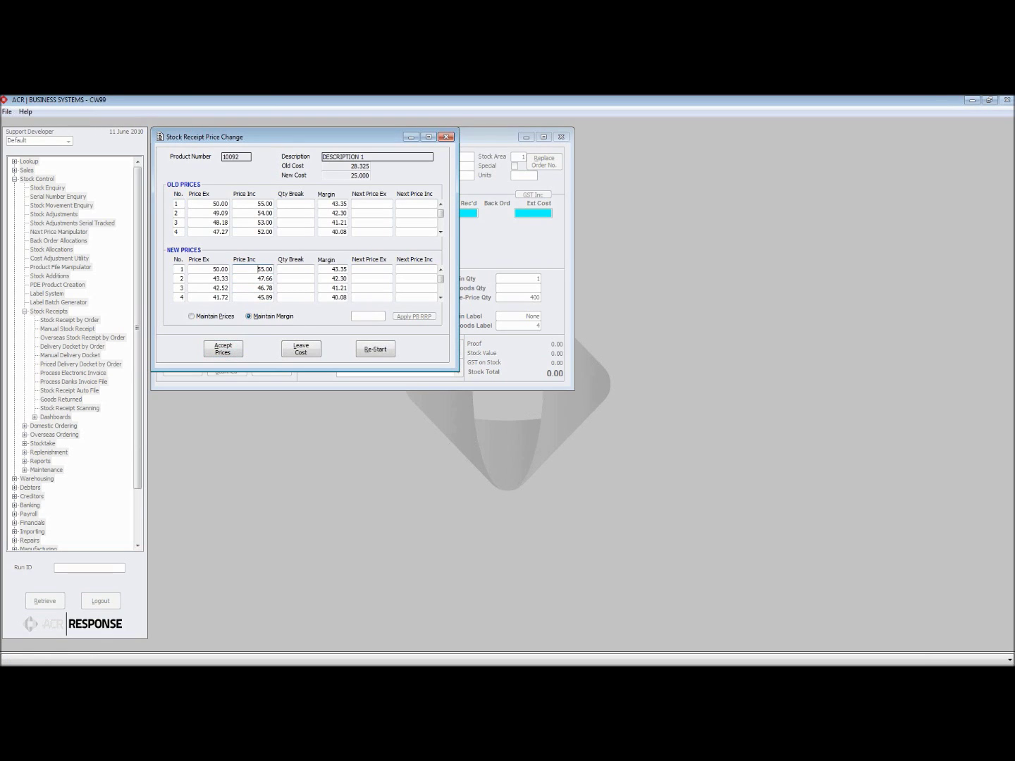
{"action": "left_click", "coordinate": [257, 280]}
{"action": "left_click", "coordinate": [258, 288]}
{"action": "left_click", "coordinate": [340, 270]}
{"action": "type", "text": "30"}
{"action": "key", "text": "Tab"}
{"action": "key", "text": "Down"}
{"action": "key", "text": "Down"}
{"action": "key", "text": "Down"}
{"action": "type", "text": "0"}
{"action": "key", "text": "Tab"}
Step: Try a quantity break of 25 on the third new price row and clear it
{"action": "left_click", "coordinate": [310, 279]}
{"action": "left_click", "coordinate": [299, 287]}
{"action": "type", "text": "25"}
{"action": "key", "text": "Return"}
{"action": "left_click_drag", "start_coordinate": [294, 288], "coordinate": [352, 296]}
{"action": "key", "text": "Delete"}
Step: Accept the new prices and set the received quantity of item 10092 to 60
{"action": "left_click", "coordinate": [238, 349]}
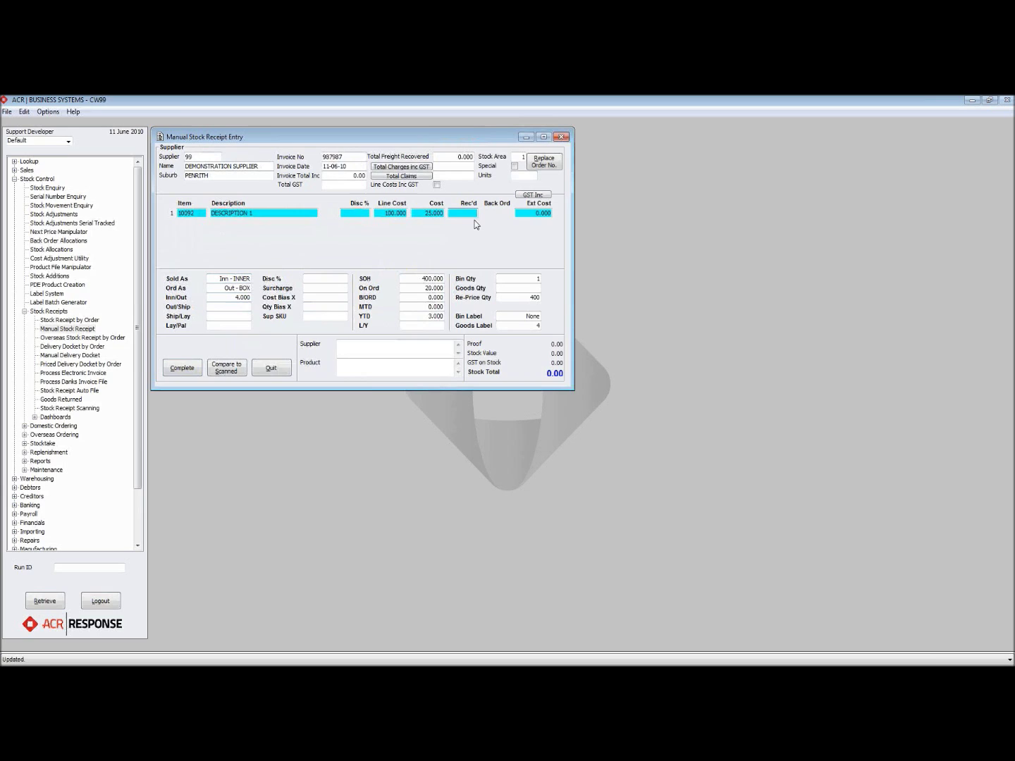
{"action": "type", "text": "60"}
{"action": "key", "text": "Return"}
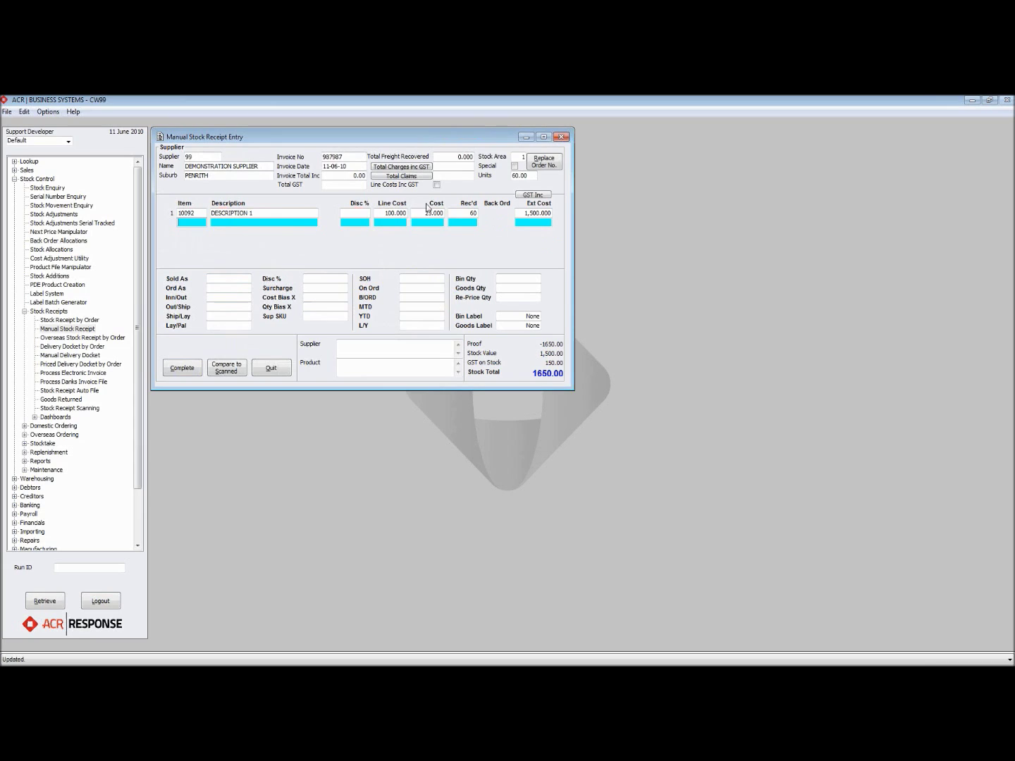
Step: Set the invoice total including GST to 1650 and the total GST to 150
{"action": "left_click_drag", "start_coordinate": [351, 176], "coordinate": [381, 175]}
{"action": "type", "text": "1650"}
{"action": "key", "text": "Tab"}
{"action": "type", "text": "150"}
{"action": "key", "text": "Tab"}
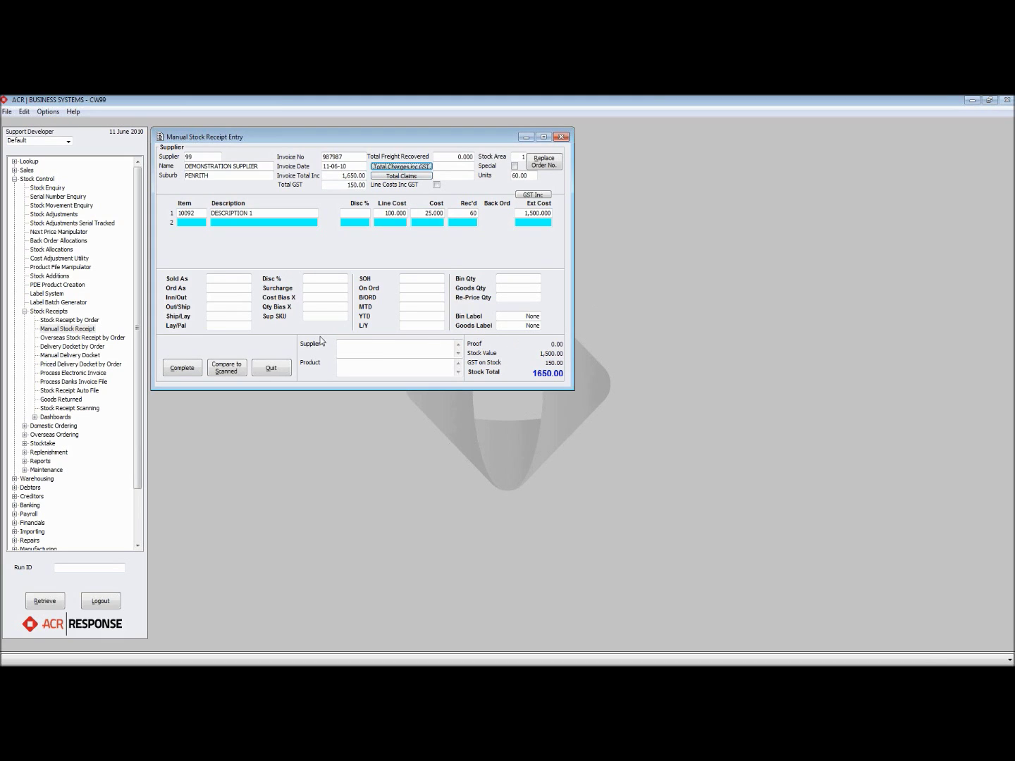
Step: Complete the manual stock receipt and leave the receipt entry form
{"action": "left_click", "coordinate": [181, 368]}
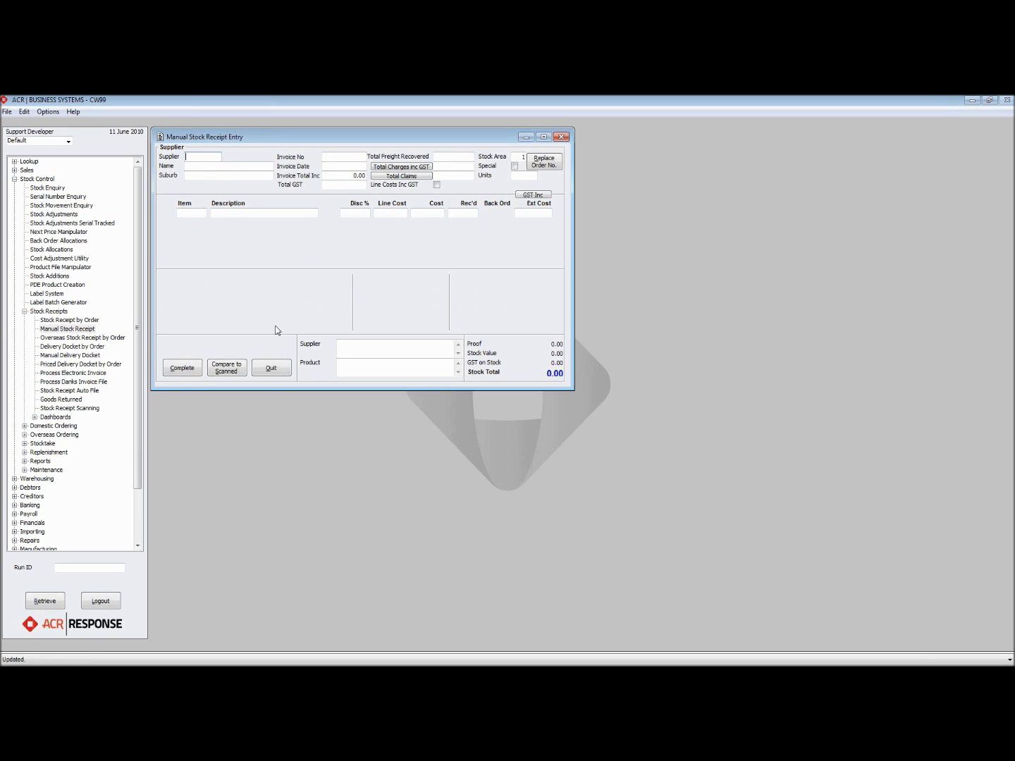
{"action": "left_click", "coordinate": [271, 368]}
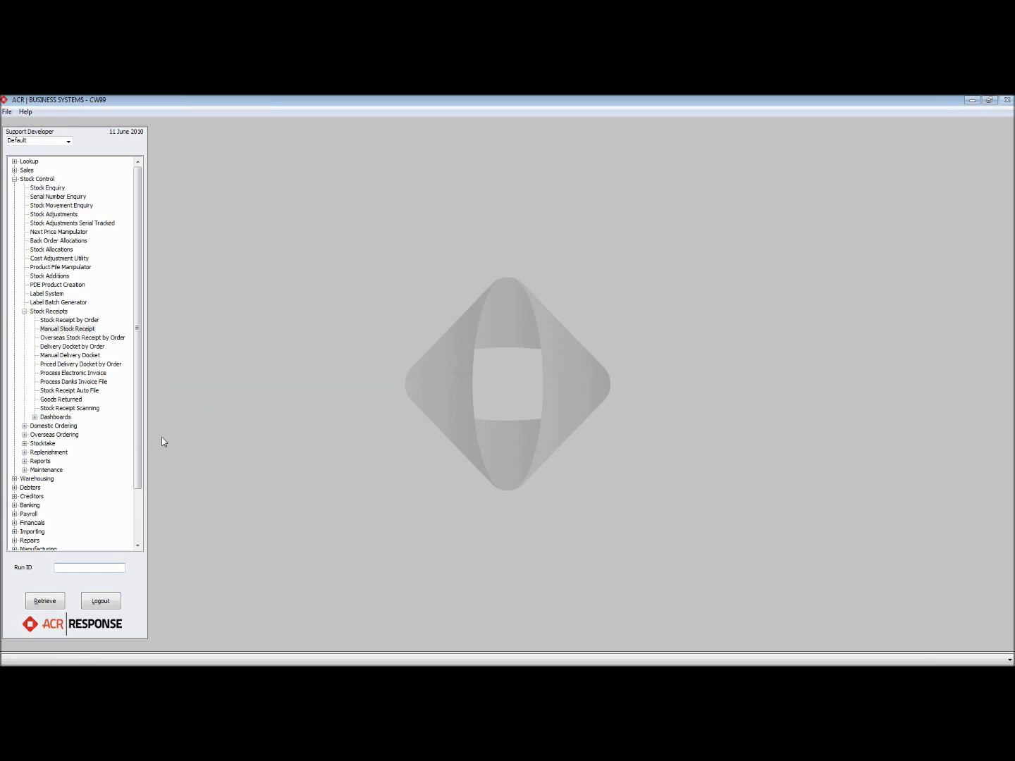
{"action": "left_click", "coordinate": [140, 436]}
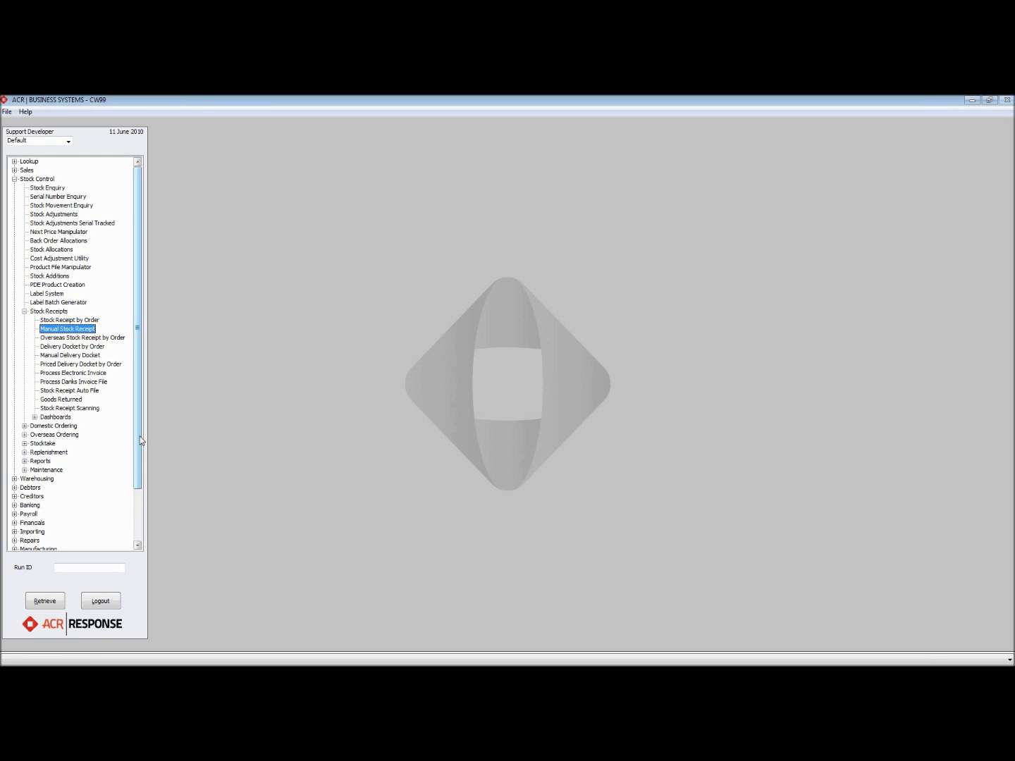
Step: Start a goods return for supplier 99 with original invoice number 123123 and original invoice date 11-06-10
{"action": "left_click", "coordinate": [60, 401]}
{"action": "double_click", "coordinate": [60, 400]}
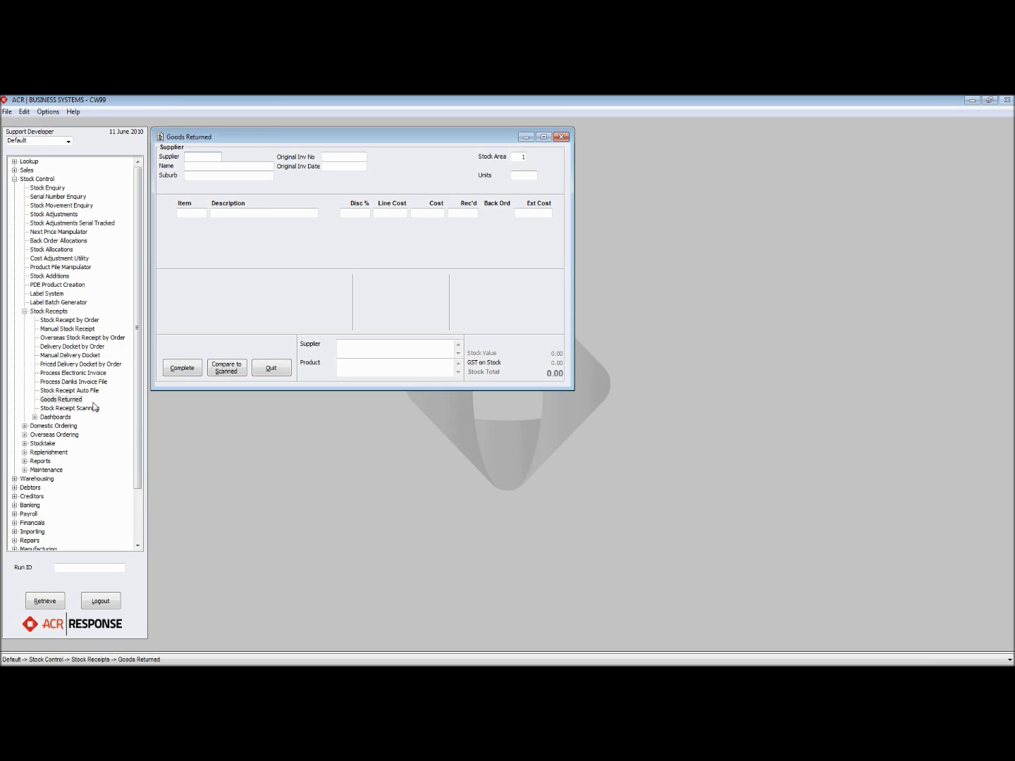
{"action": "type", "text": "99"}
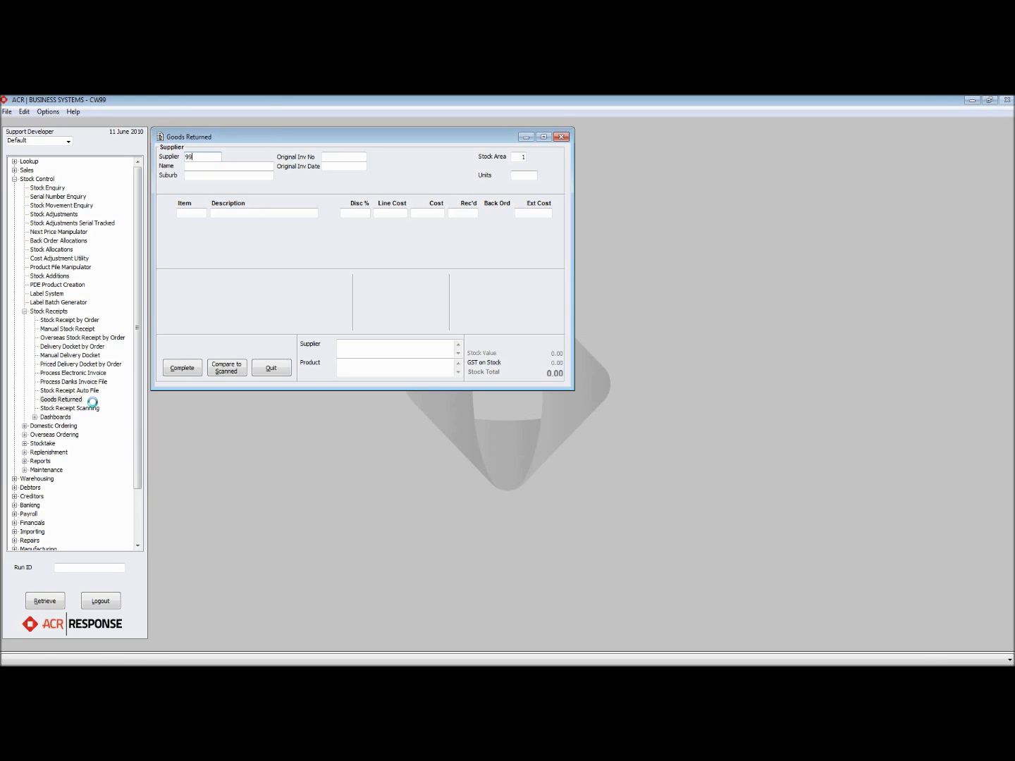
{"action": "key", "text": "Return"}
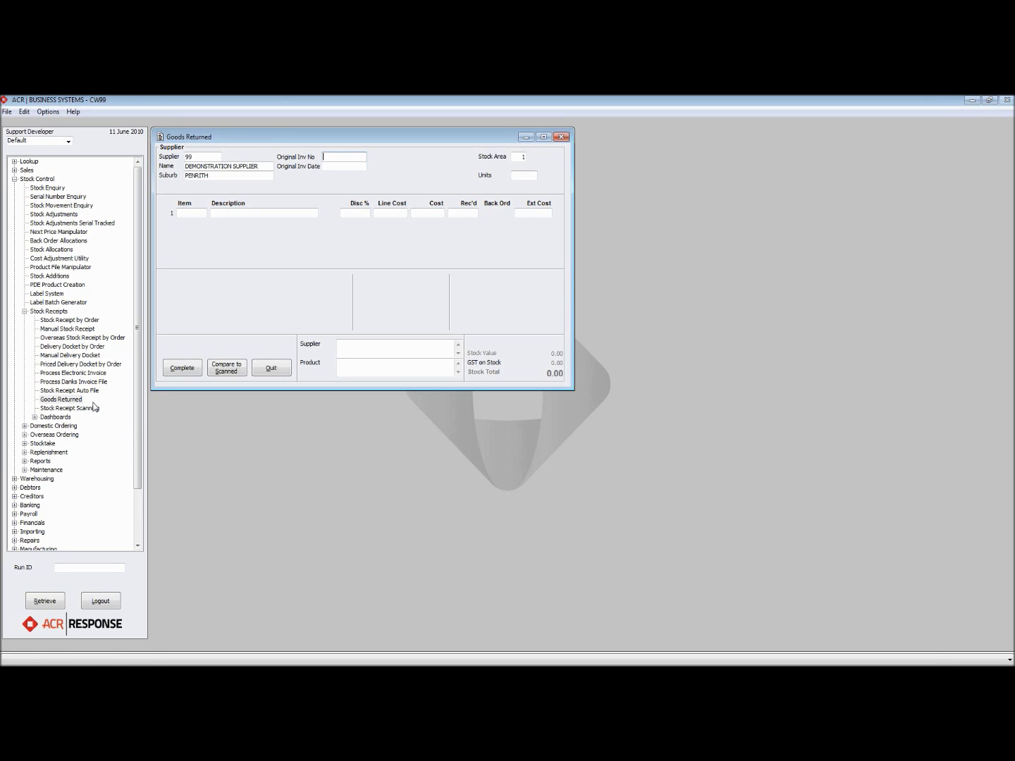
{"action": "type", "text": "123123"}
{"action": "key", "text": "Tab"}
{"action": "type", "text": "110610"}
{"action": "key", "text": "Tab"}
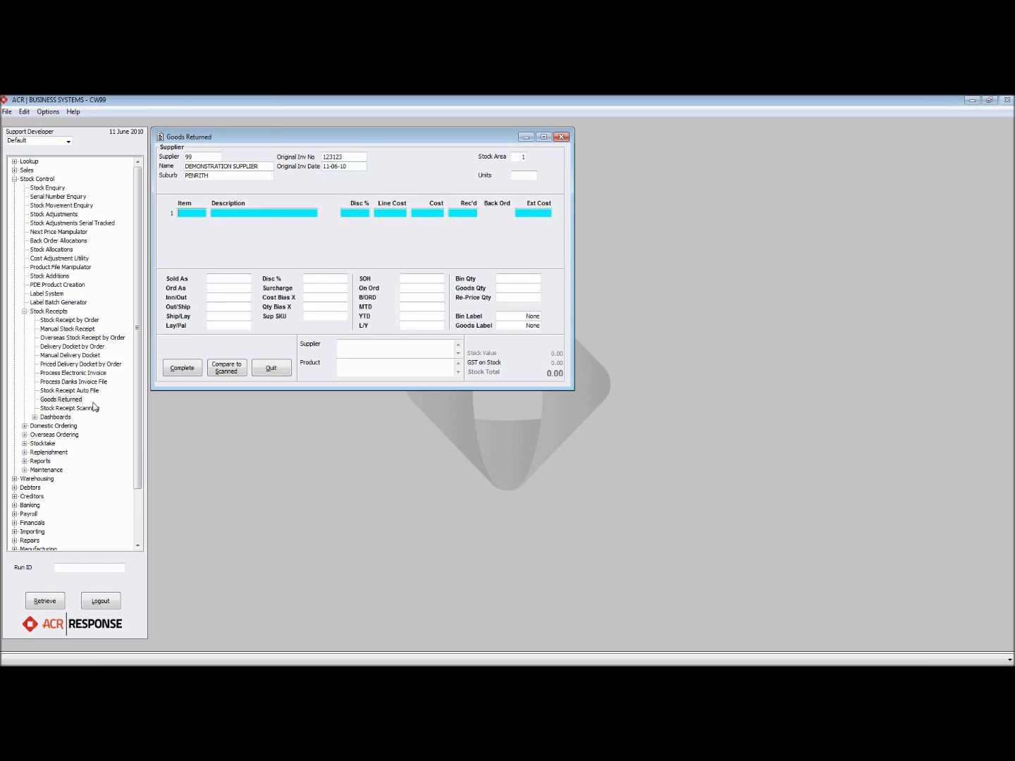
Step: Look up products matching TEST, add item 10085 to the return and enter 1 as its quantity
{"action": "type", "text": "TEST"}
{"action": "key", "text": "Return"}
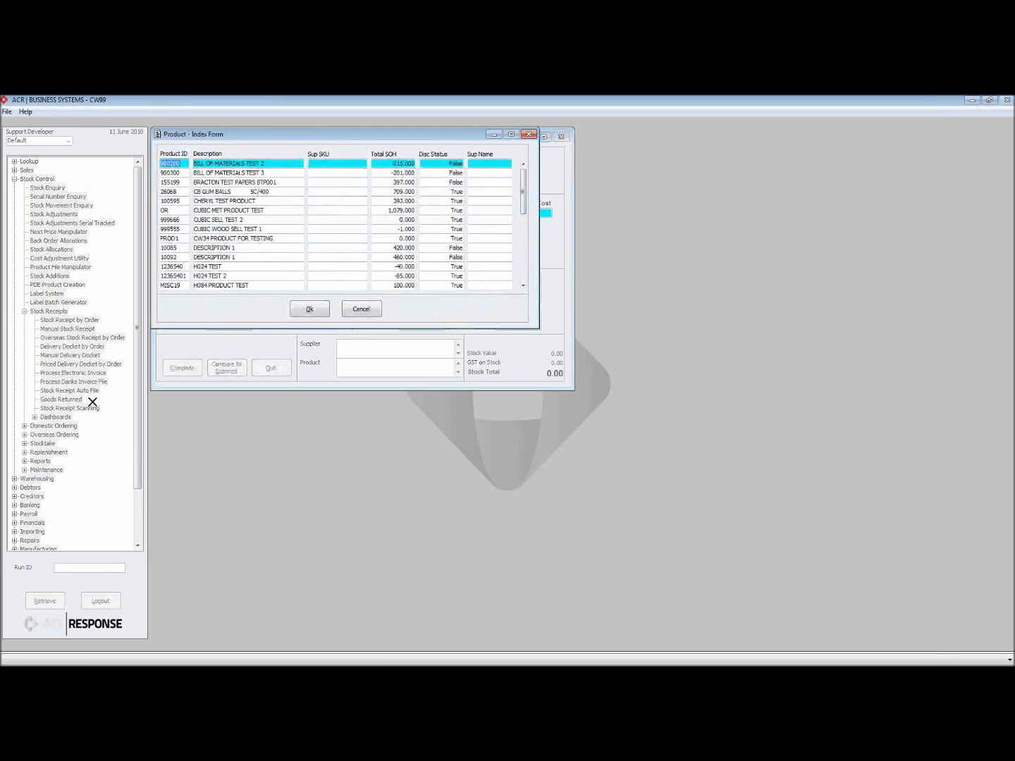
{"action": "key", "text": "Down"}
{"action": "key", "text": "Down"}
{"action": "key", "text": "Down"}
{"action": "key", "text": "Down"}
{"action": "key", "text": "Down"}
{"action": "key", "text": "Down"}
{"action": "key", "text": "Down"}
{"action": "key", "text": "Down"}
{"action": "key", "text": "Down"}
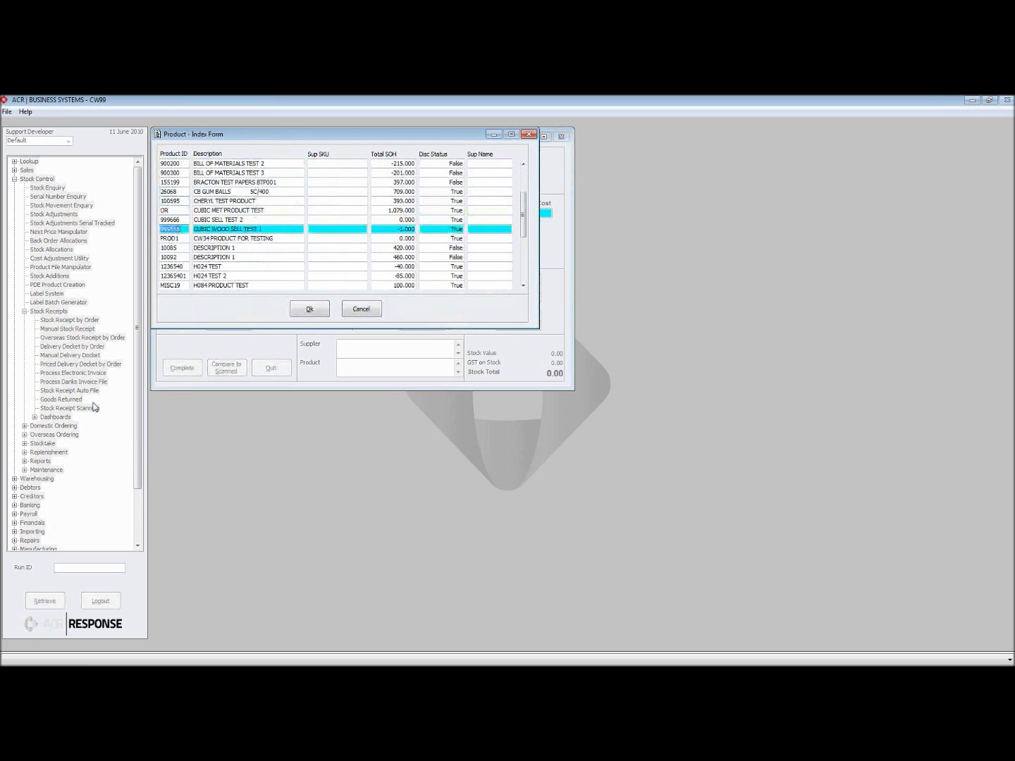
{"action": "key", "text": "Return"}
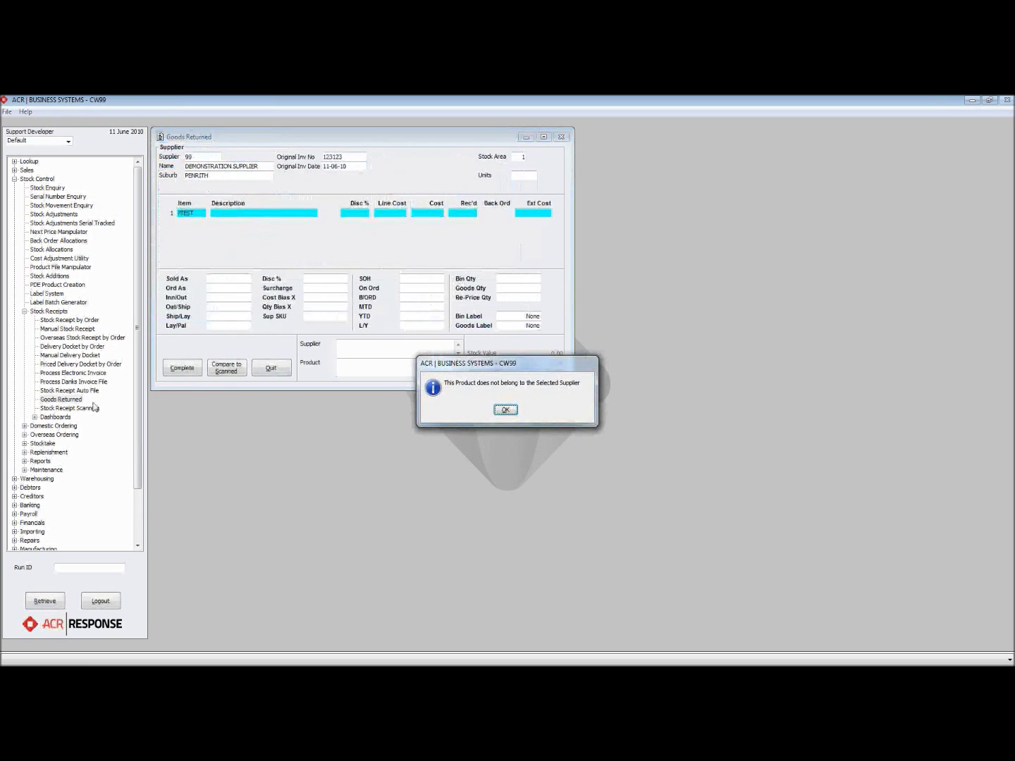
{"action": "key", "text": "Return"}
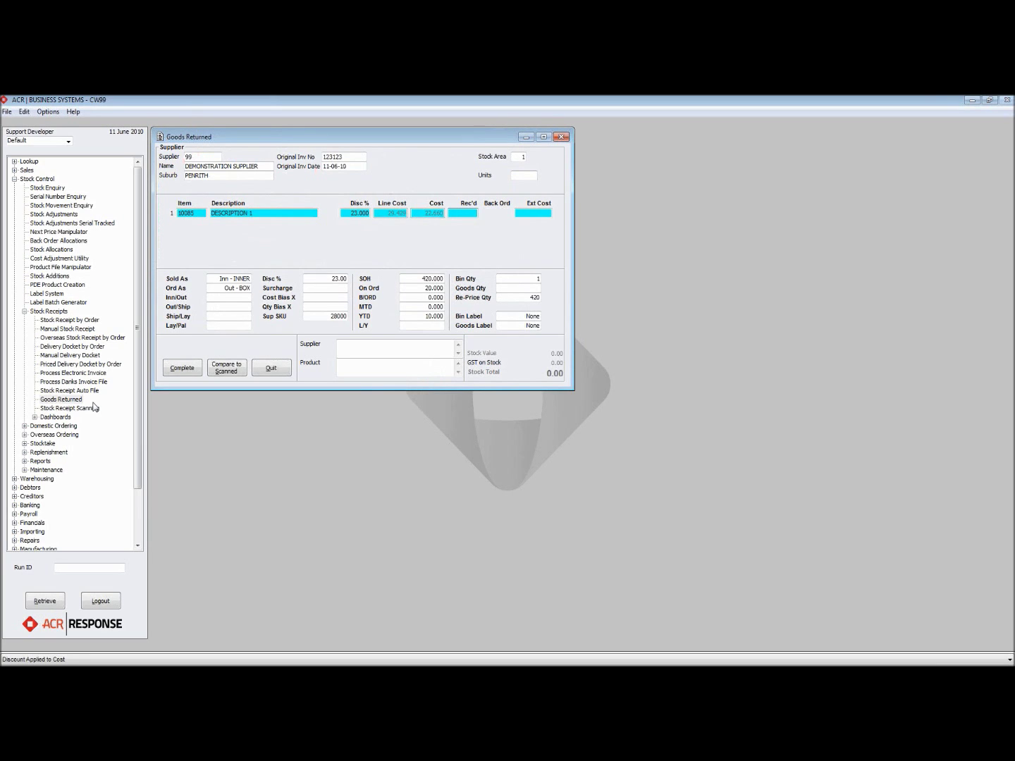
{"action": "type", "text": "1"}
{"action": "key", "text": "Return"}
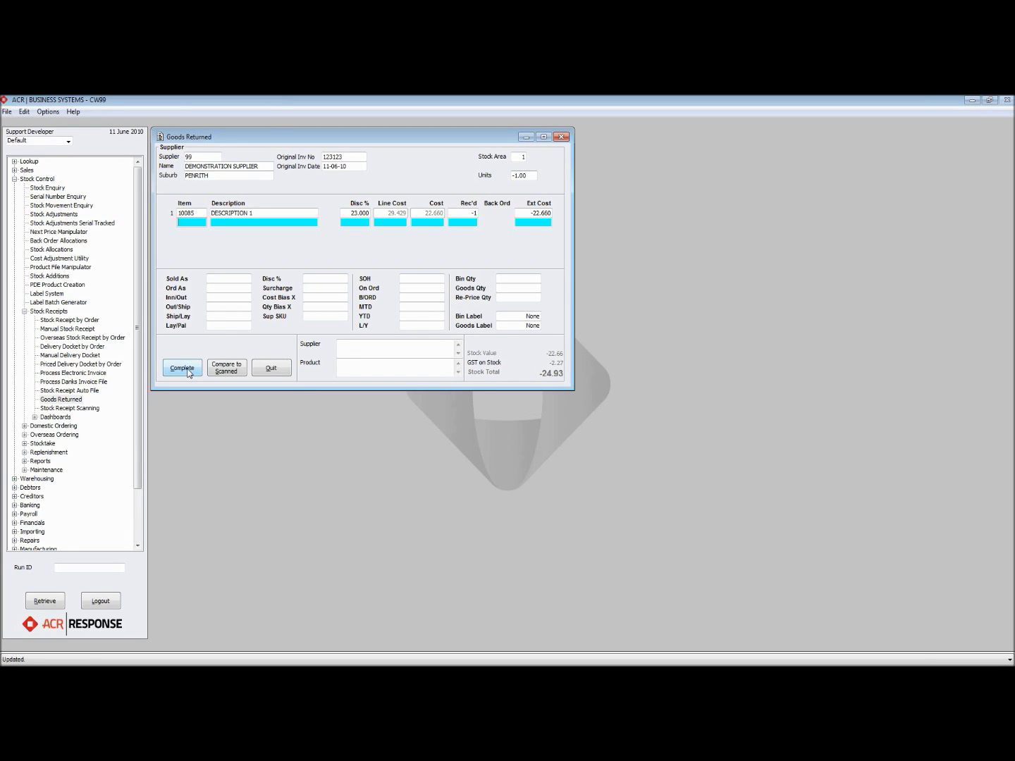
Step: Complete the return with screen output, including the supplier copy and cost, and enter the delivery instructions DELIVERY INSTRUCTIONS GO HERE
{"action": "left_click", "coordinate": [185, 368]}
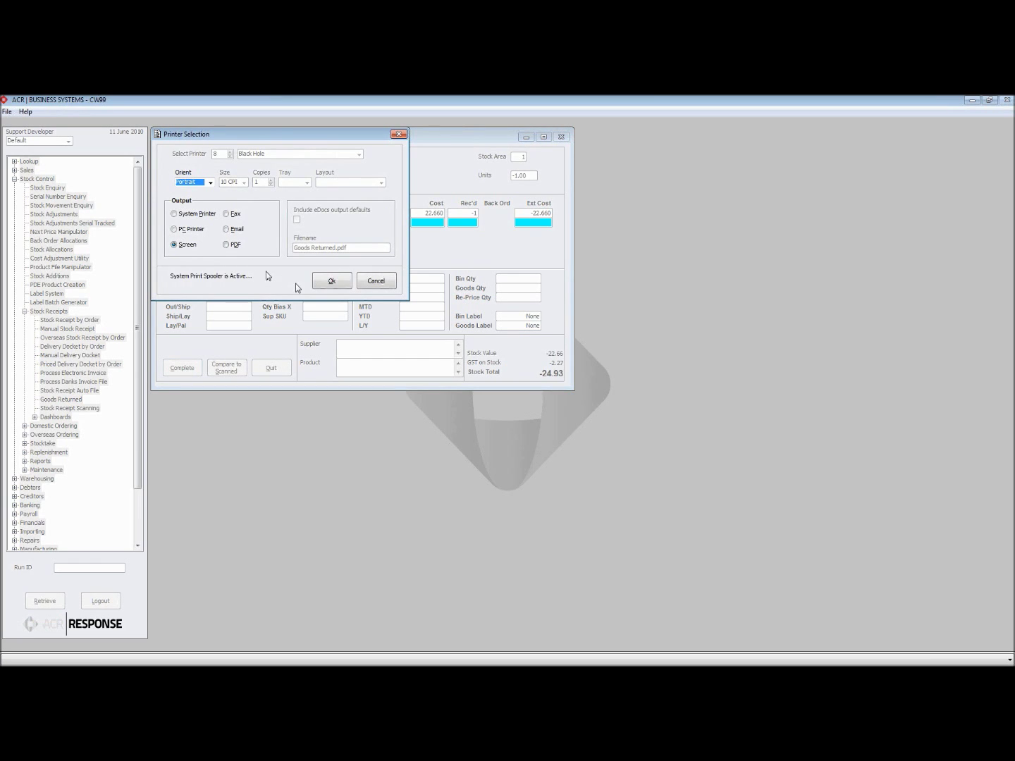
{"action": "left_click", "coordinate": [334, 282]}
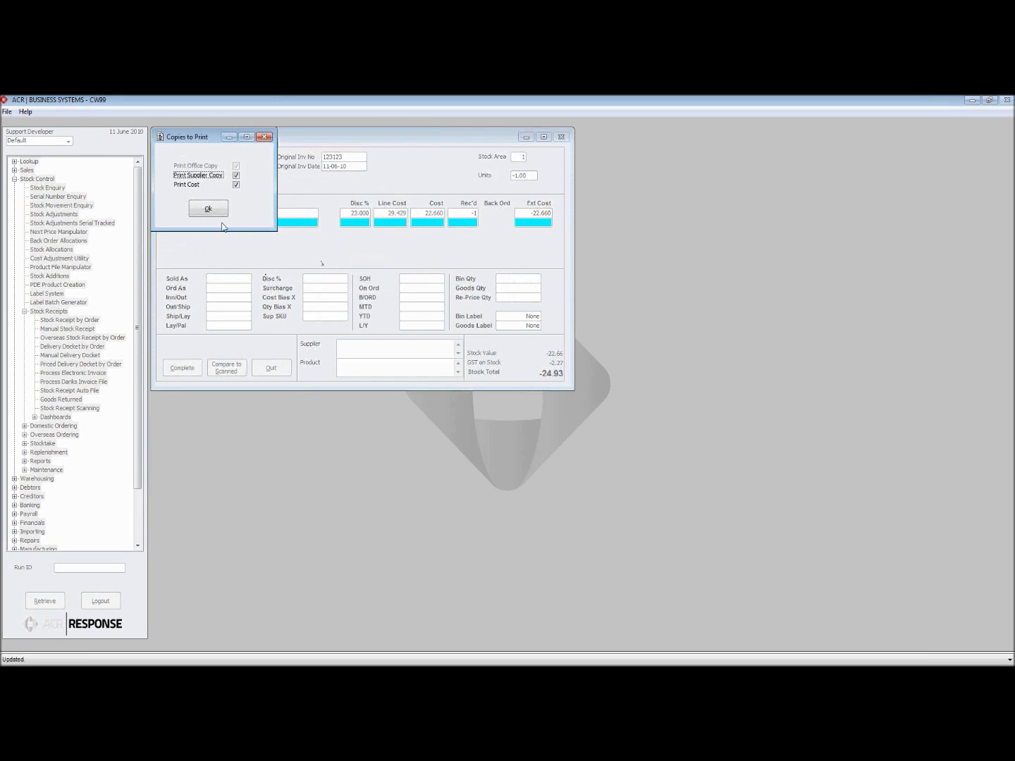
{"action": "left_click", "coordinate": [209, 209]}
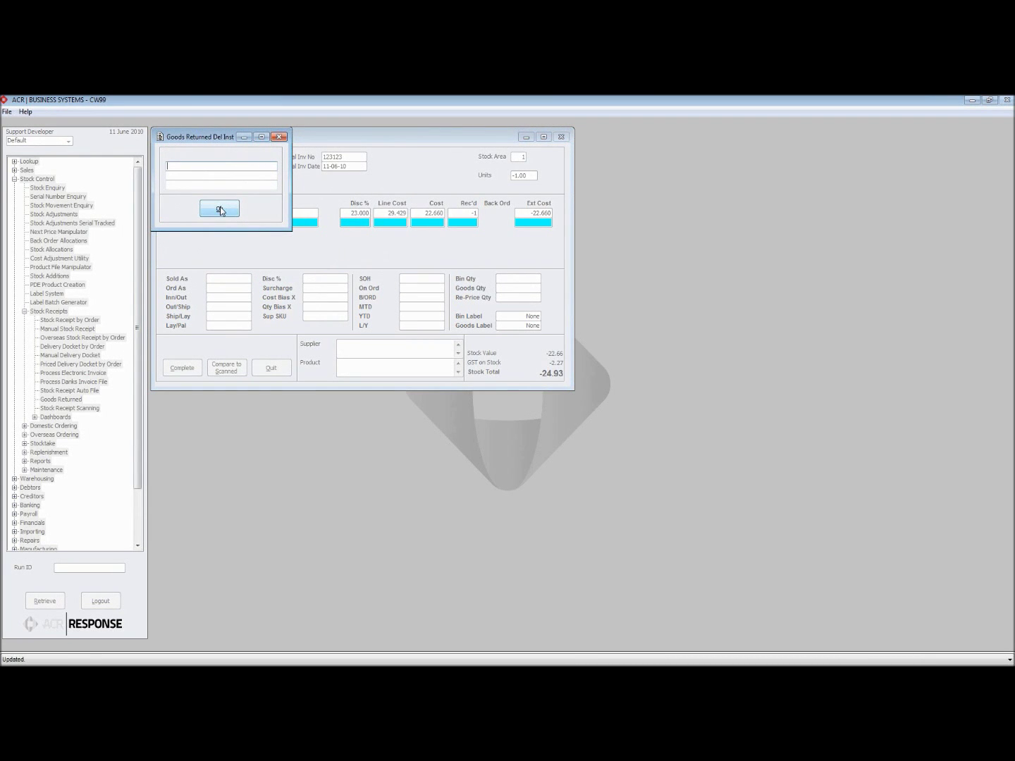
{"action": "type", "text": "DELIVERY INSTRUCTIONS GO HERE"}
{"action": "left_click", "coordinate": [220, 207]}
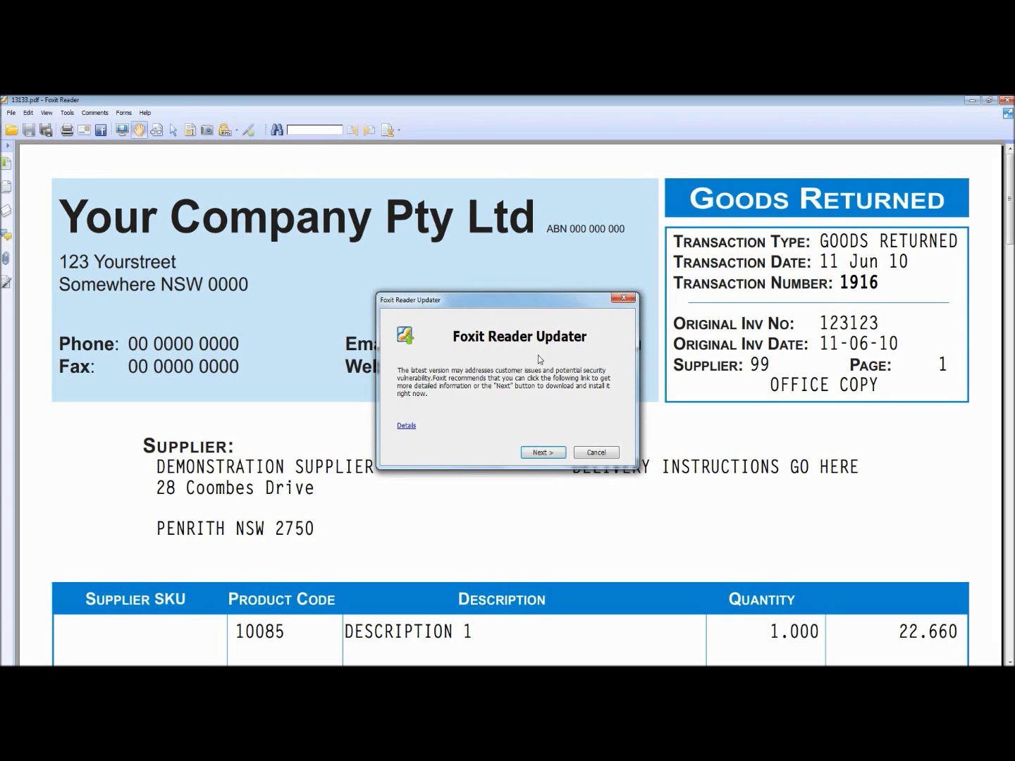
Step: Dismiss the reader's update offer, examine the office and supplier copies of the goods returned document, and return to the goods return
{"action": "left_click", "coordinate": [588, 454]}
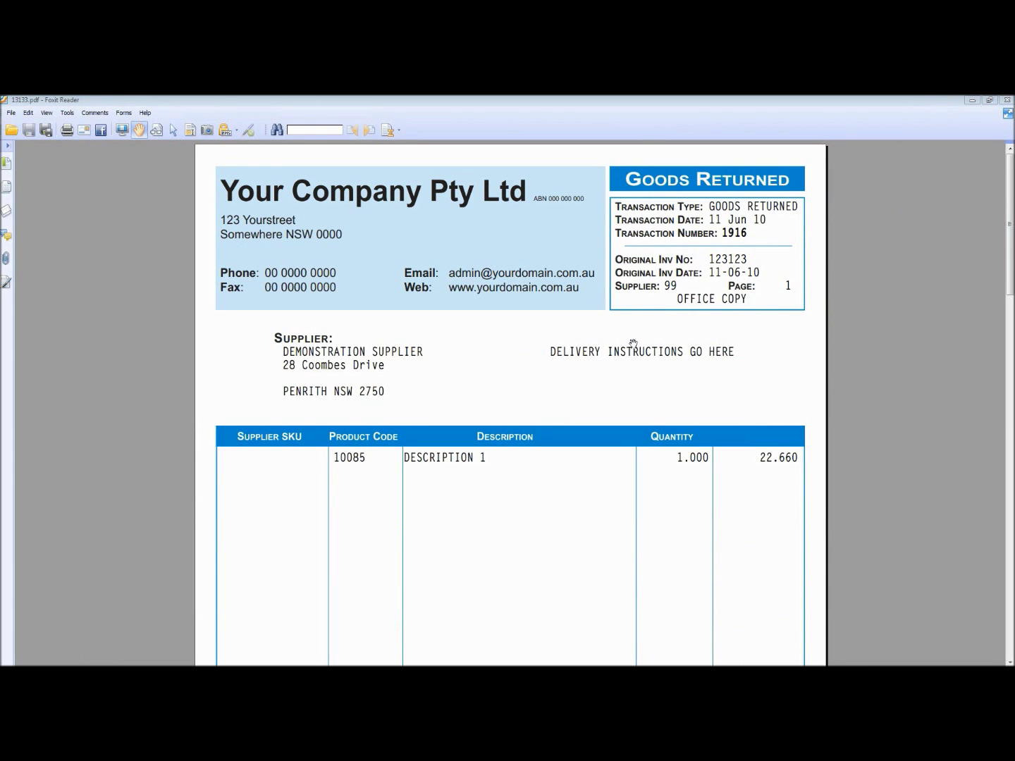
{"action": "scroll", "coordinate": [655, 265], "scroll_direction": "down", "scroll_amount": 1}
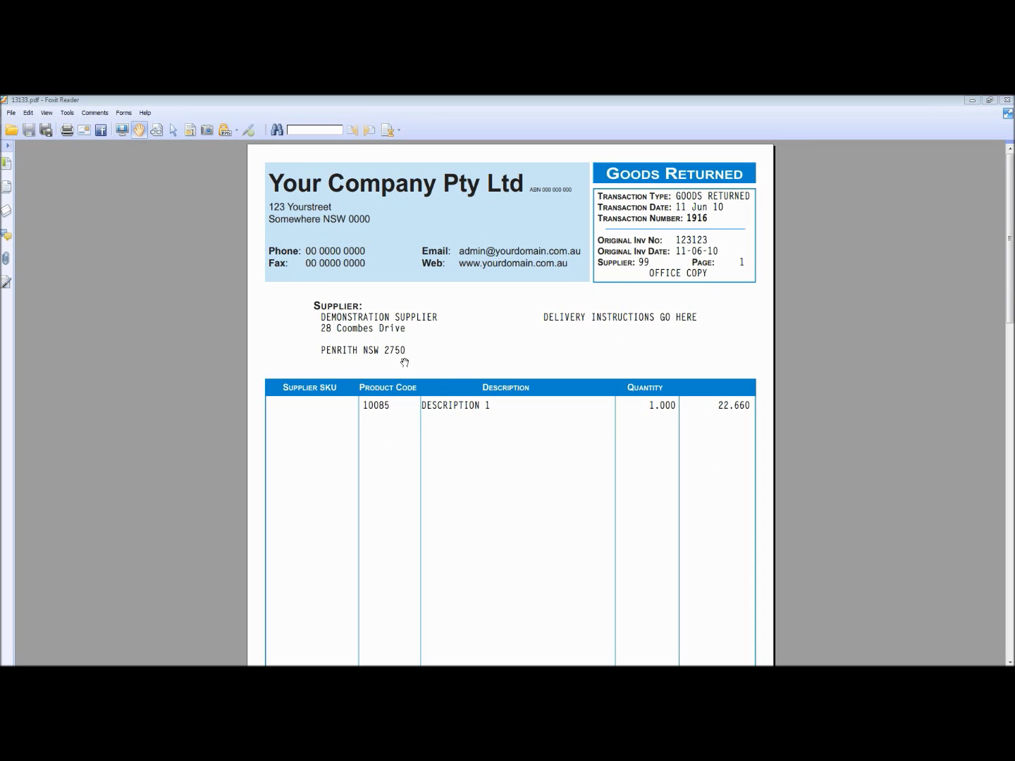
{"action": "scroll", "coordinate": [486, 425], "scroll_direction": "down", "scroll_amount": 5}
{"action": "scroll", "coordinate": [486, 425], "scroll_direction": "down", "scroll_amount": 3}
{"action": "scroll", "coordinate": [486, 425], "scroll_direction": "down", "scroll_amount": 10}
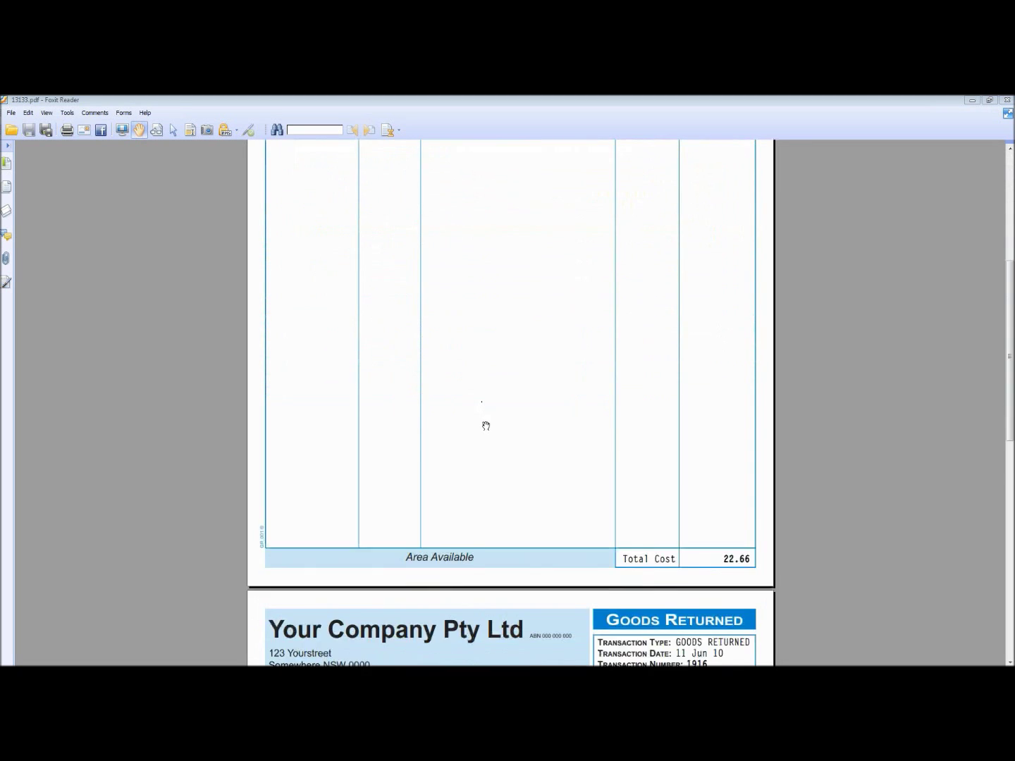
{"action": "scroll", "coordinate": [501, 423], "scroll_direction": "up", "scroll_amount": 18}
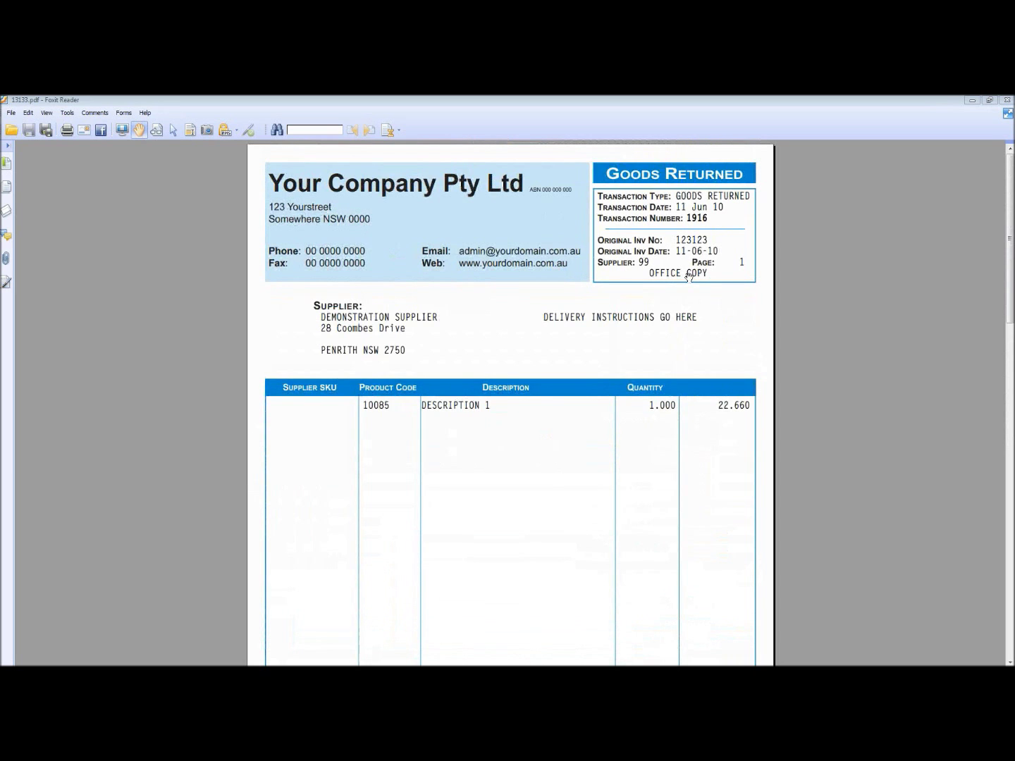
{"action": "scroll", "coordinate": [688, 314], "scroll_direction": "down", "scroll_amount": 10}
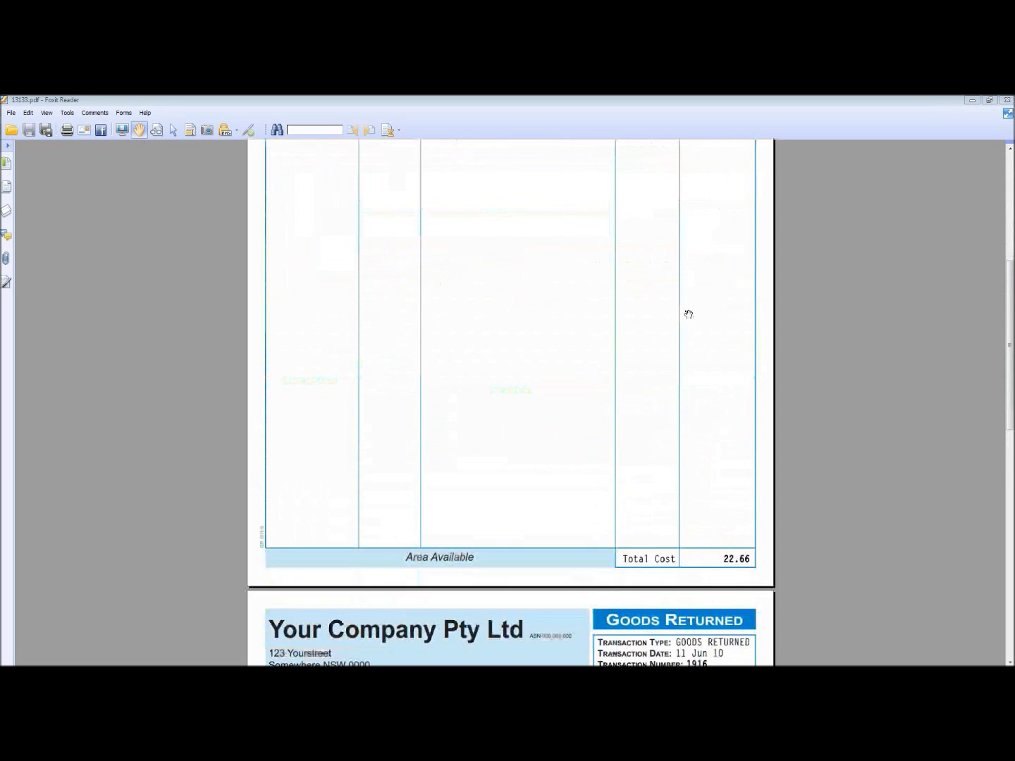
{"action": "scroll", "coordinate": [688, 314], "scroll_direction": "down", "scroll_amount": 5}
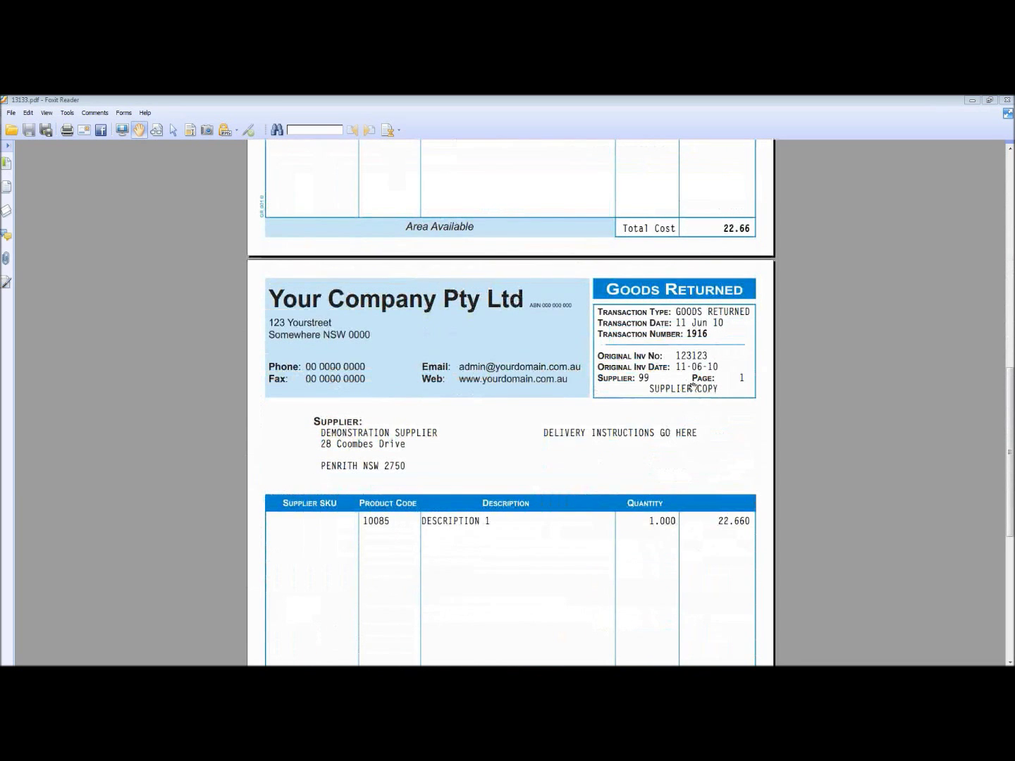
{"action": "scroll", "coordinate": [692, 385], "scroll_direction": "down", "scroll_amount": 5}
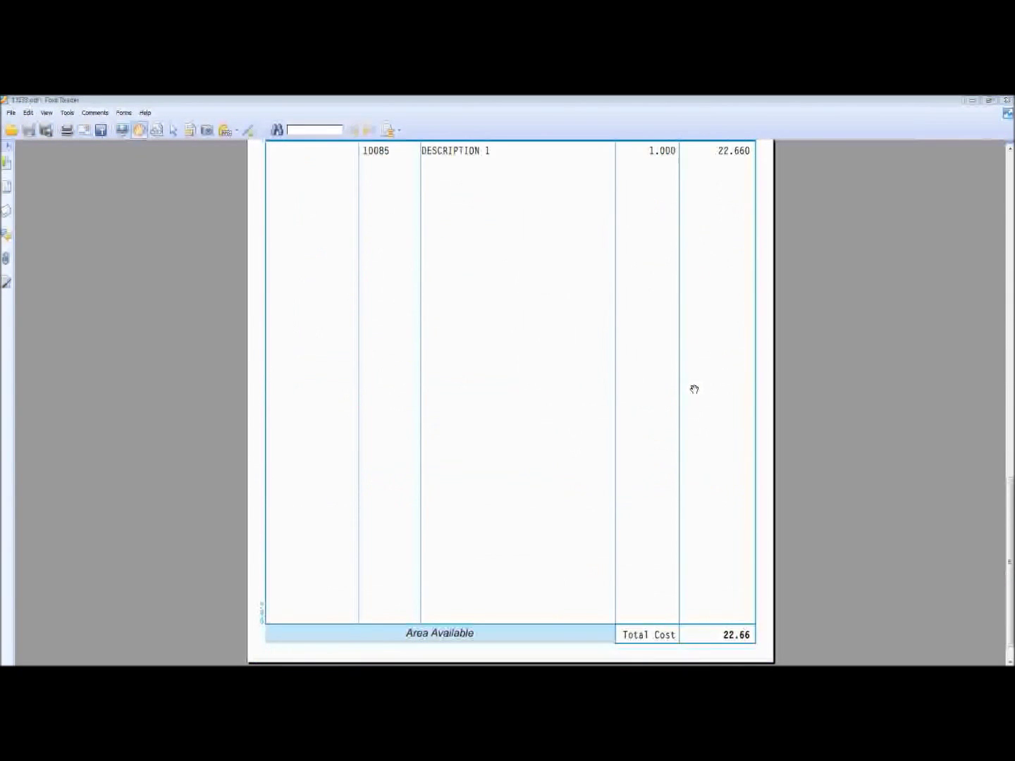
{"action": "scroll", "coordinate": [694, 389], "scroll_direction": "up", "scroll_amount": 4}
{"action": "scroll", "coordinate": [694, 389], "scroll_direction": "up", "scroll_amount": 10}
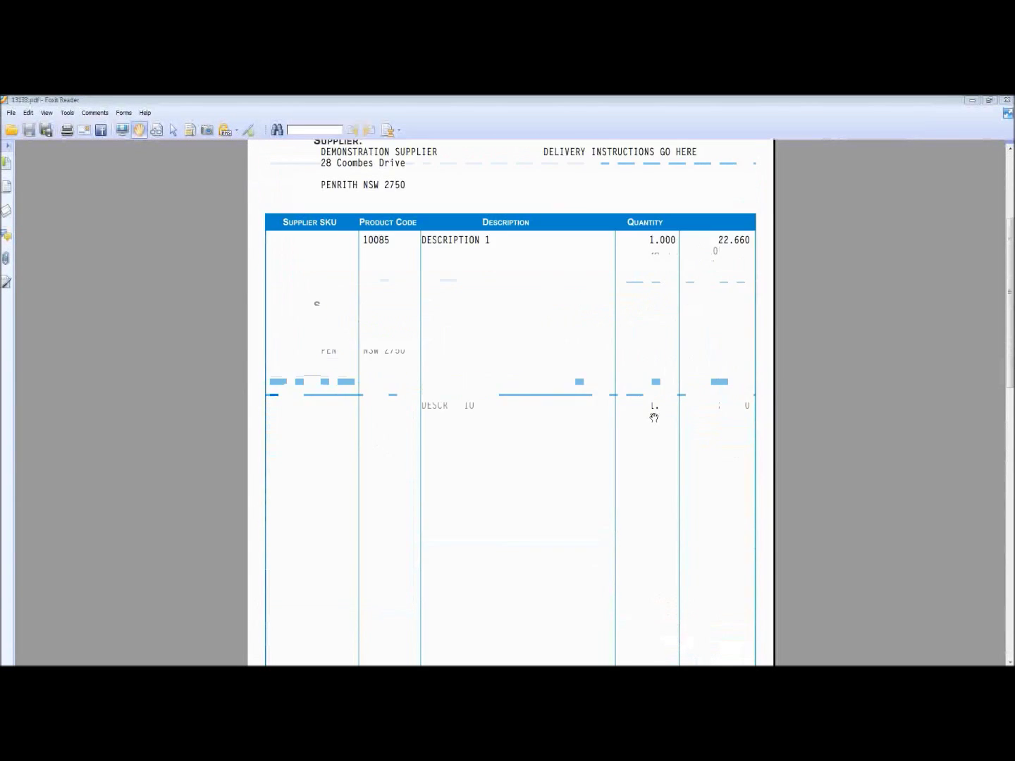
{"action": "scroll", "coordinate": [652, 414], "scroll_direction": "down", "scroll_amount": 7}
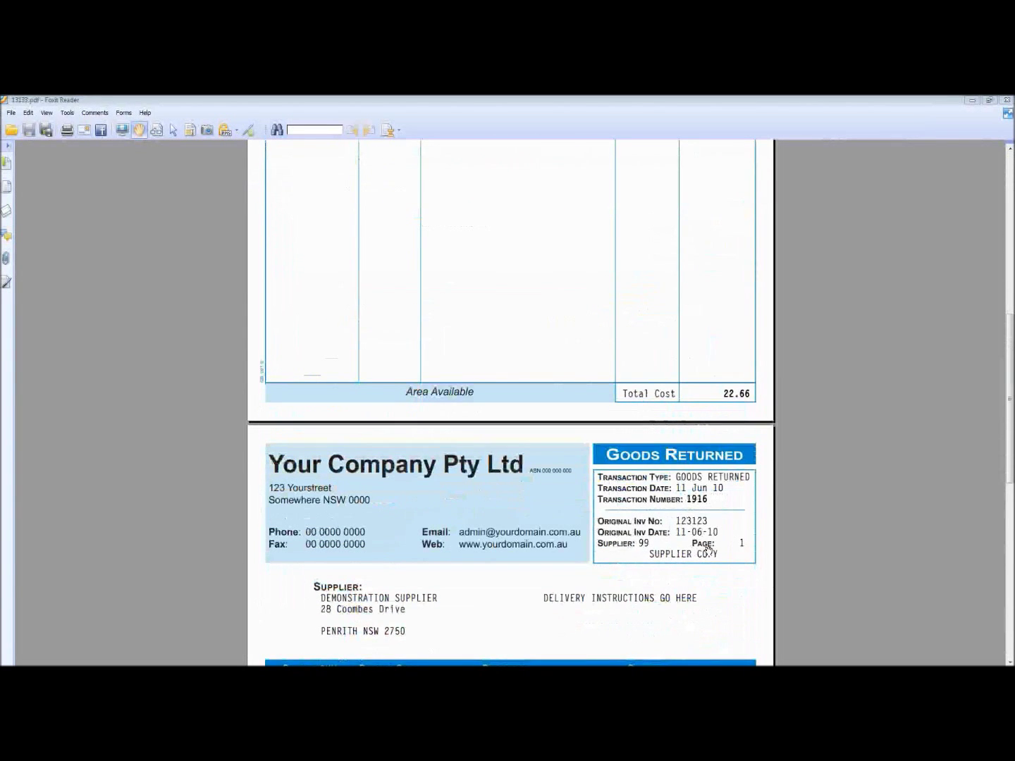
{"action": "left_click", "coordinate": [969, 99]}
{"action": "left_click", "coordinate": [970, 101]}
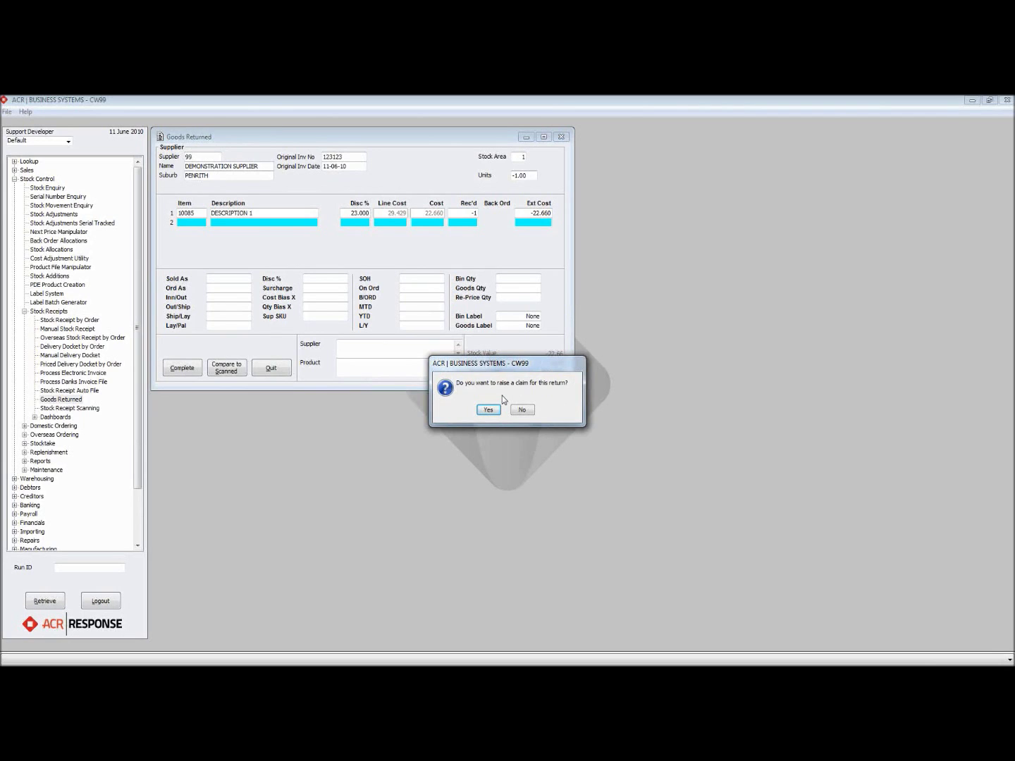
Step: Raise a claim for the return with the first header HEADER EXAMPLE and line description RETURN OF GOODS, and accept the adjustment note
{"action": "left_click", "coordinate": [489, 409]}
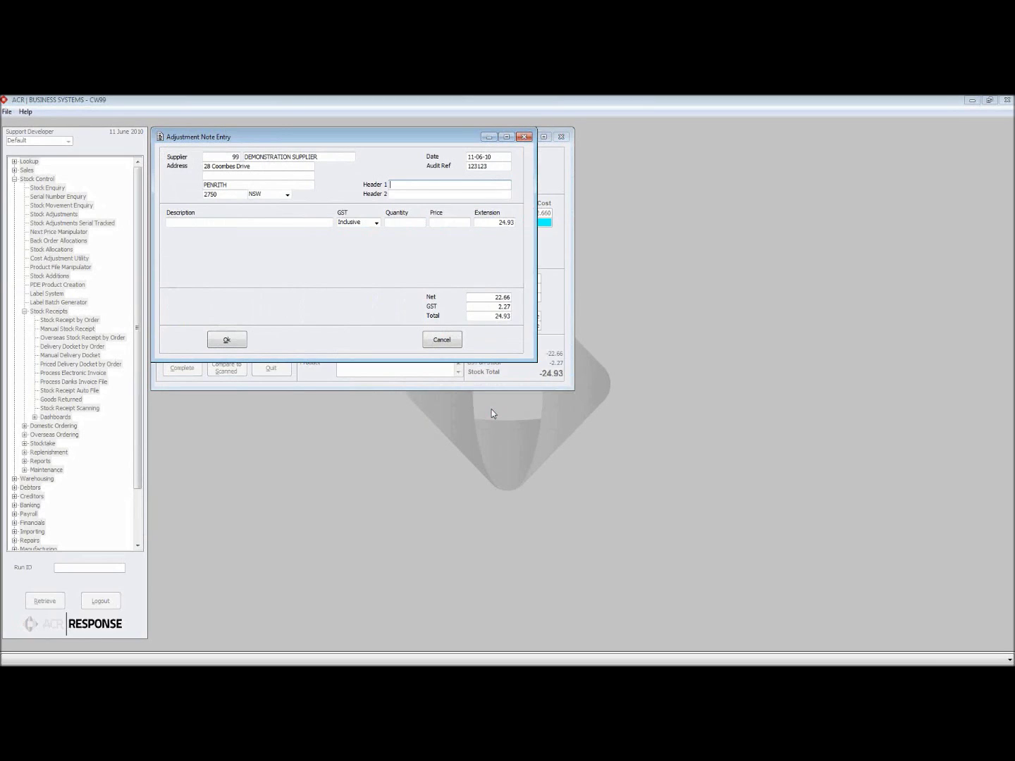
{"action": "type", "text": "HEADER EXAMPLE"}
{"action": "key", "text": "Tab"}
{"action": "key", "text": "Tab"}
{"action": "type", "text": "RETURN OF GOODS"}
{"action": "key", "text": "Tab"}
{"action": "key", "text": "Tab"}
{"action": "key", "text": "Tab"}
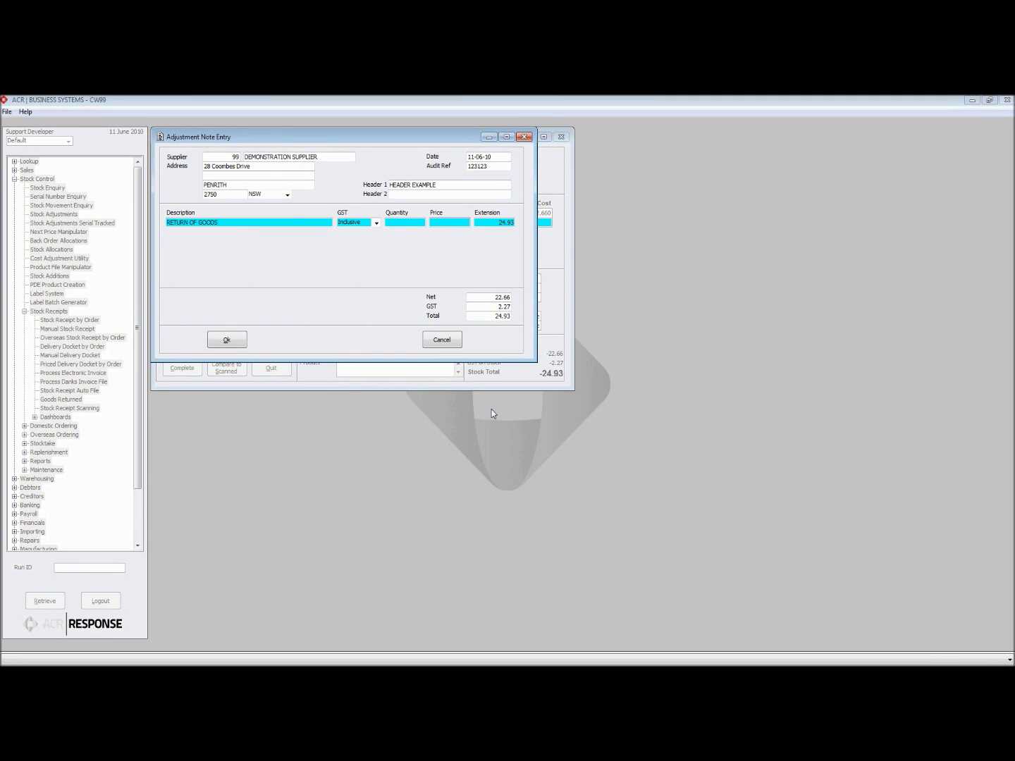
{"action": "left_click_drag", "start_coordinate": [352, 134], "coordinate": [507, 381]}
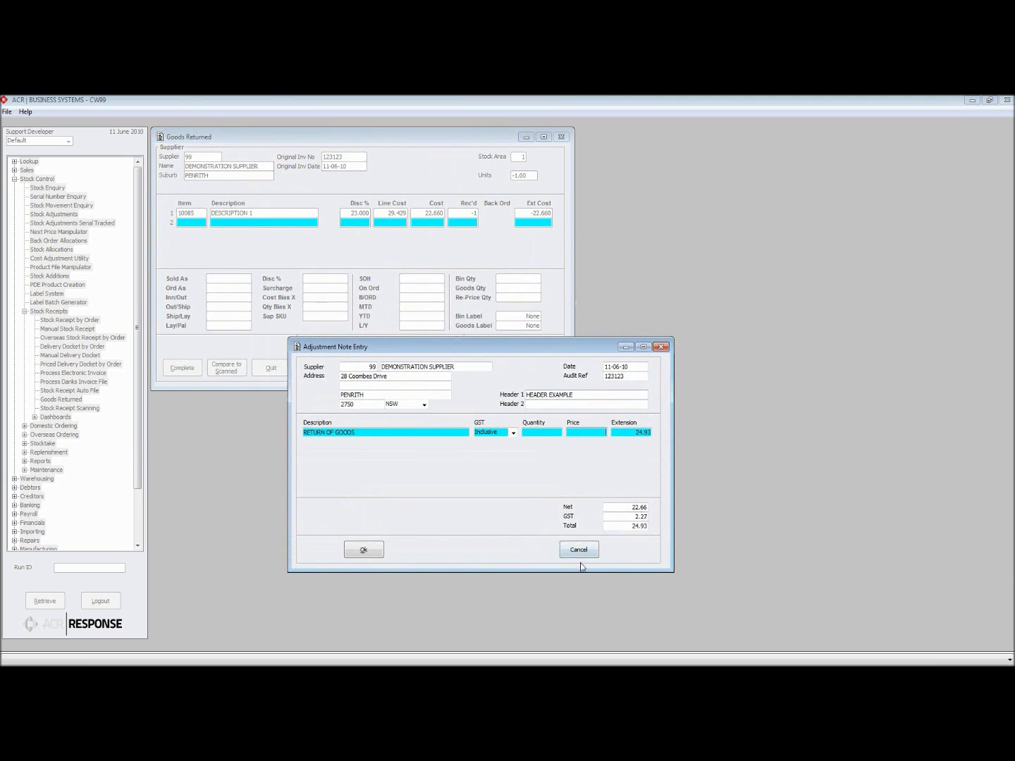
{"action": "left_click", "coordinate": [363, 551]}
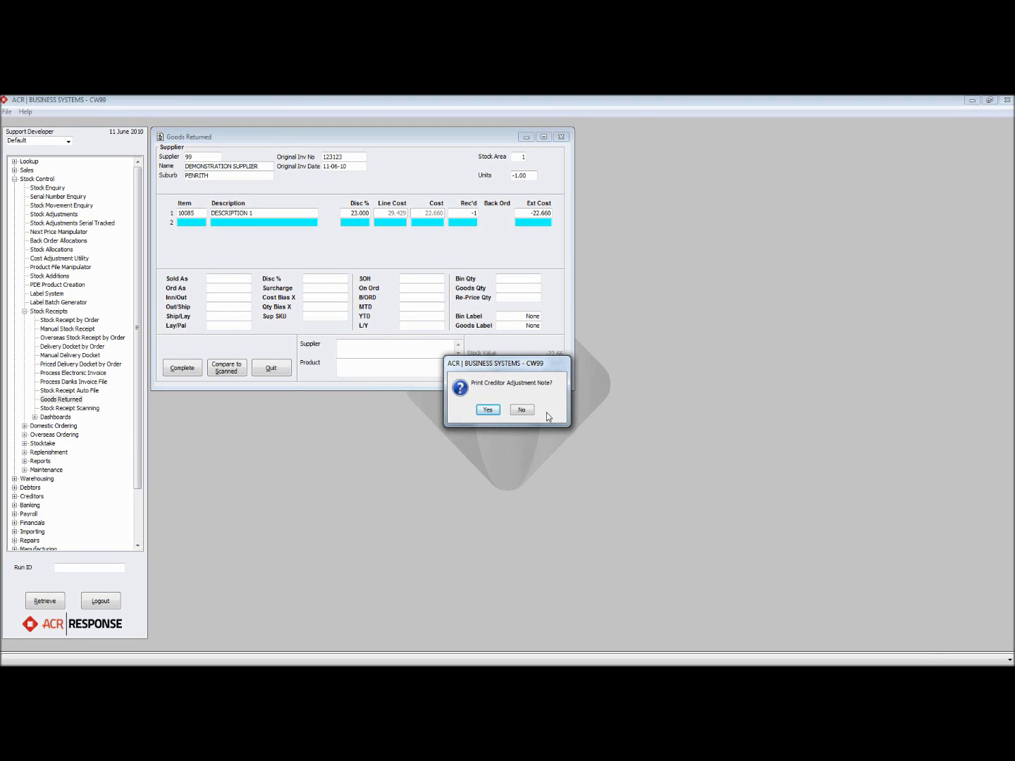
Step: Print the creditor adjustment note to the screen without the eDocs output defaults
{"action": "left_click", "coordinate": [487, 410]}
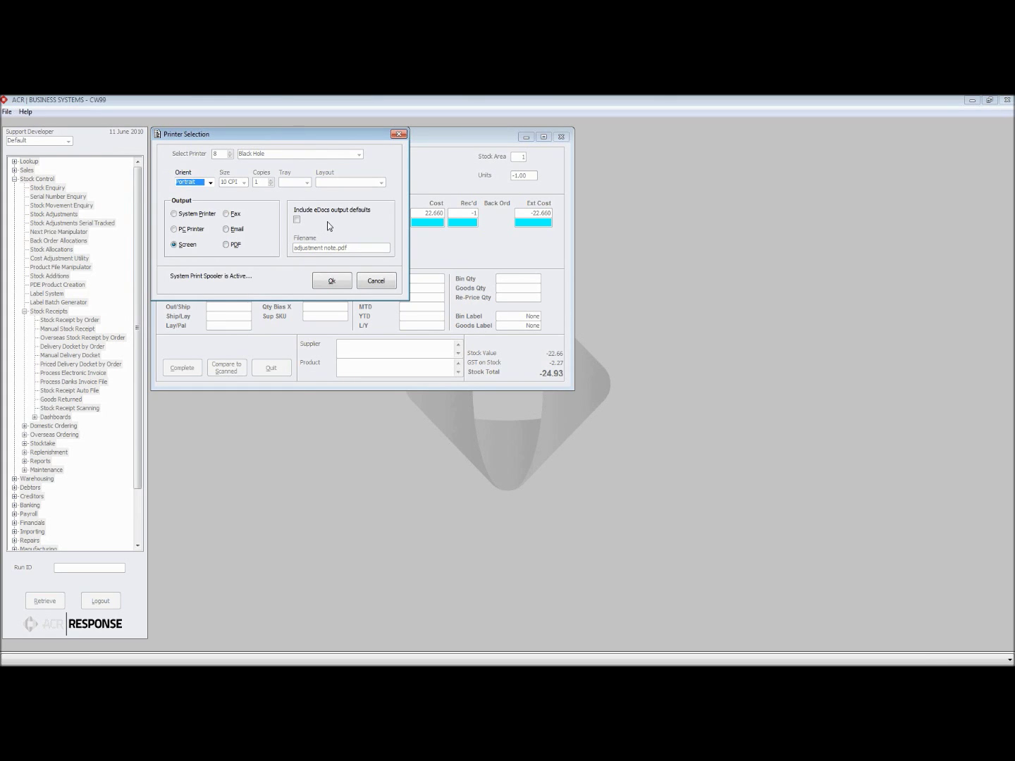
{"action": "left_click", "coordinate": [297, 220]}
{"action": "left_click", "coordinate": [296, 220]}
{"action": "left_click", "coordinate": [335, 280]}
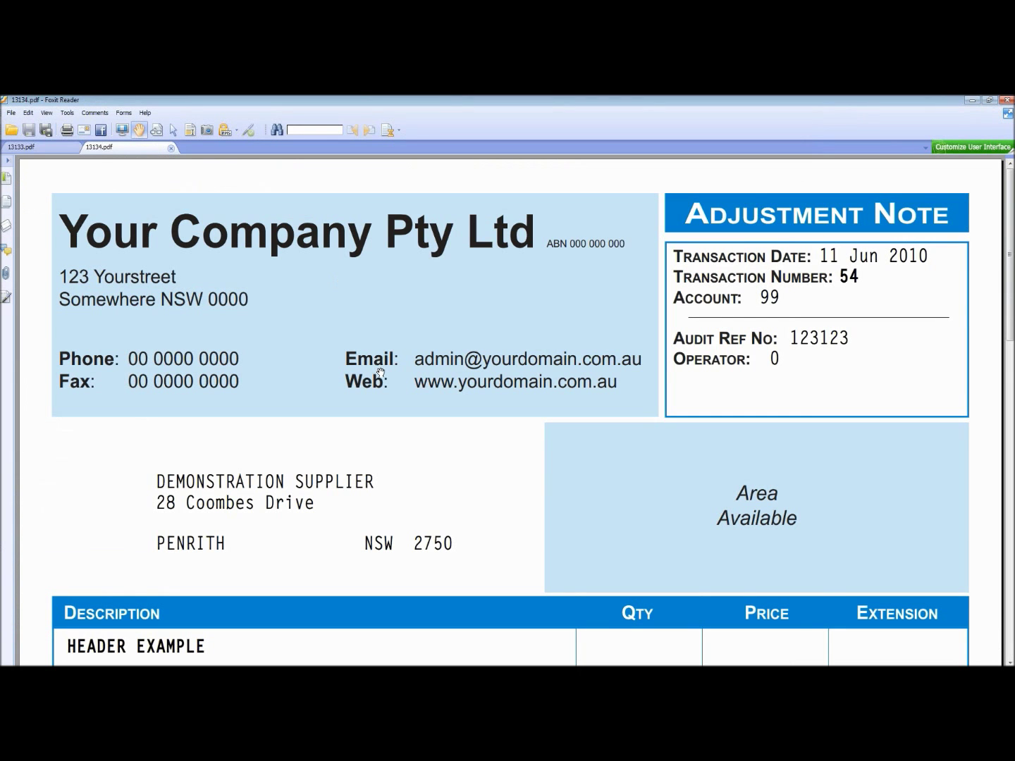
Step: Examine the adjustment note's description lines and totals, and return to the goods return form
{"action": "scroll", "coordinate": [381, 373], "scroll_direction": "down", "scroll_amount": 4}
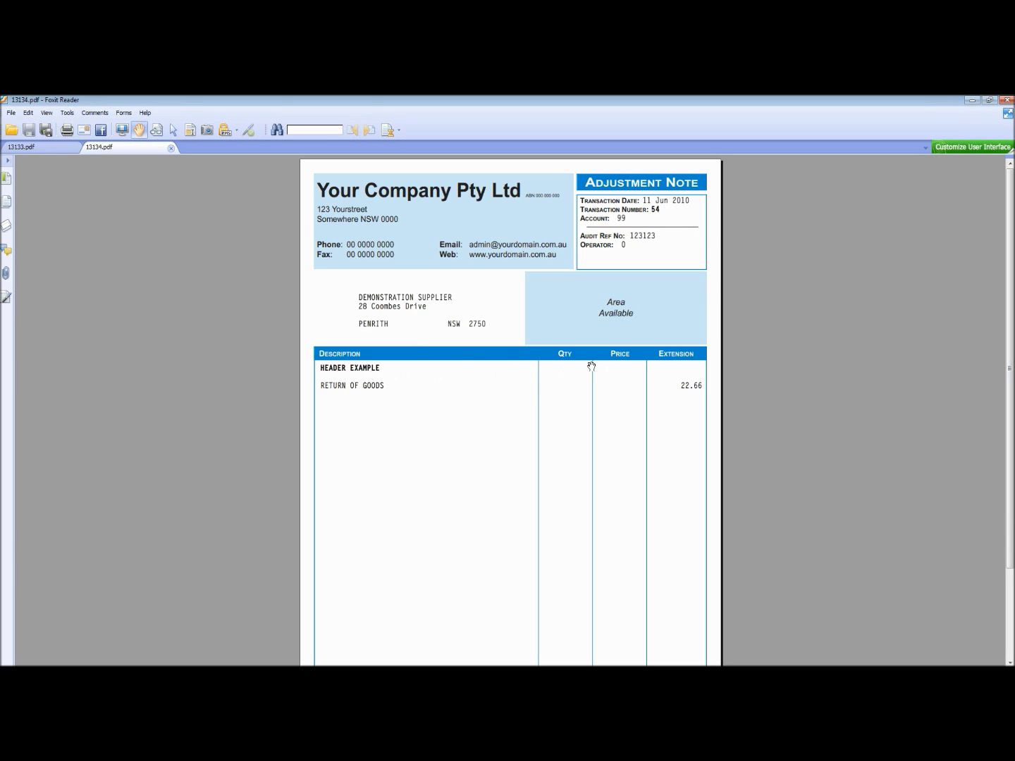
{"action": "scroll", "coordinate": [350, 396], "scroll_direction": "down", "scroll_amount": 3}
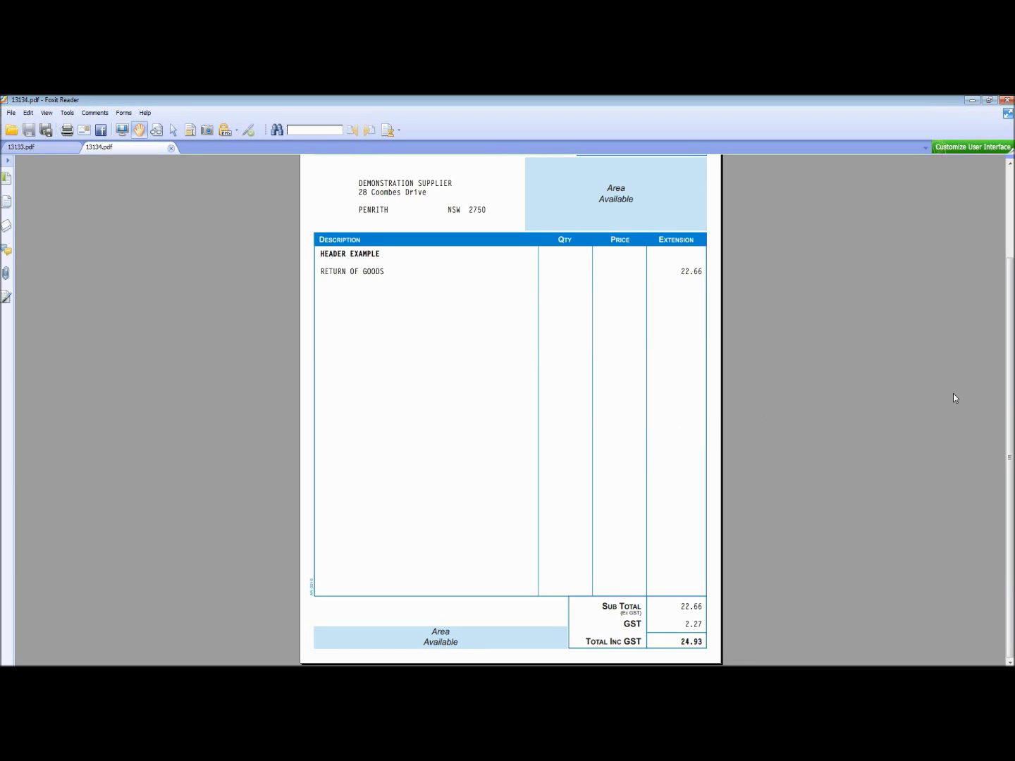
{"action": "left_click", "coordinate": [967, 99]}
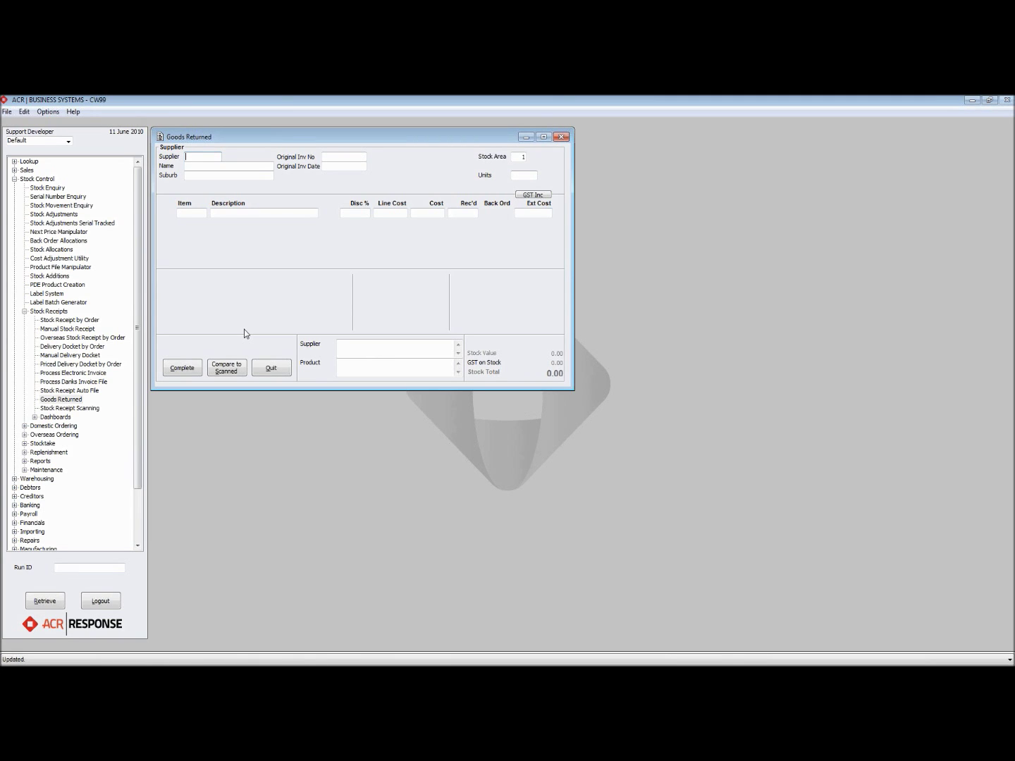
Step: Close the goods return, search the programs for STOCK LIAB, and open the Stock Liability Report
{"action": "left_click", "coordinate": [267, 368]}
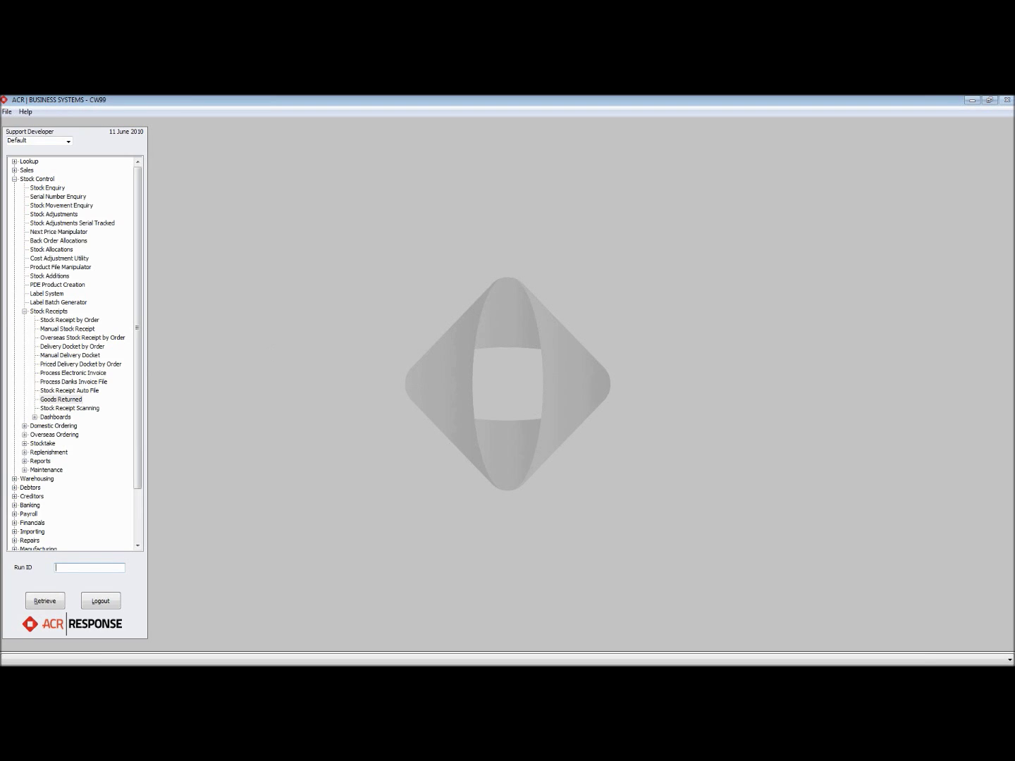
{"action": "left_click", "coordinate": [25, 311]}
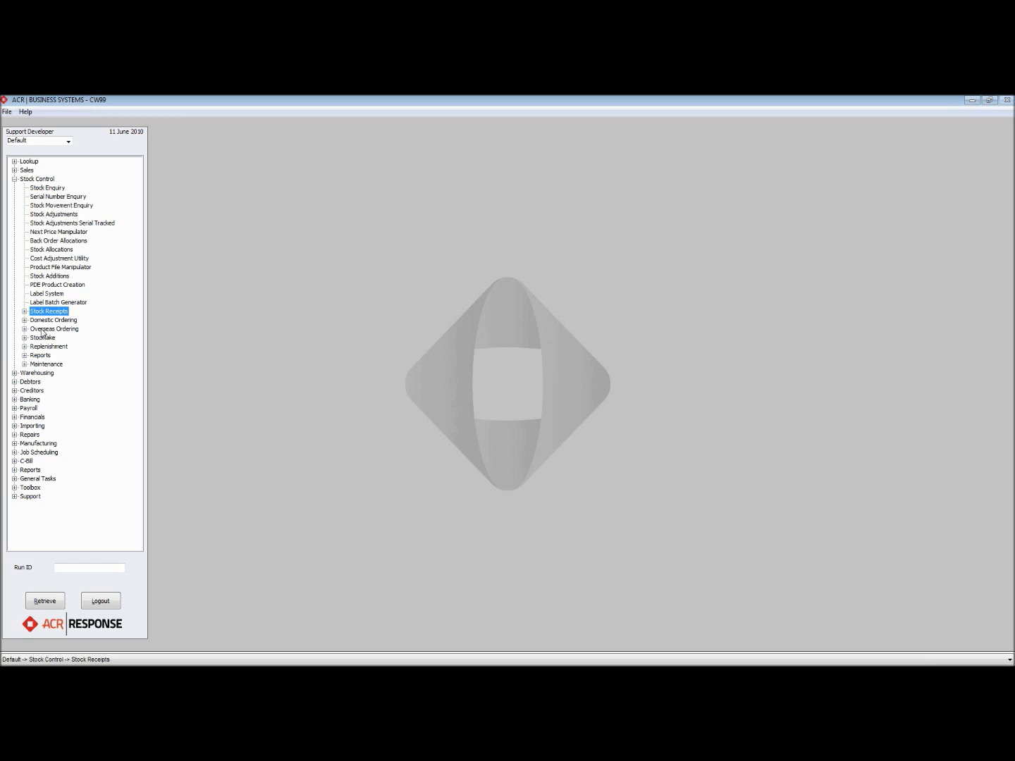
{"action": "left_click", "coordinate": [78, 568]}
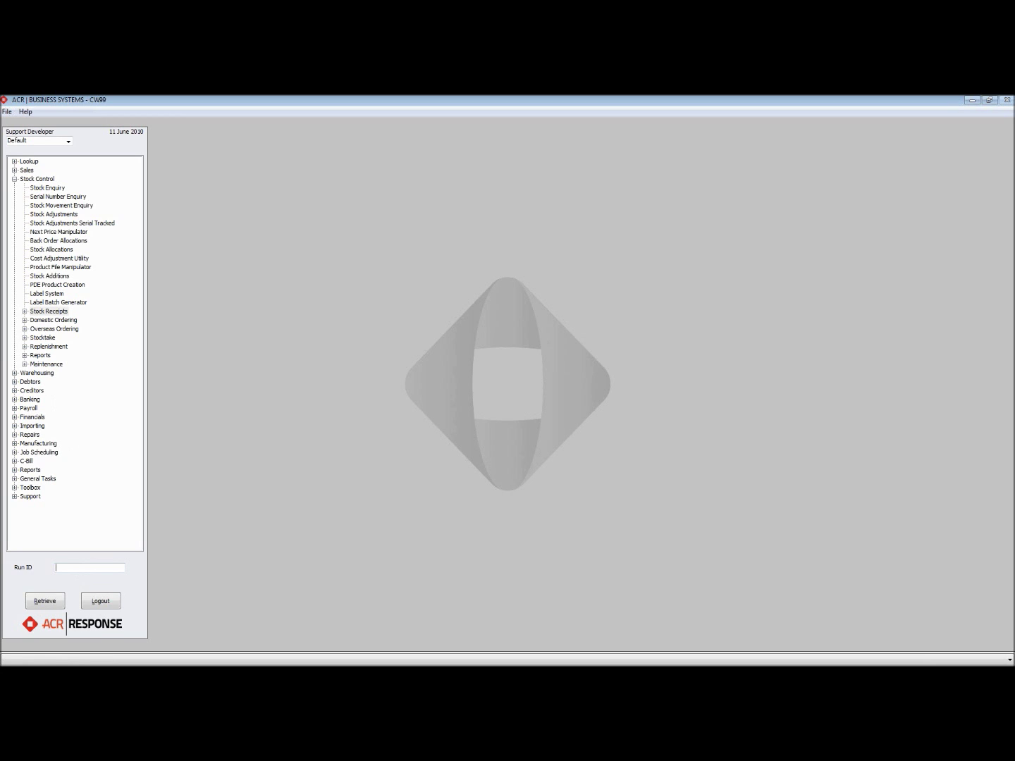
{"action": "type", "text": "STOCK "}
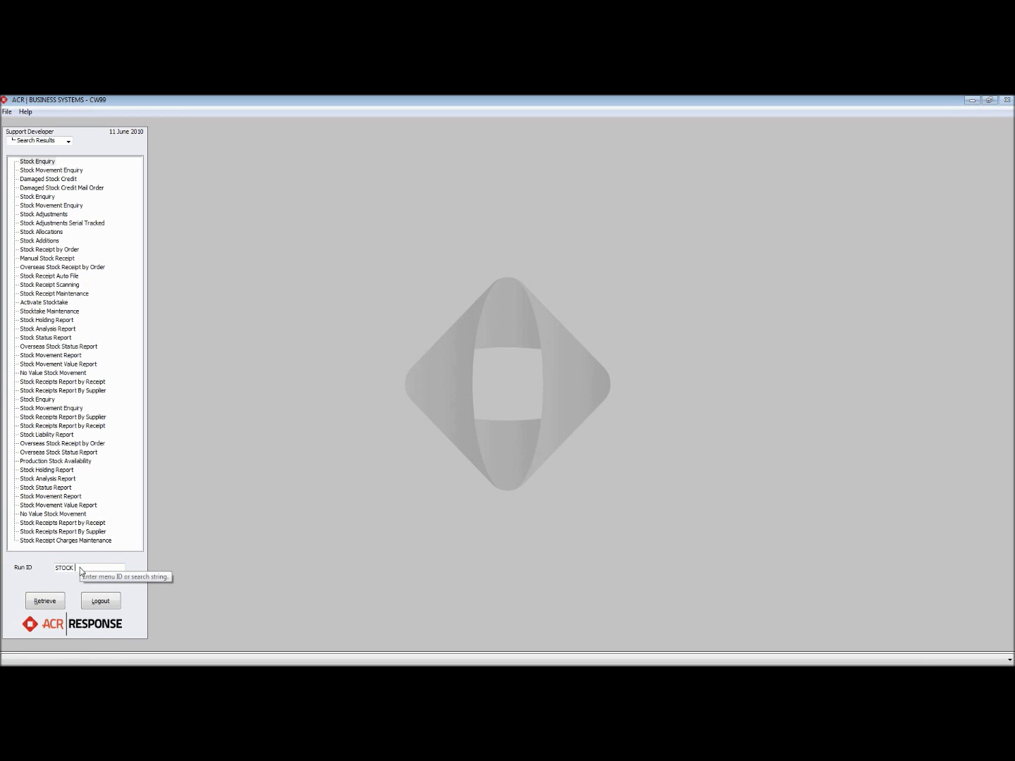
{"action": "type", "text": "LINB"}
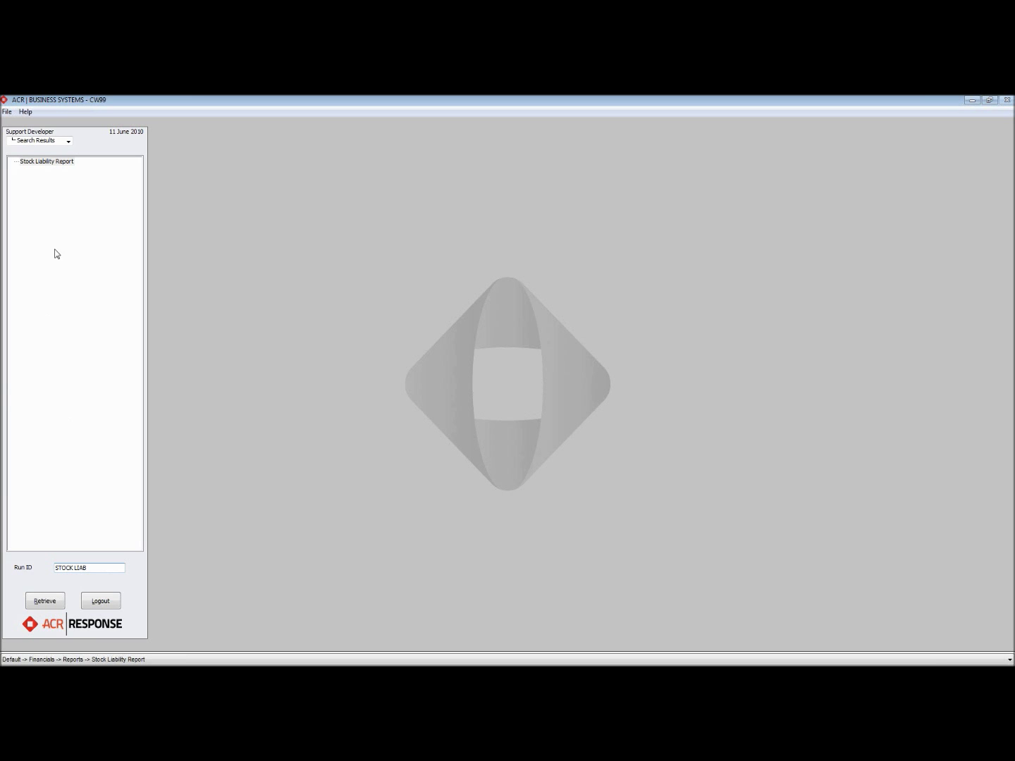
{"action": "double_click", "coordinate": [63, 162]}
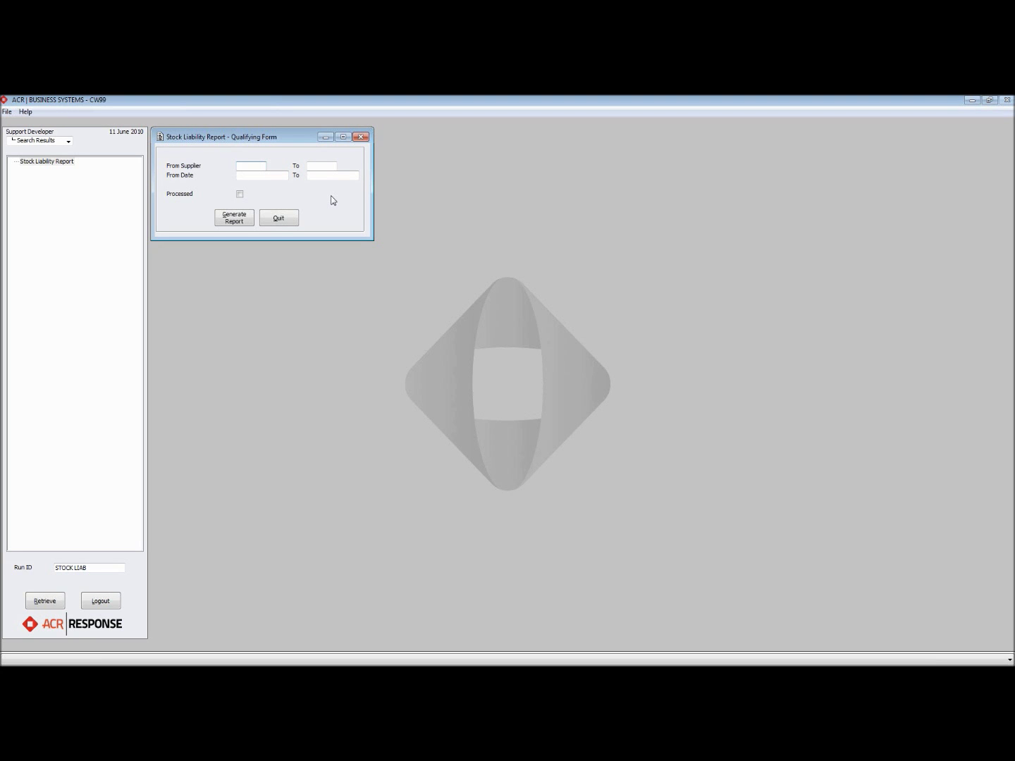
Step: Generate the stock liability report of unprocessed receipts for suppliers 99 to 99 on the screen, and examine its invoice totals
{"action": "type", "text": "99"}
{"action": "key", "text": "Tab"}
{"action": "type", "text": "99"}
{"action": "left_click", "coordinate": [239, 220]}
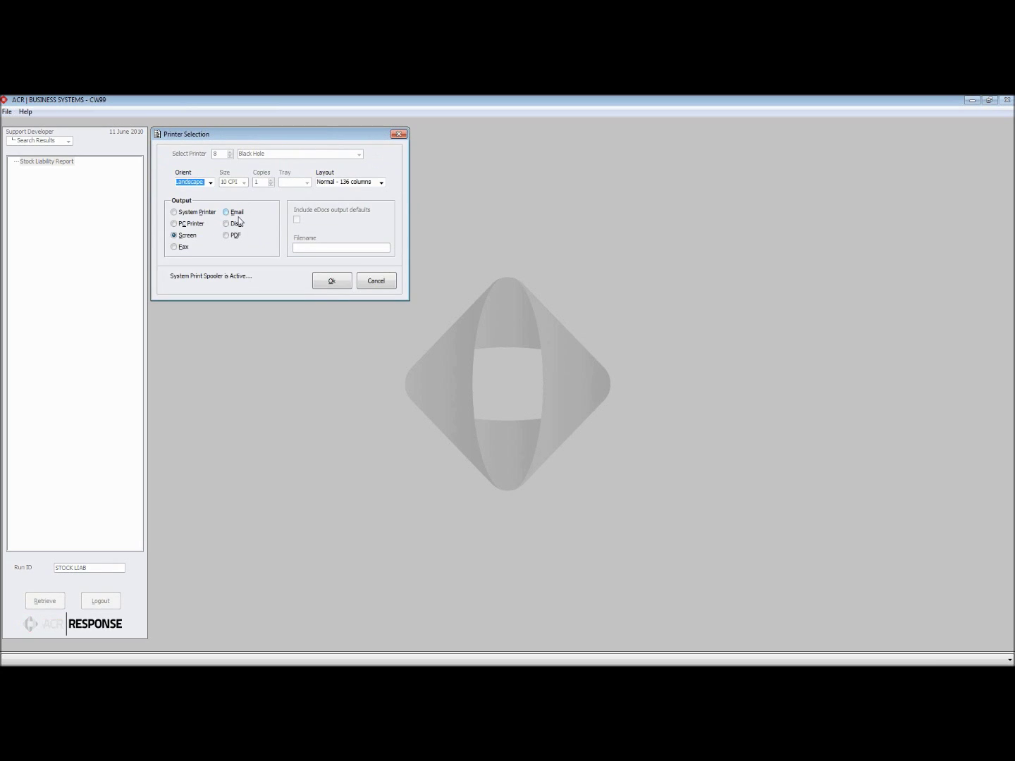
{"action": "left_click", "coordinate": [332, 282]}
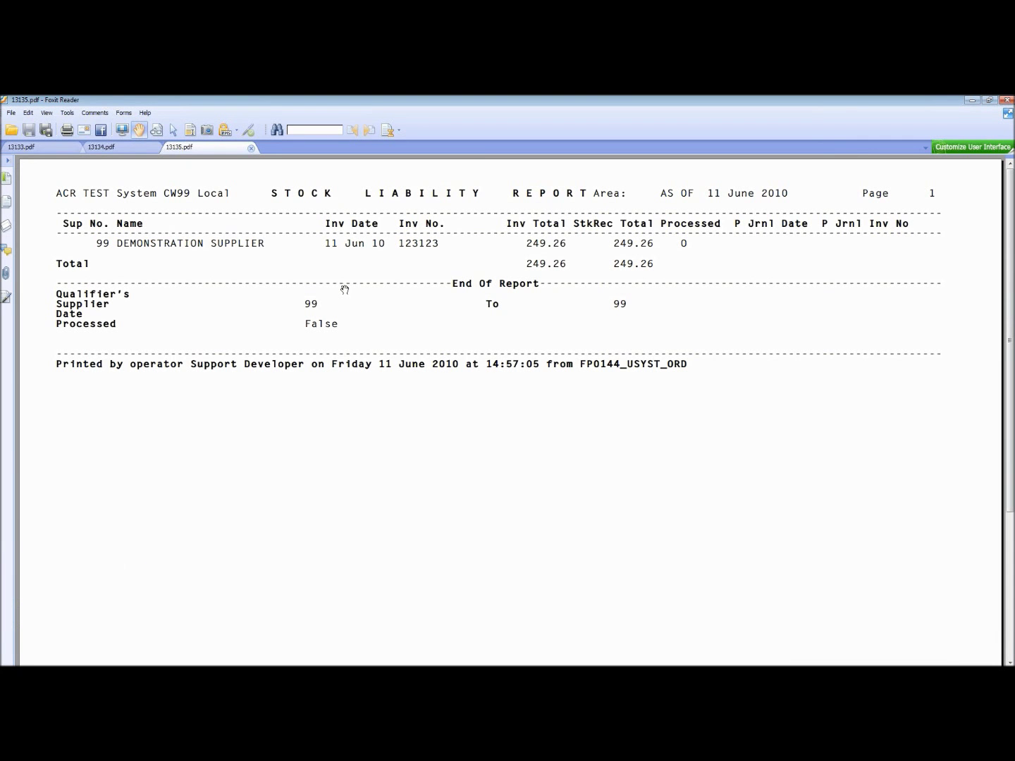
{"action": "scroll", "coordinate": [356, 297], "scroll_direction": "down", "scroll_amount": 5}
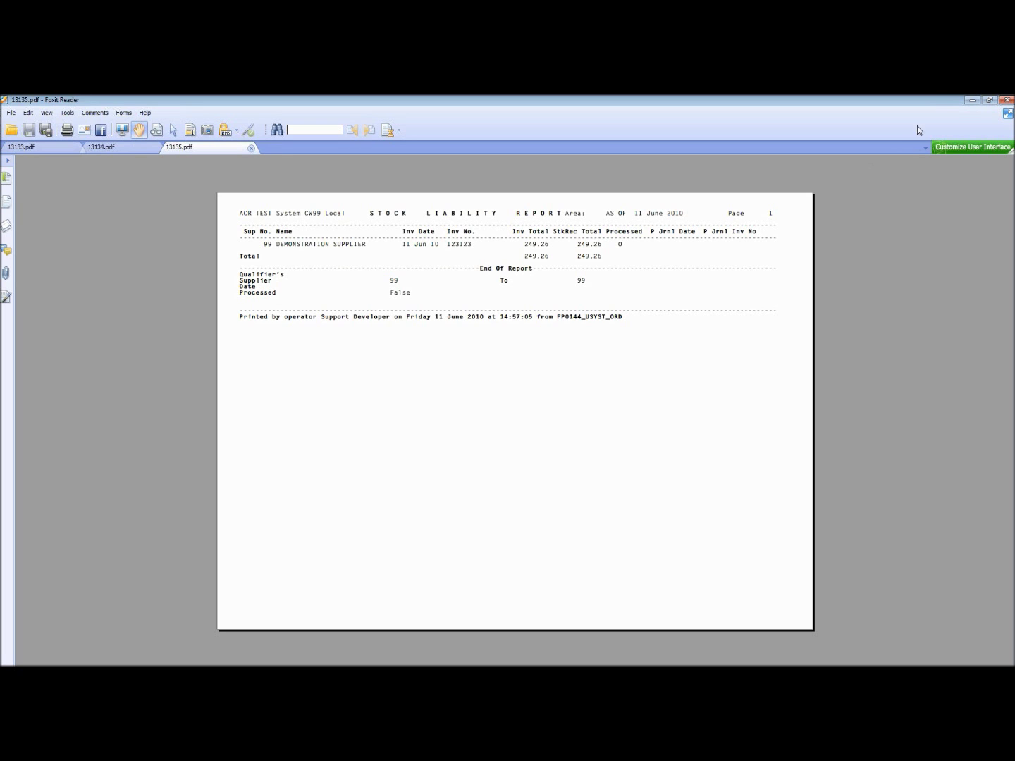
{"action": "left_click", "coordinate": [971, 100]}
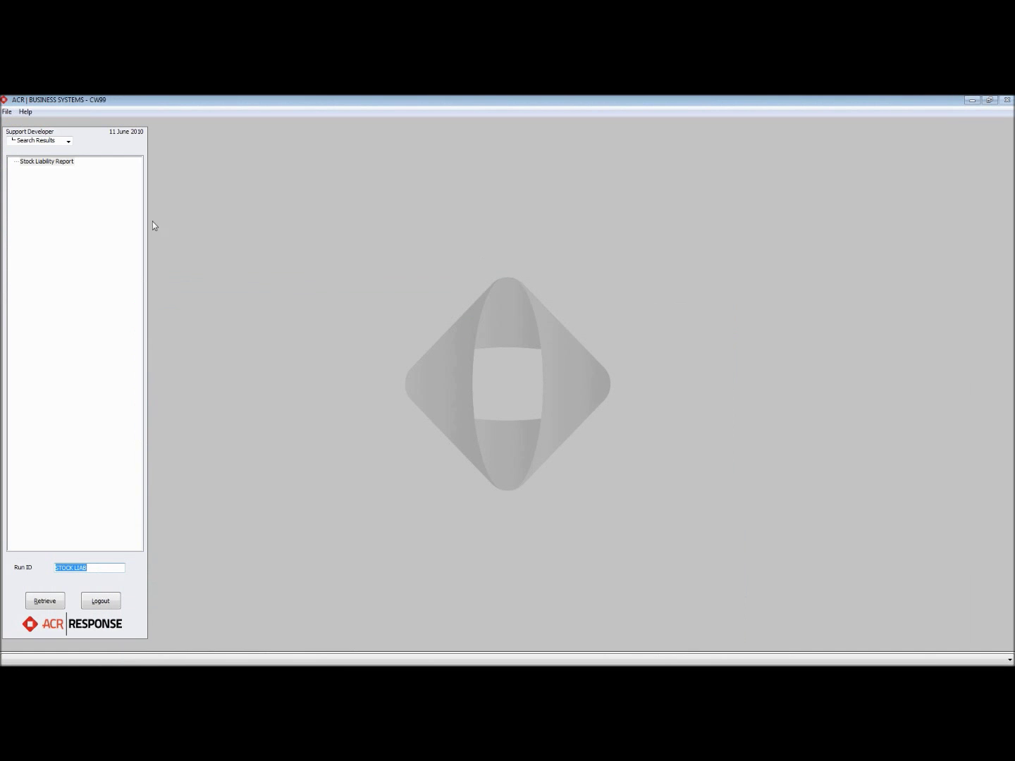
Step: Generate the stock liability report for suppliers 99 to 99 on the screen with the Processed option enabled
{"action": "double_click", "coordinate": [65, 162]}
{"action": "type", "text": "99"}
{"action": "key", "text": "Tab"}
{"action": "key", "text": "Tab"}
{"action": "left_click", "coordinate": [241, 195]}
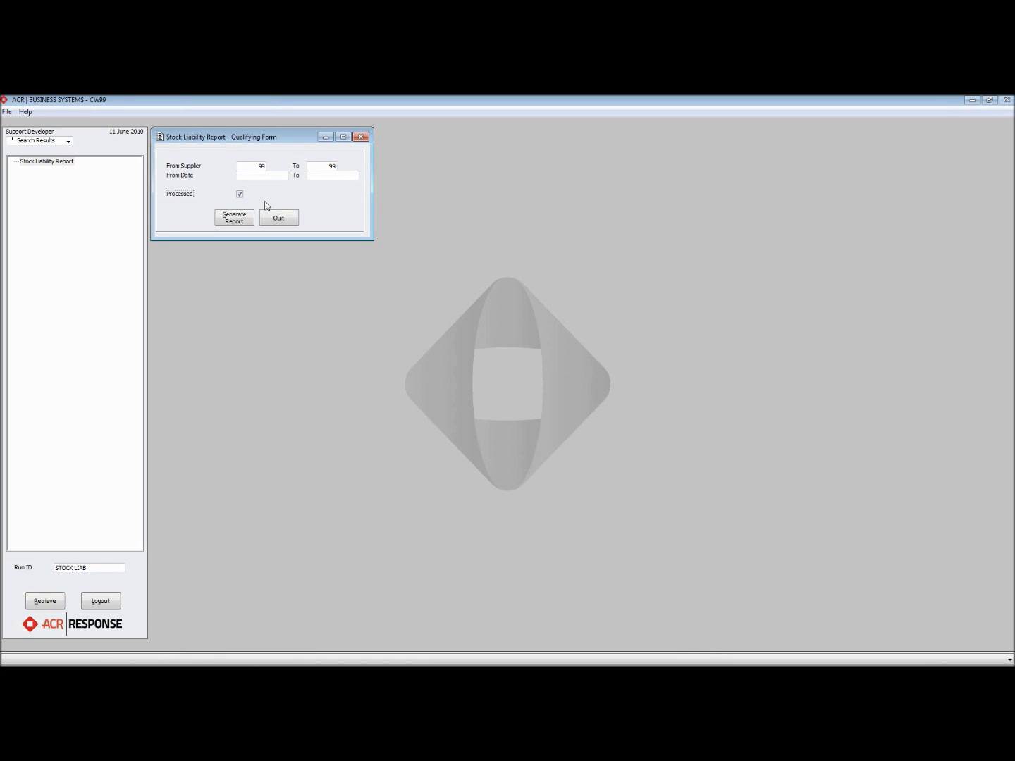
{"action": "left_click", "coordinate": [232, 220]}
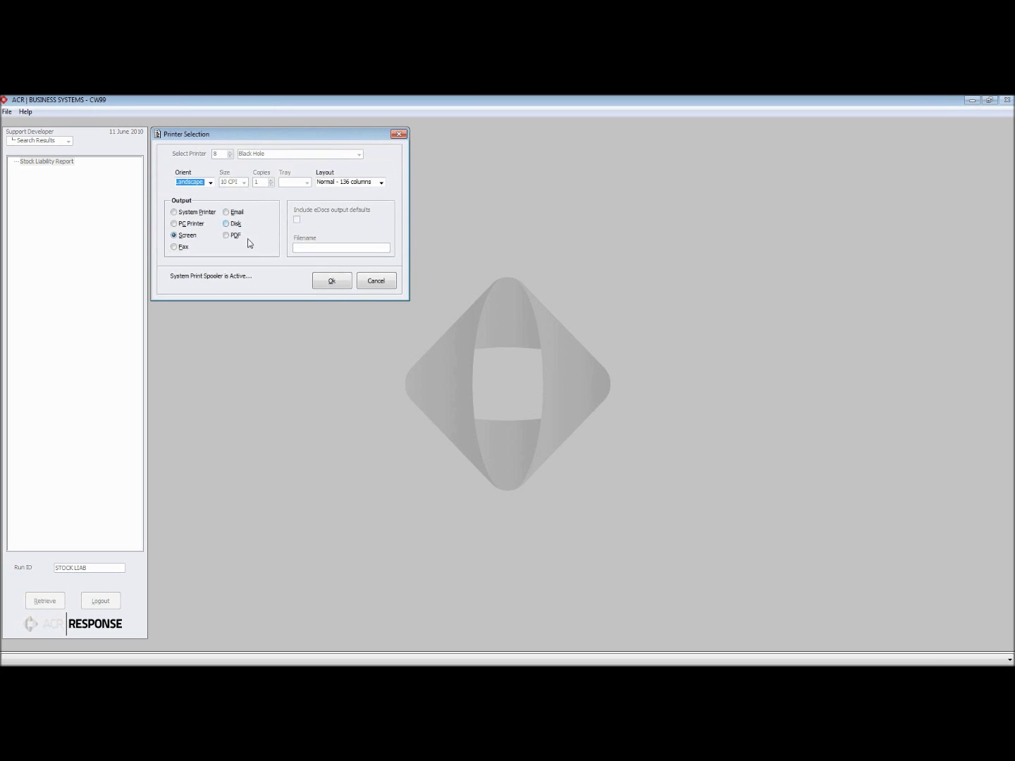
{"action": "left_click", "coordinate": [332, 282]}
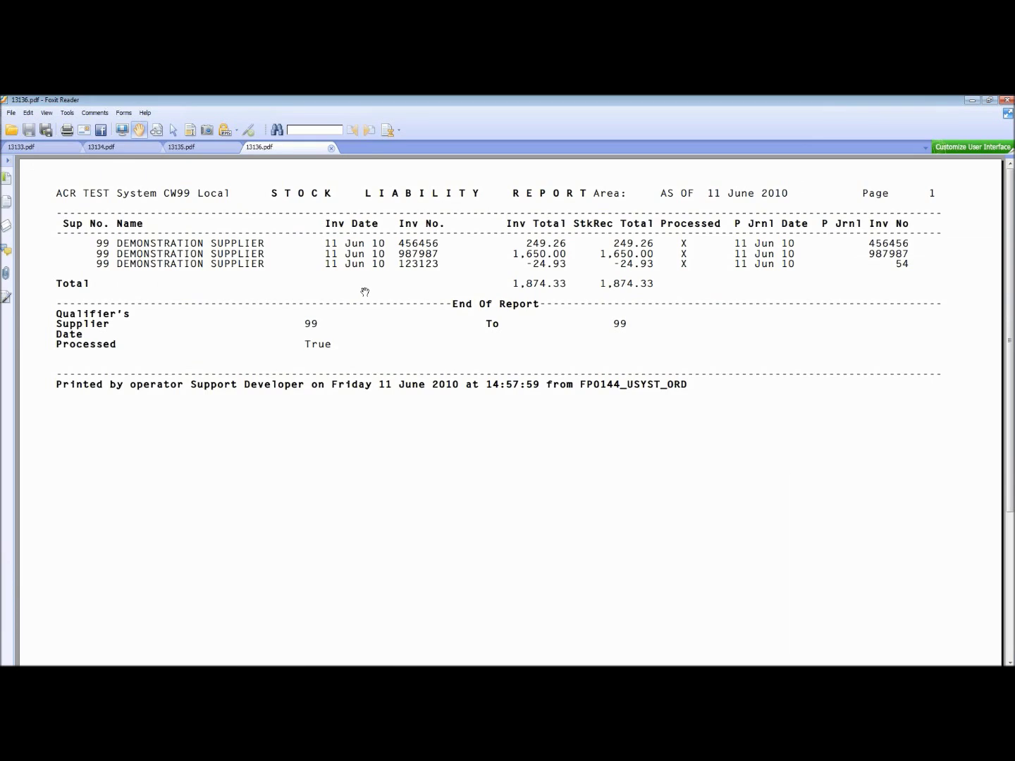
Step: Compare the processed invoices and purchase journal references with the unprocessed stock liability report, and return to ACR Response
{"action": "scroll", "coordinate": [364, 292], "scroll_direction": "down", "scroll_amount": 2}
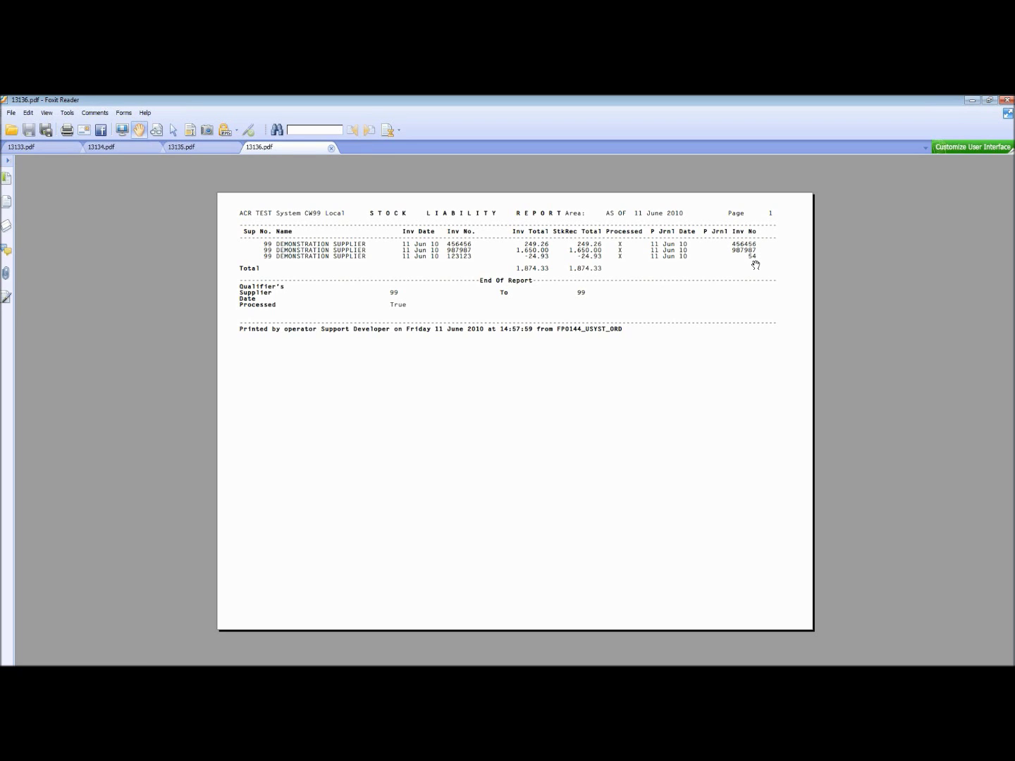
{"action": "left_click", "coordinate": [209, 150]}
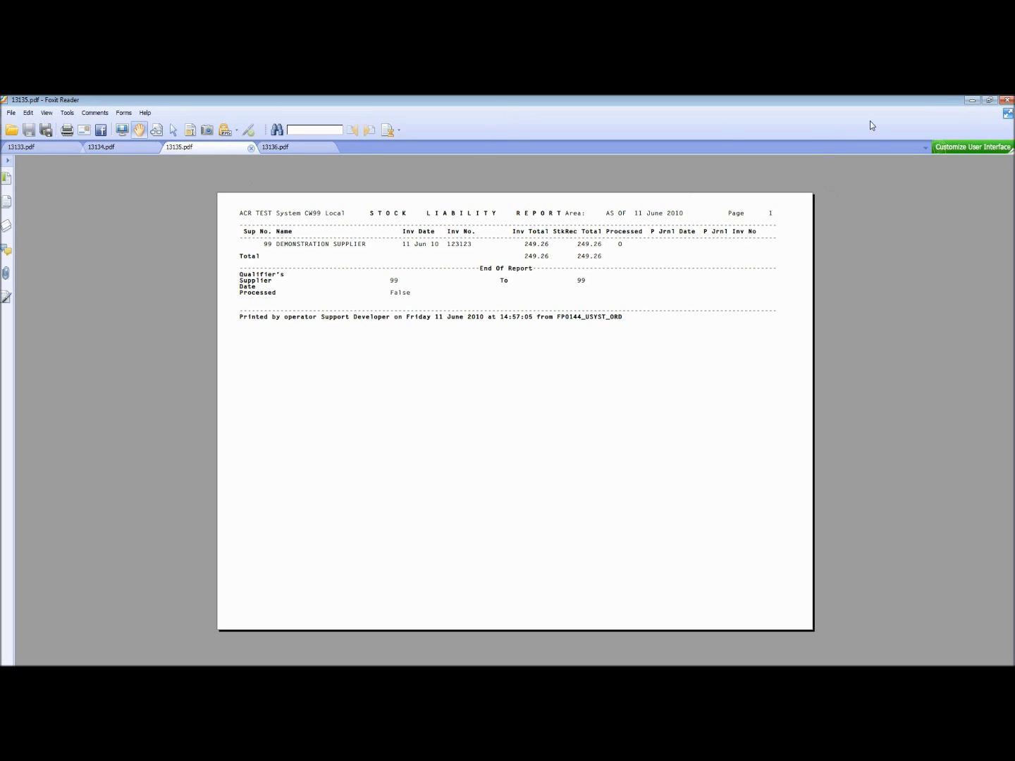
{"action": "left_click", "coordinate": [967, 99]}
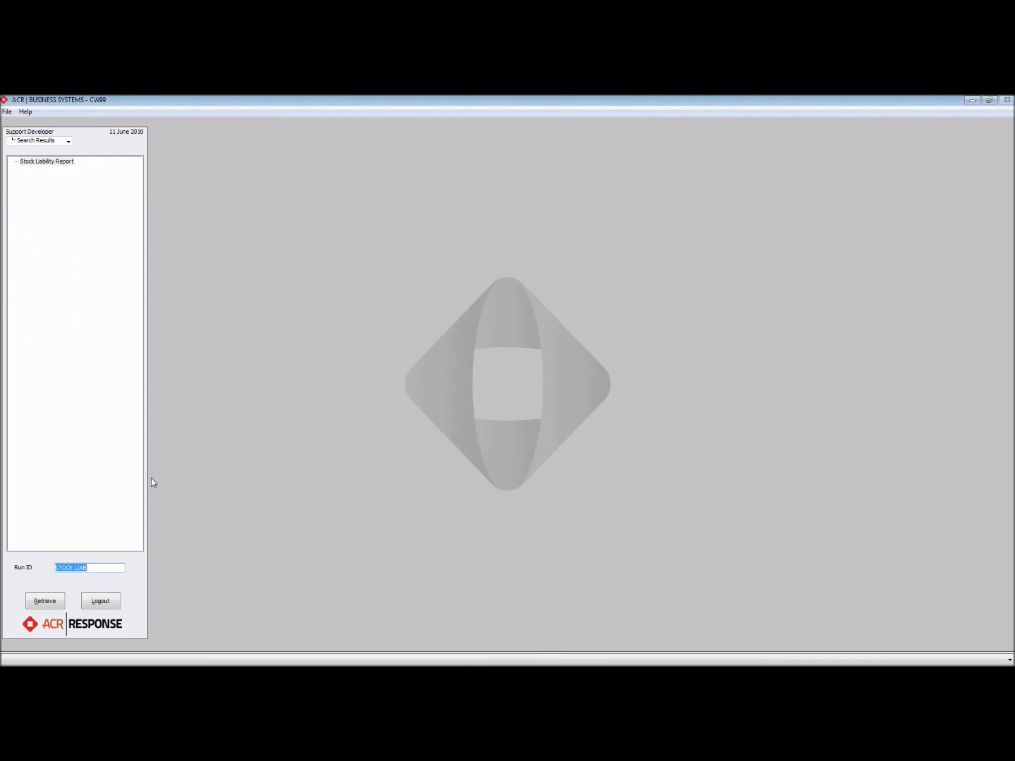
Step: Search the programs for PURCHASE JOURN and open Purchase Journal Entry
{"action": "type", "text": "PURC"}
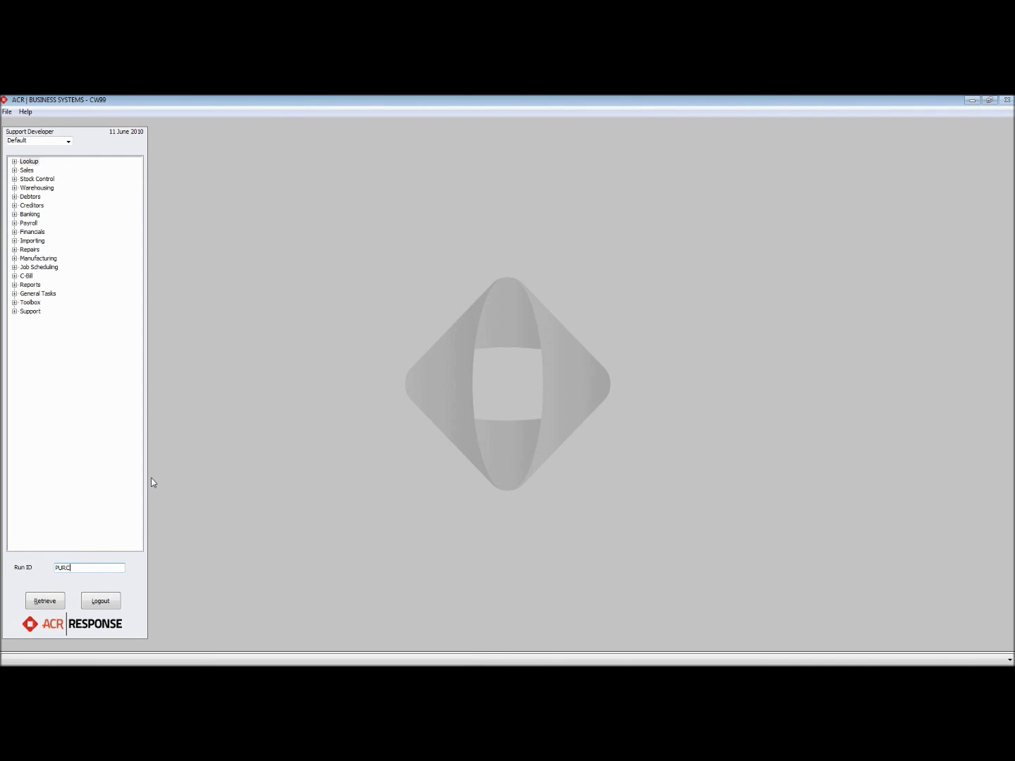
{"action": "type", "text": "HASE JP"}
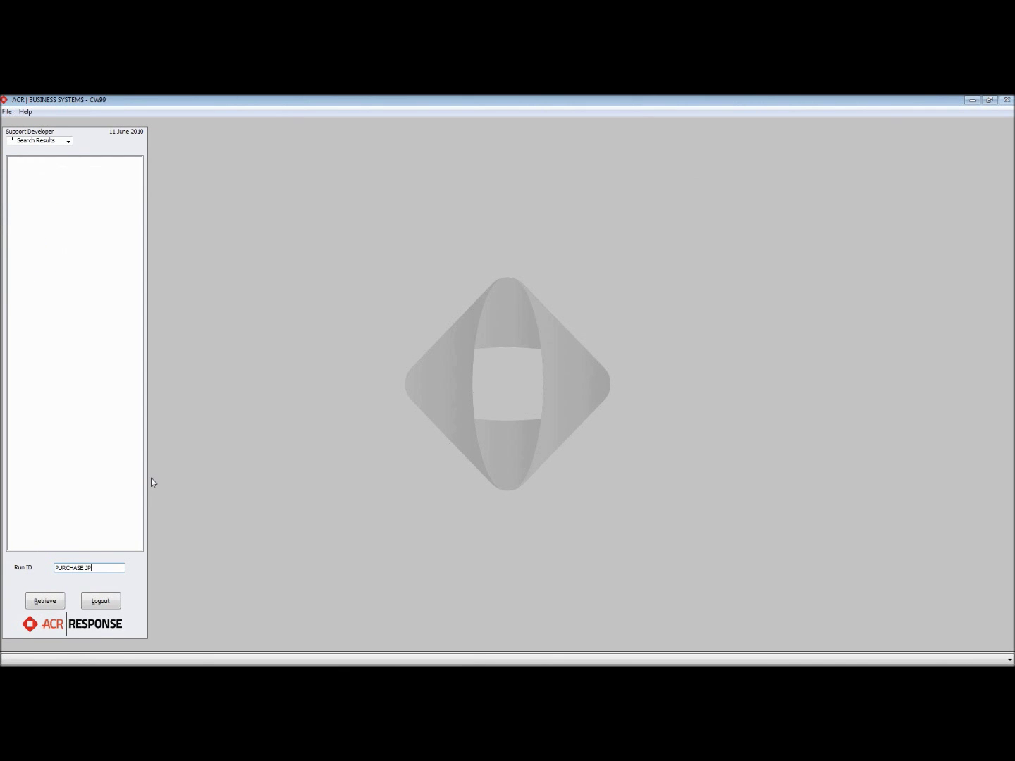
{"action": "key", "text": "BackSpace"}
{"action": "type", "text": "OURN"}
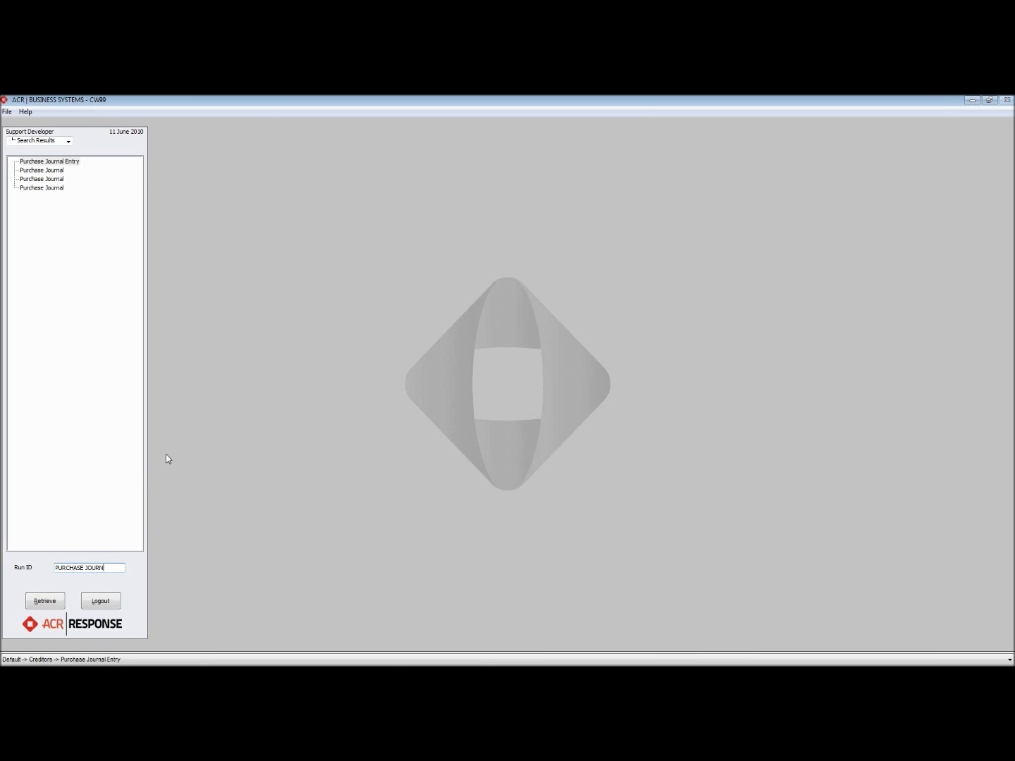
{"action": "double_click", "coordinate": [60, 162]}
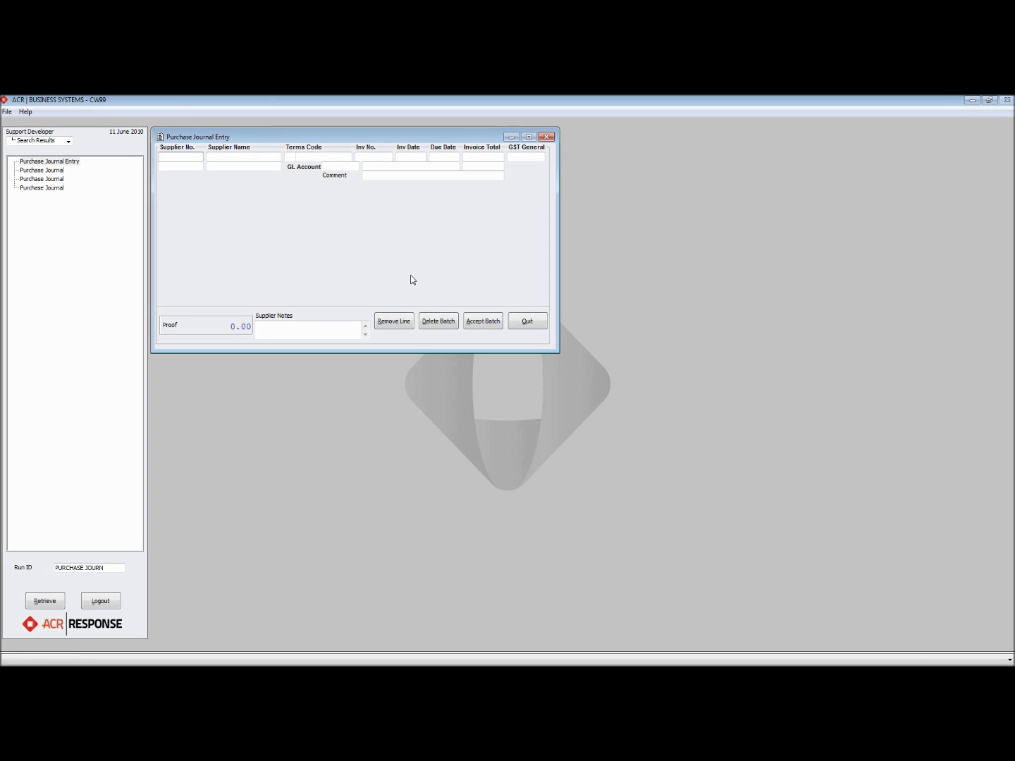
Step: Start a purchase journal line for supplier 99 with invoice number 123123 dated 11 Jun 10, dismissing the date notice and keeping the proposed due date
{"action": "type", "text": "99"}
{"action": "key", "text": "Tab"}
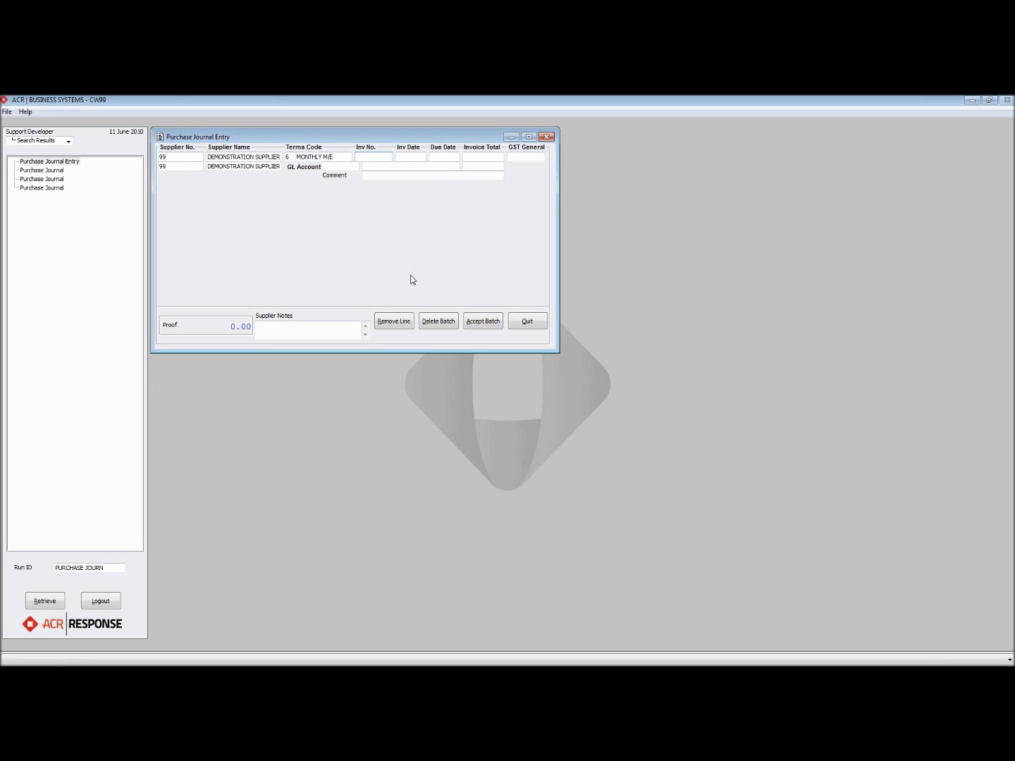
{"action": "type", "text": "123123"}
{"action": "key", "text": "Tab"}
{"action": "type", "text": "110610"}
{"action": "key", "text": "Tab"}
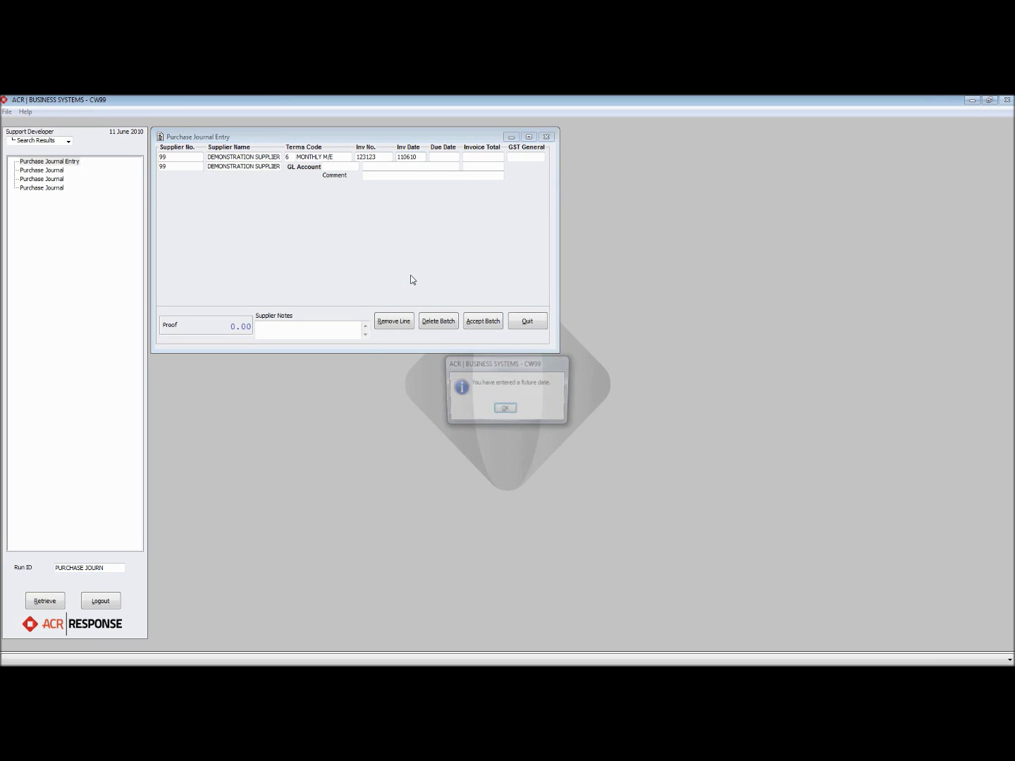
{"action": "key", "text": "Return"}
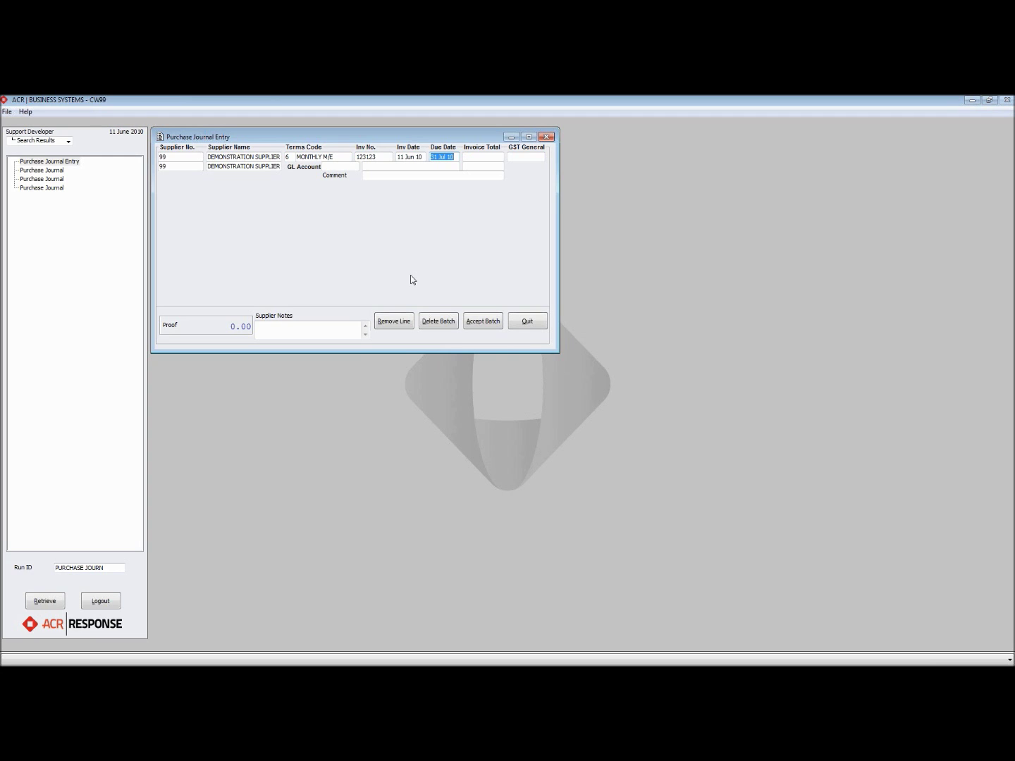
{"action": "key", "text": "Tab"}
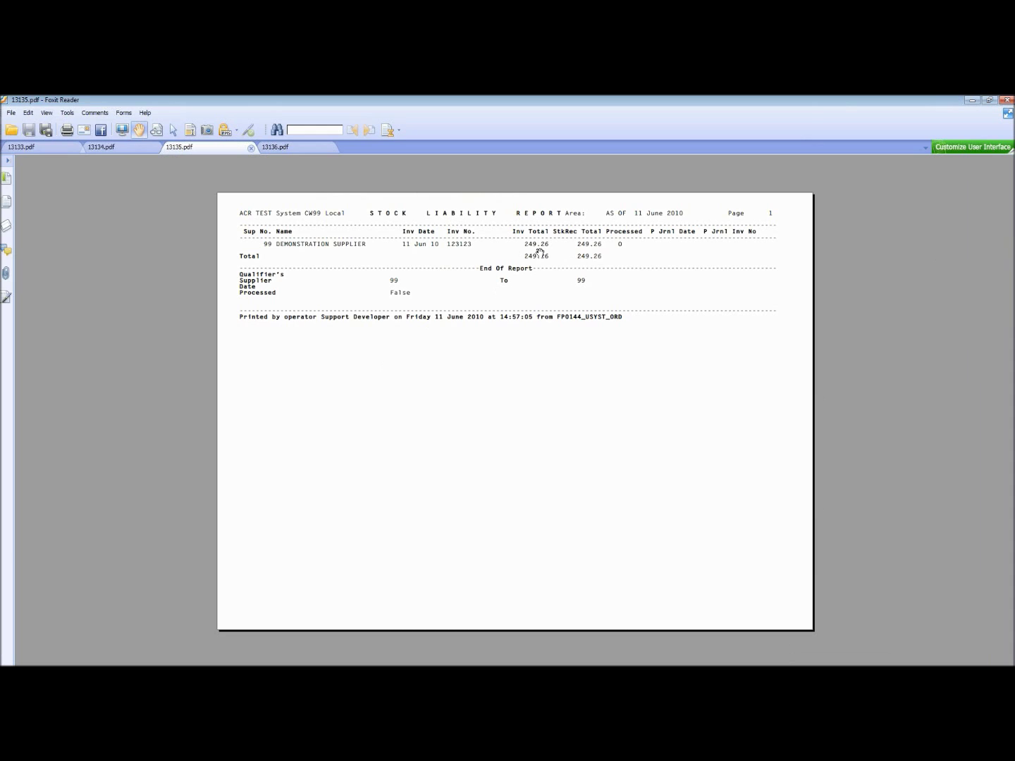
Step: Check the stock liability report, set the invoice total to 249.26, and complete the Stock Receipt Clearing allocation without a comment
{"action": "left_click", "coordinate": [971, 101]}
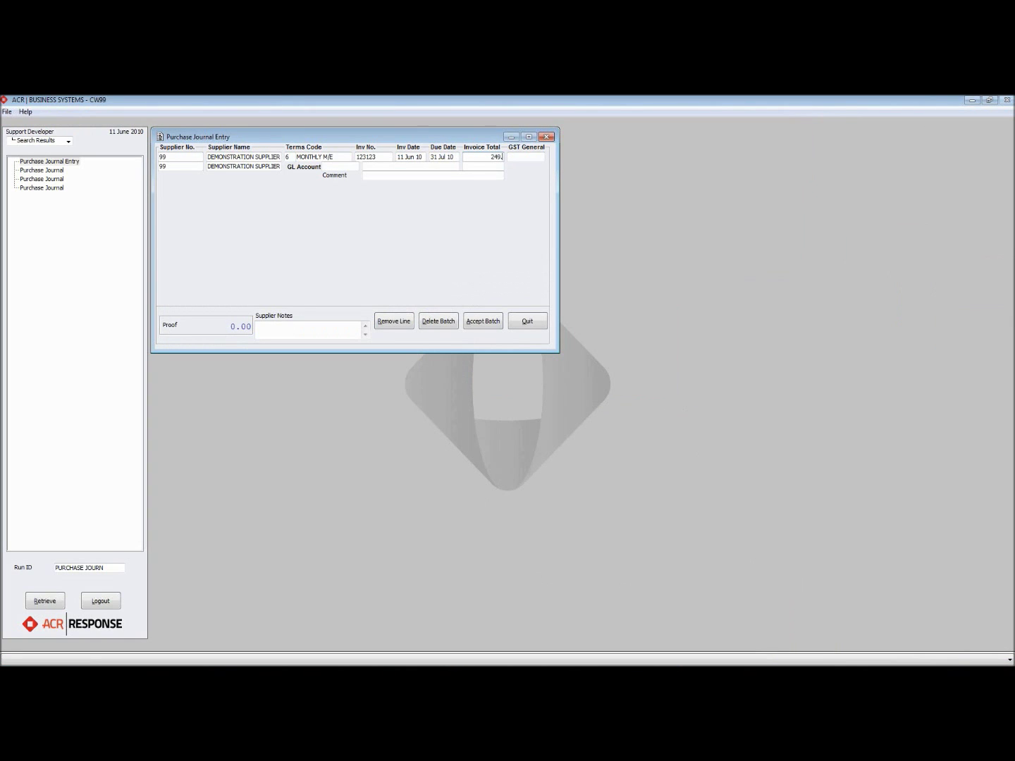
{"action": "key", "text": "alt+Tab"}
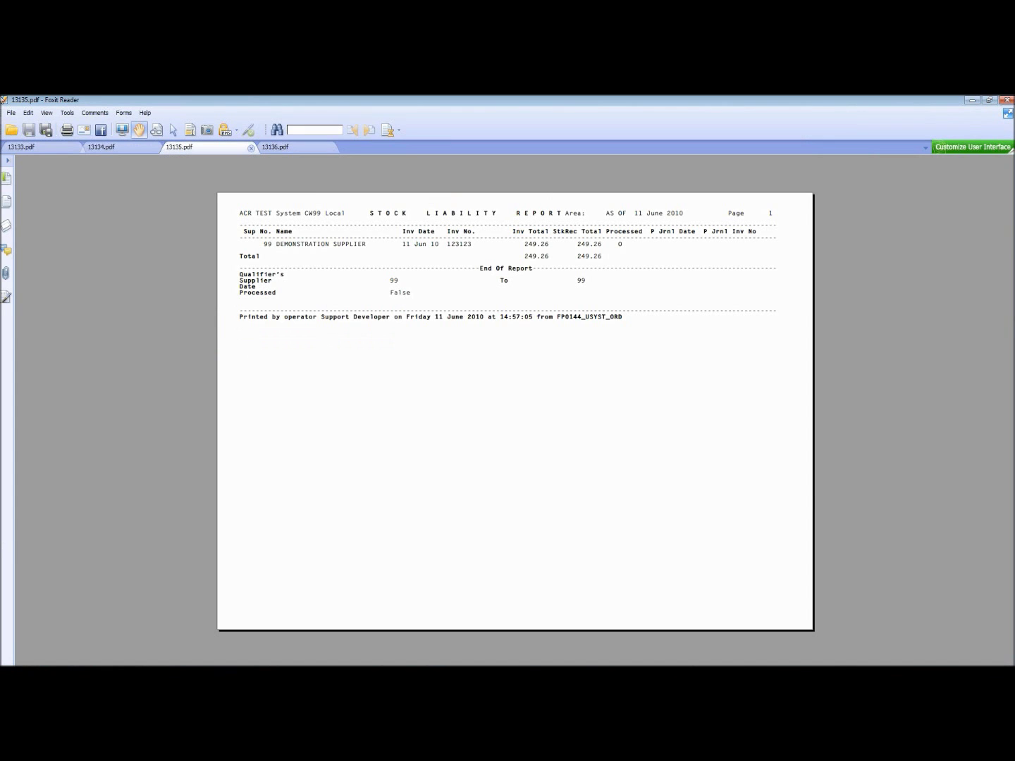
{"action": "key", "text": "alt+Tab"}
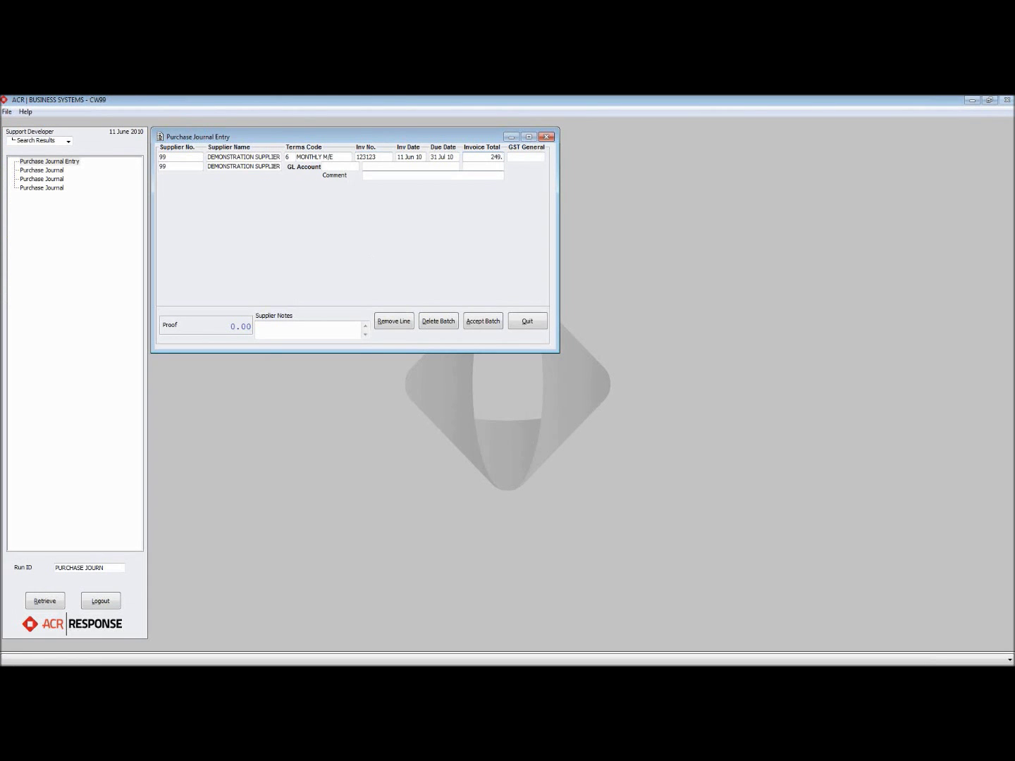
{"action": "type", "text": "26"}
{"action": "key", "text": "Tab"}
{"action": "key", "text": "Tab"}
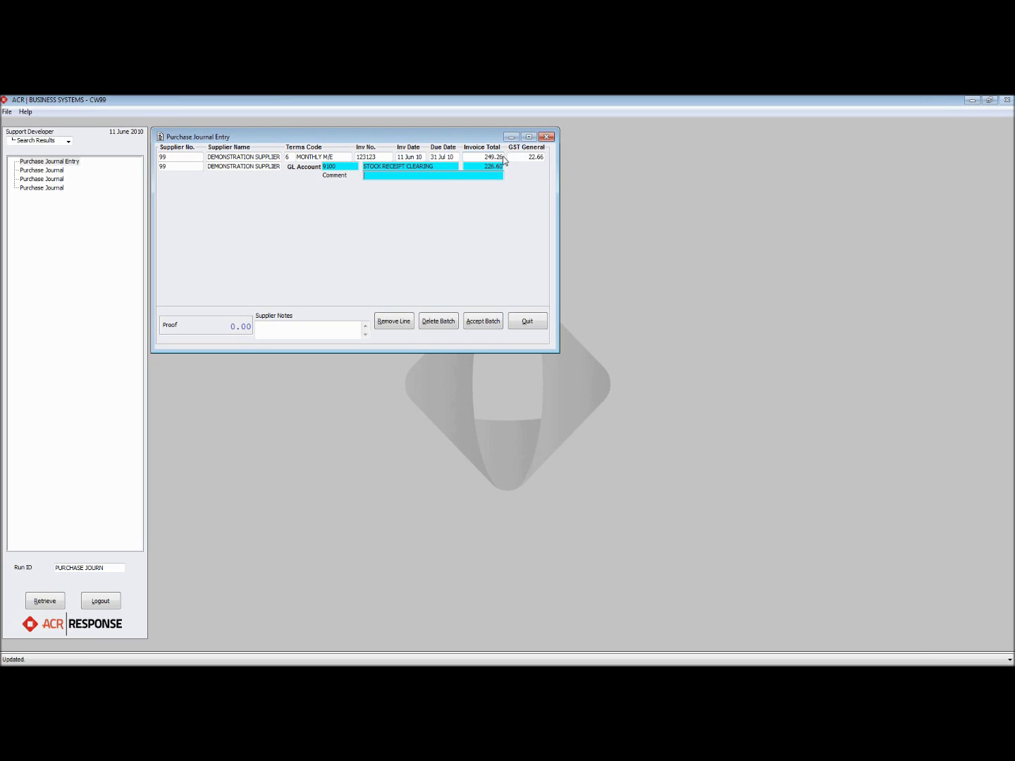
{"action": "key", "text": "Return"}
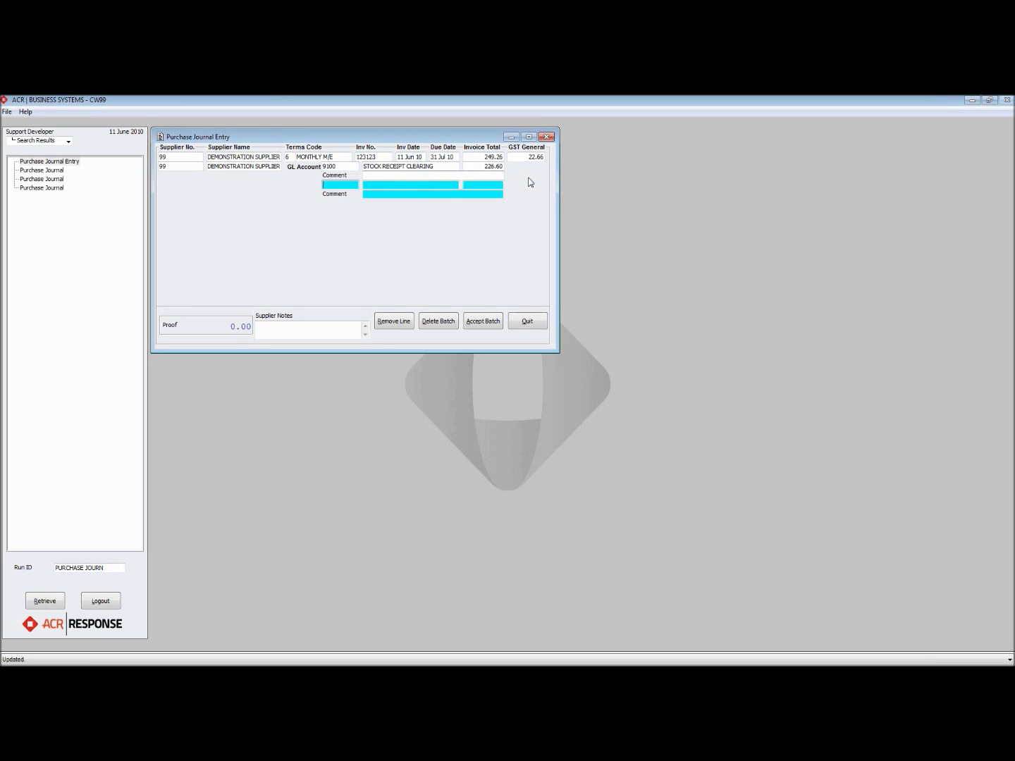
{"action": "key", "text": "Return"}
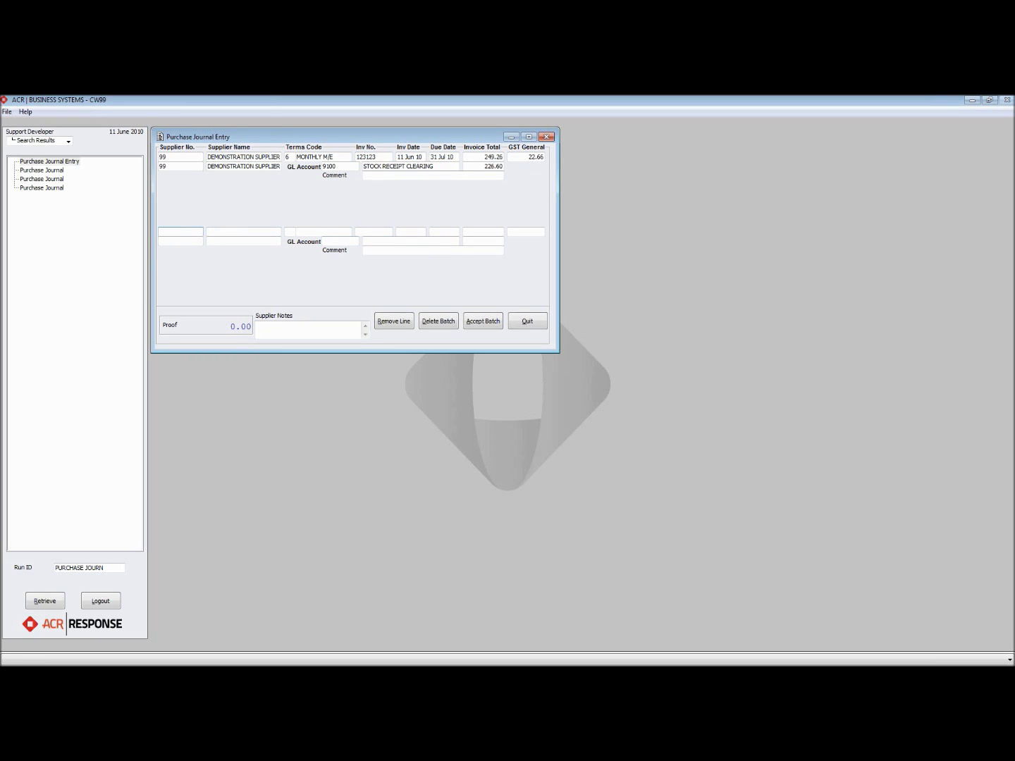
Step: Accept the purchase journal batch, confirm its total, and close the journal entry form
{"action": "left_click", "coordinate": [481, 326]}
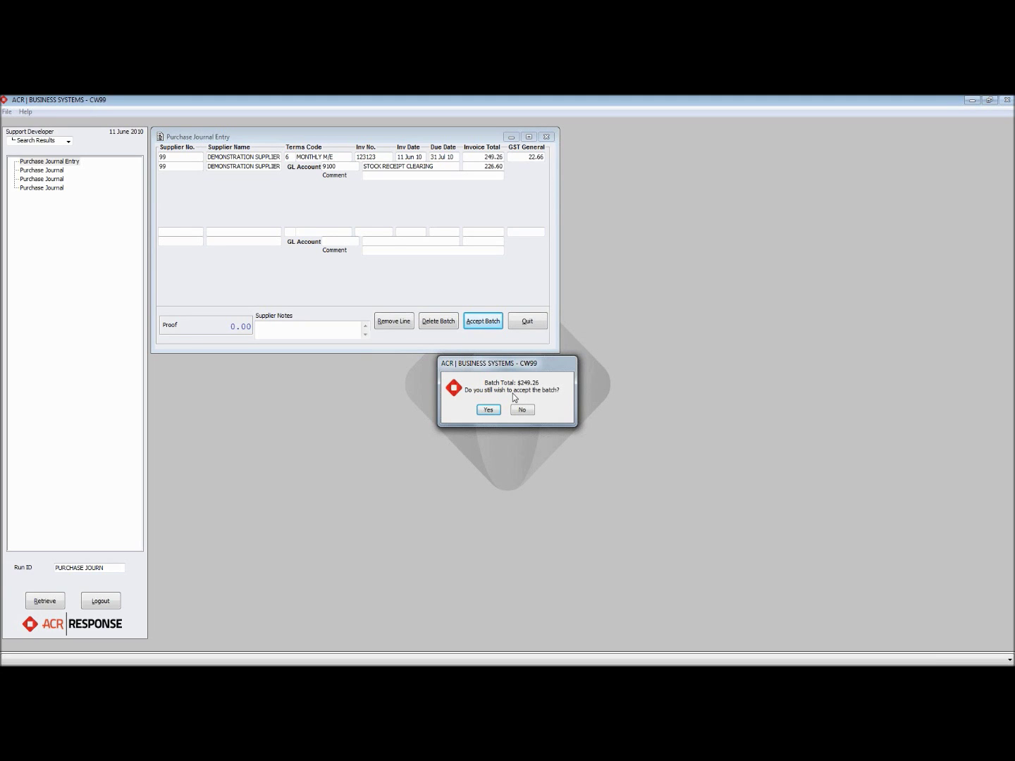
{"action": "left_click", "coordinate": [490, 409]}
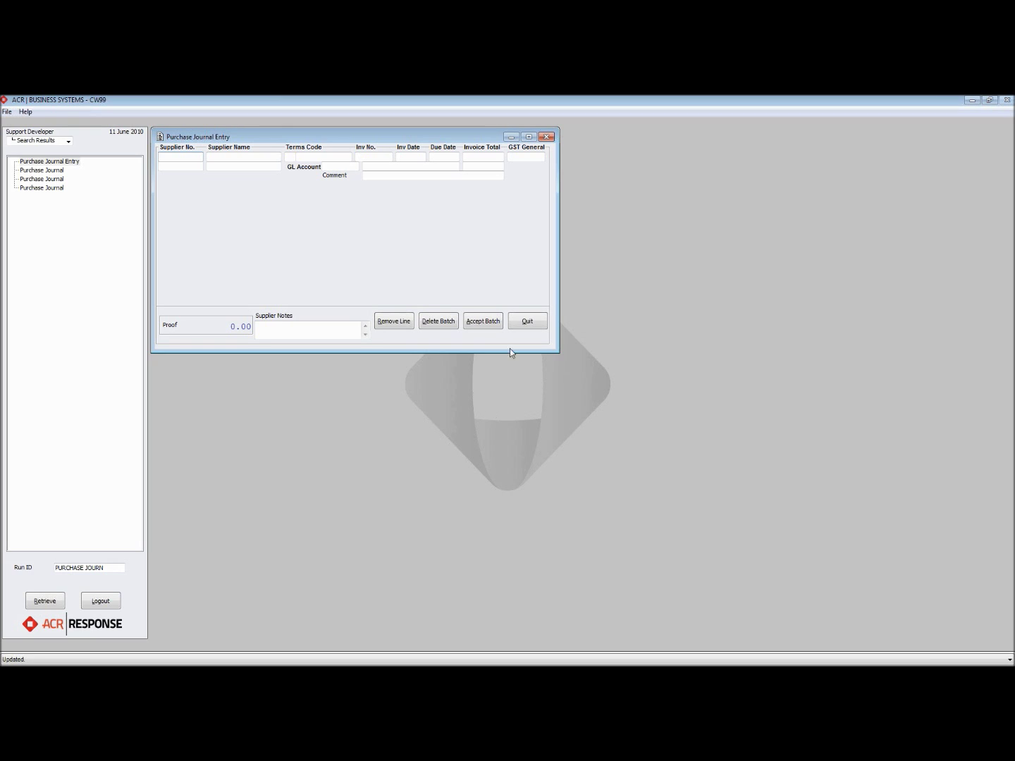
{"action": "left_click", "coordinate": [522, 323]}
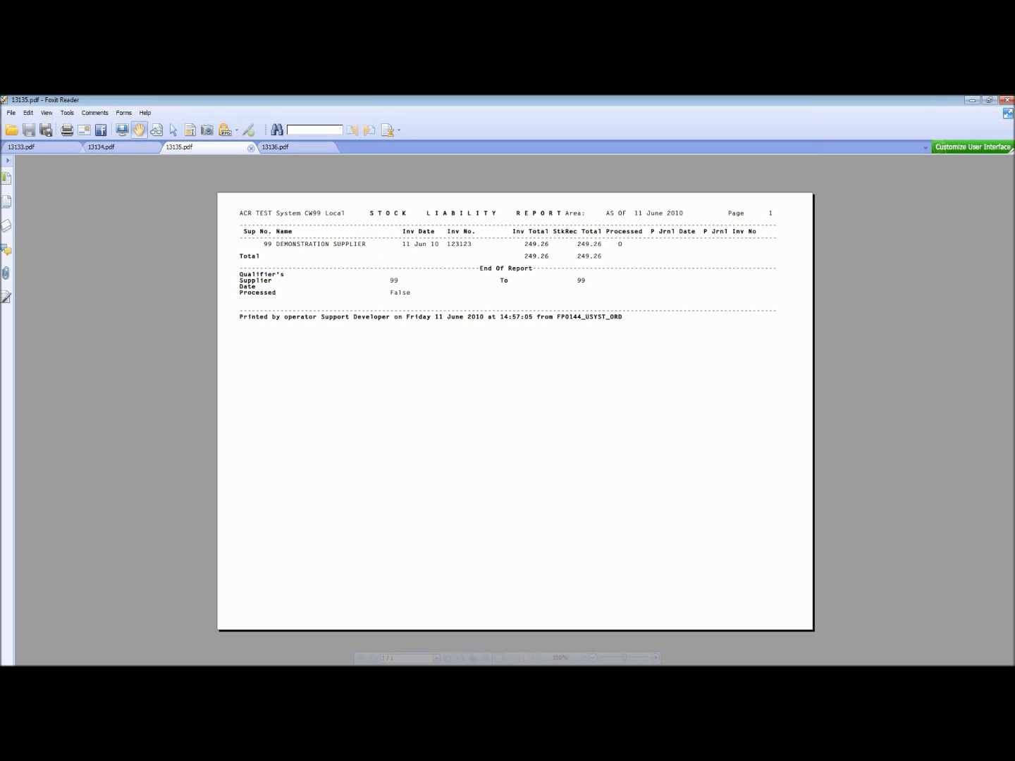
Step: Switch back to ACR Business Systems, open Purchase Journal Entry, and start a line for supplier 99
{"action": "key", "text": "alt+Tab"}
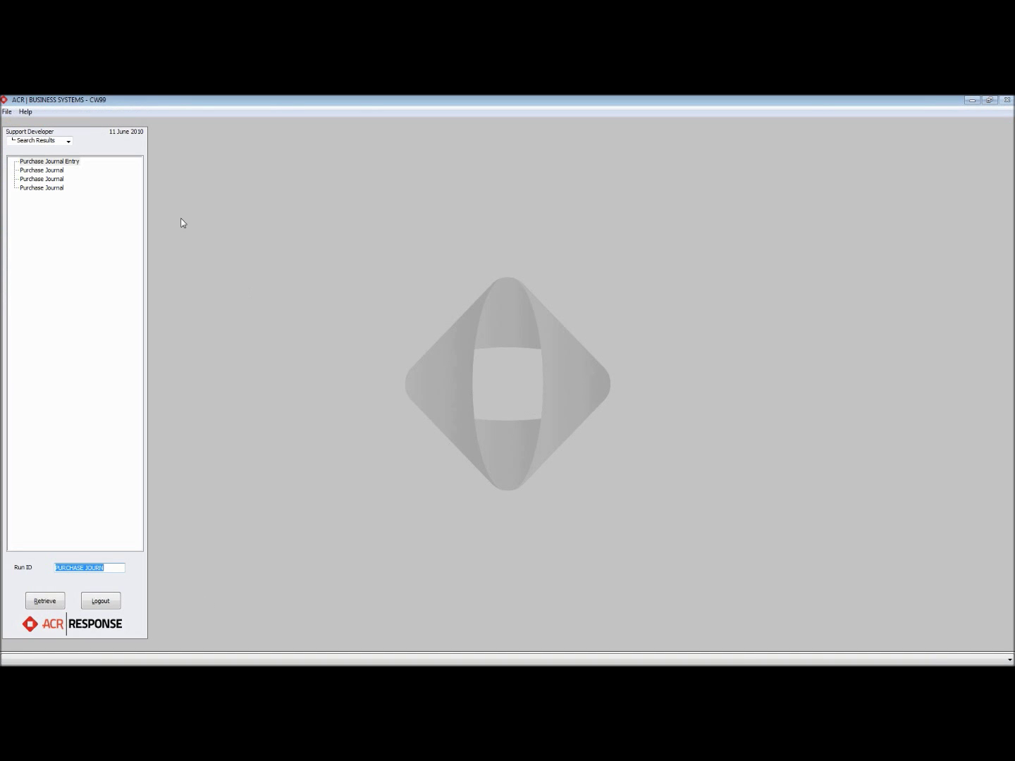
{"action": "left_click", "coordinate": [71, 161]}
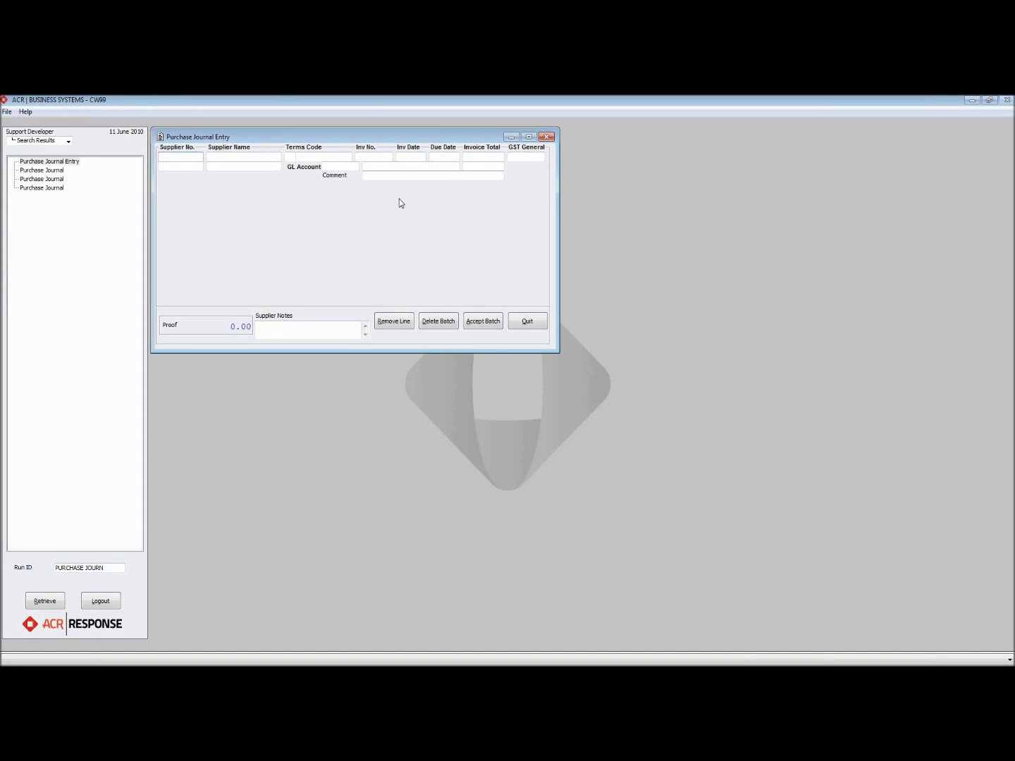
{"action": "type", "text": "99"}
{"action": "key", "text": "Return"}
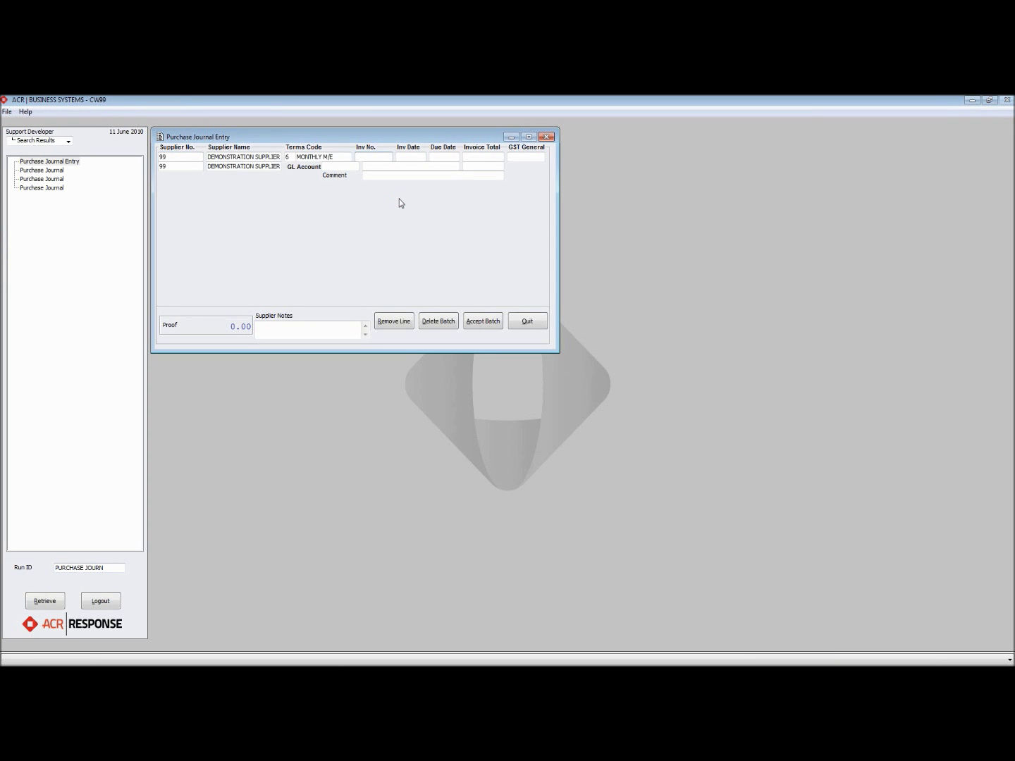
Step: Enter invoice number 123123 dated 11 Jun 10, accepting the duplicate invoice and future date notices
{"action": "type", "text": "123123"}
{"action": "key", "text": "Return"}
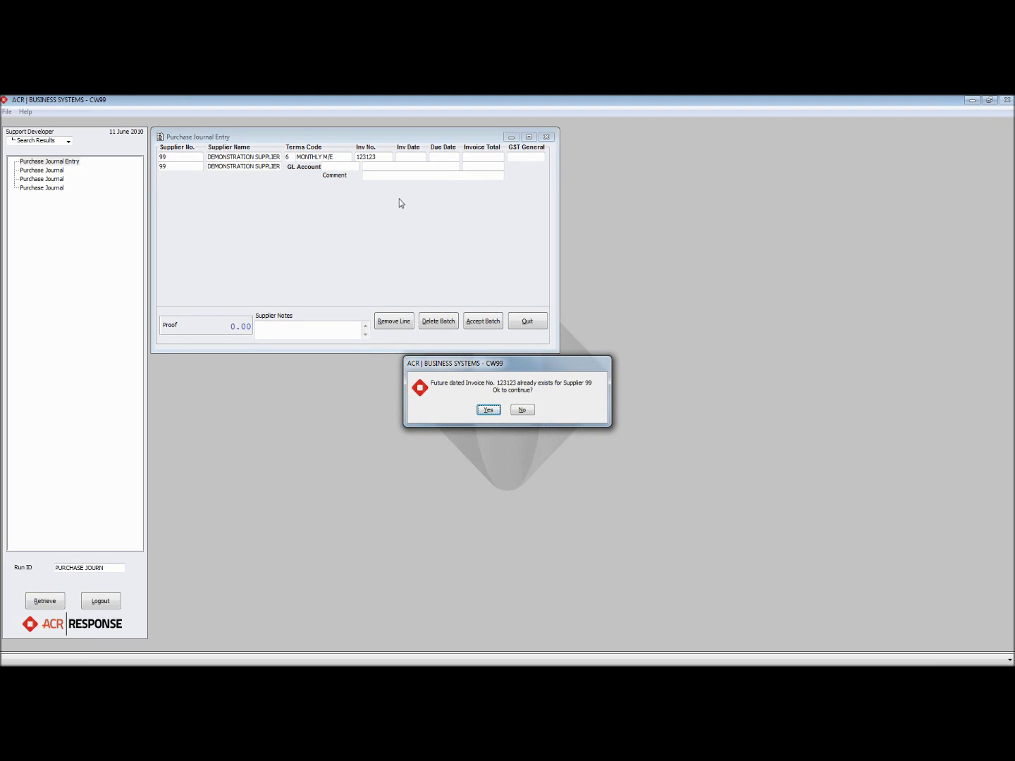
{"action": "left_click", "coordinate": [490, 410]}
{"action": "type", "text": "110610"}
{"action": "key", "text": "Tab"}
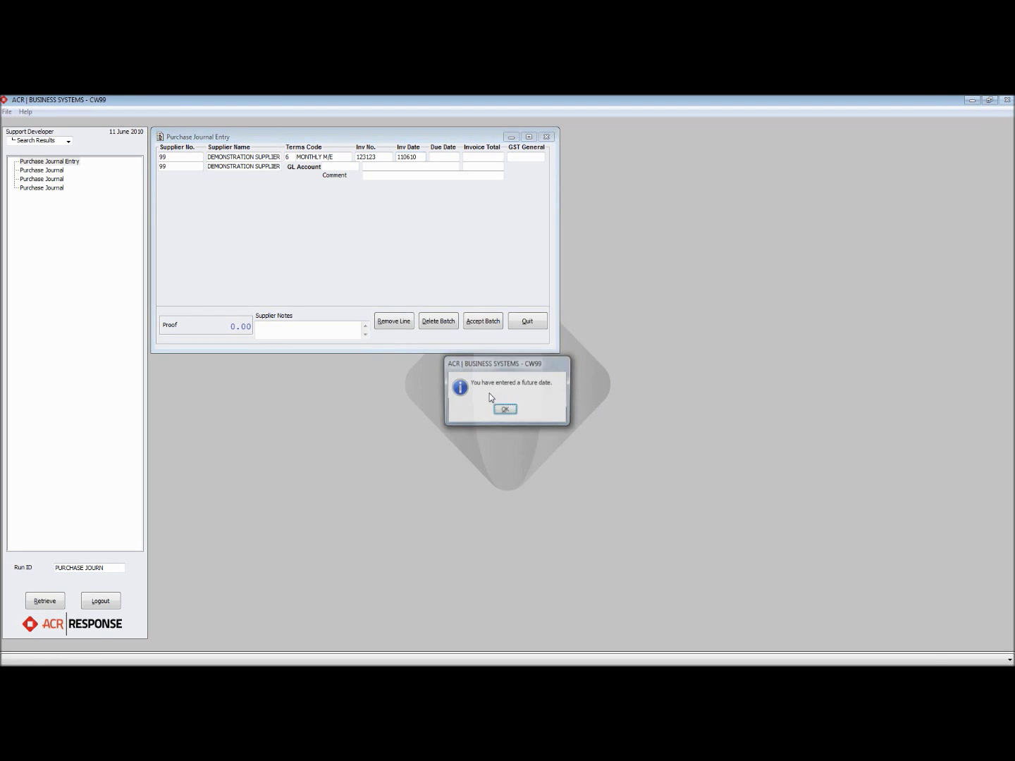
{"action": "key", "text": "Return"}
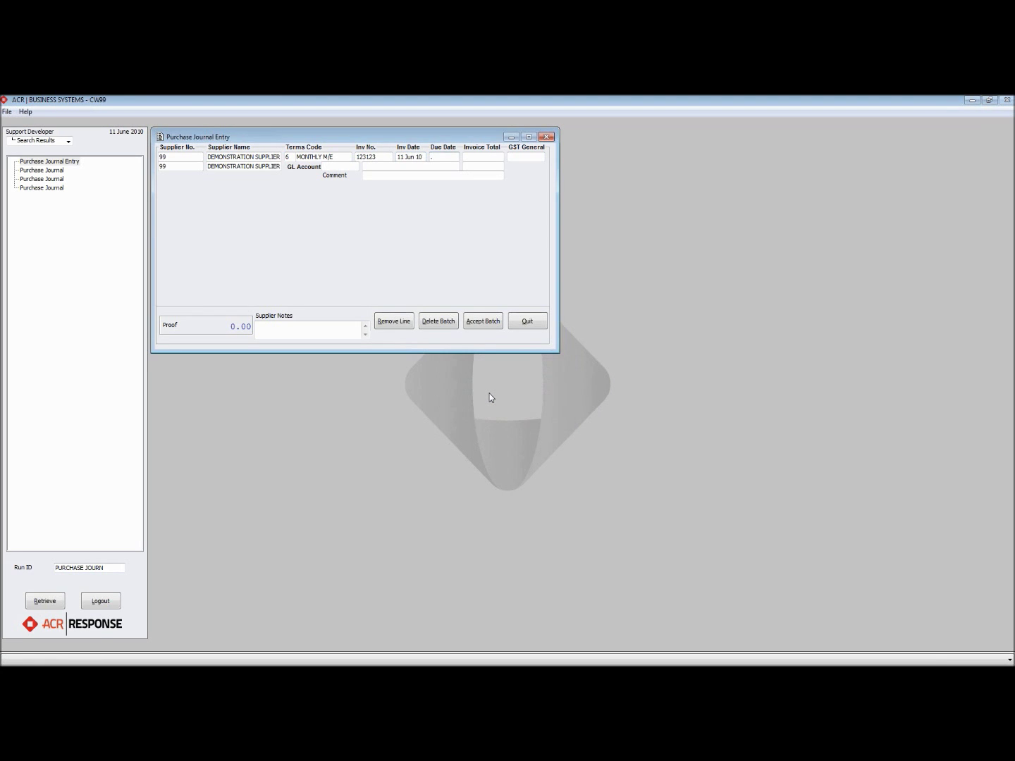
Step: Set the due date to 11 Jul 10 and open the adjustment note entry from the invoice total
{"action": "key", "text": "Tab"}
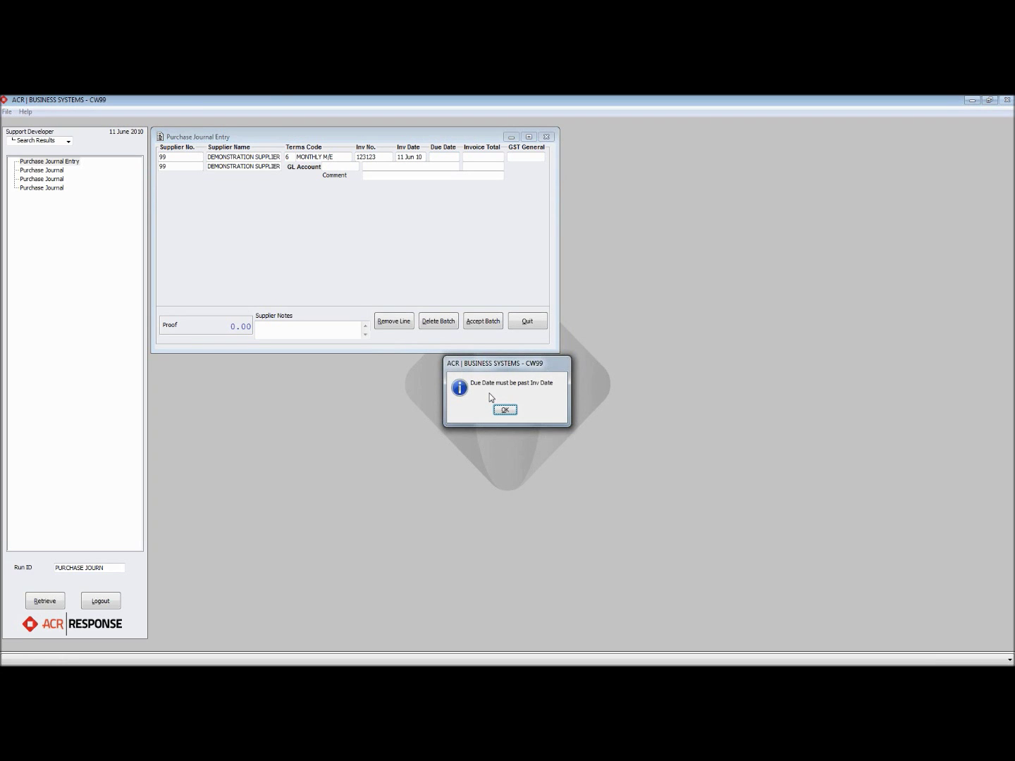
{"action": "key", "text": "Return"}
{"action": "type", "text": "110710"}
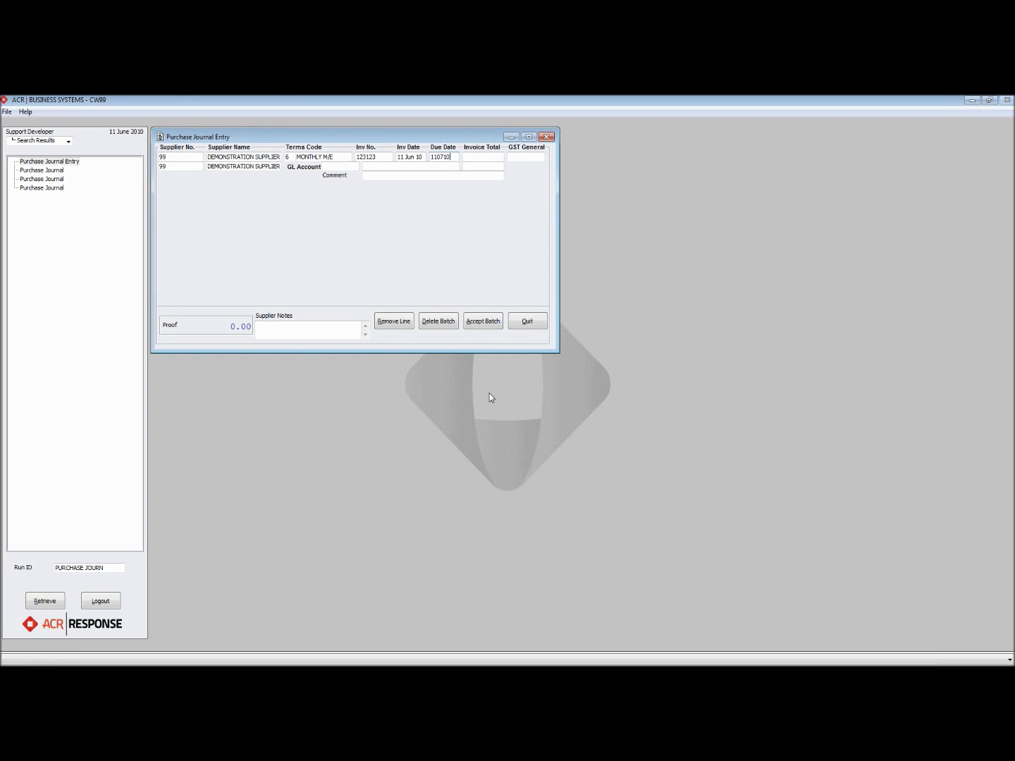
{"action": "key", "text": "Tab"}
{"action": "key", "text": "Return"}
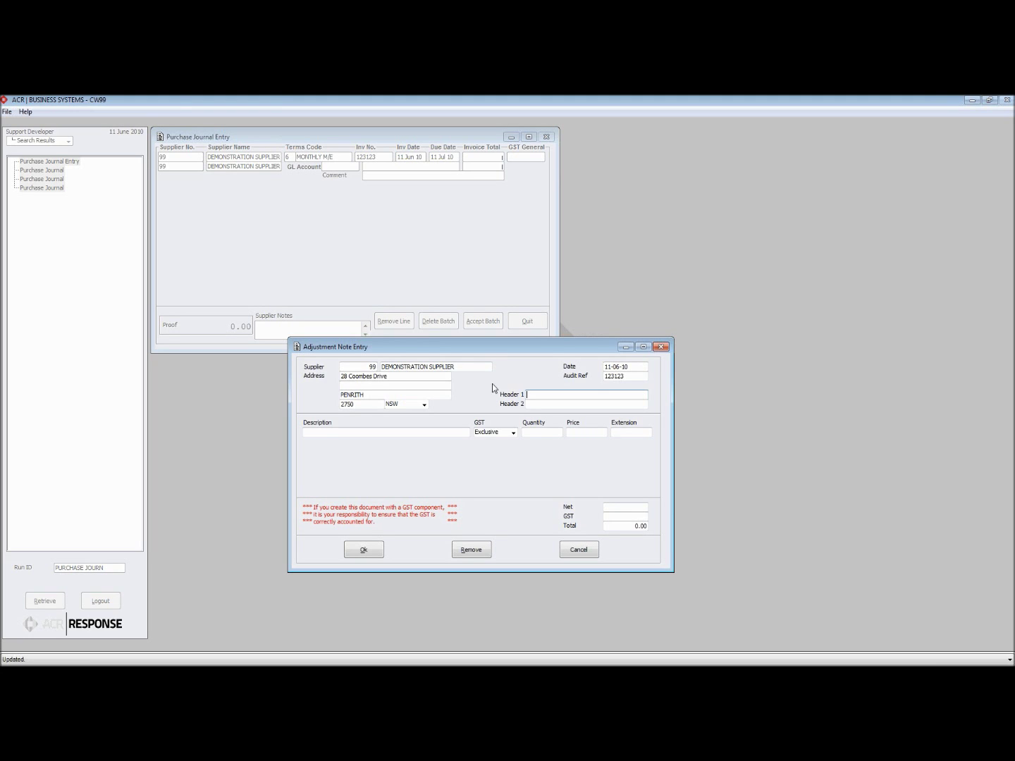
Step: Set the adjustment note's first header to ADJUSTMENT NOTE TEST and leave the second header blank
{"action": "left_click", "coordinate": [530, 395]}
{"action": "type", "text": "ADJUSTMENT NOTE TEST"}
{"action": "key", "text": "Tab"}
{"action": "key", "text": "Tab"}
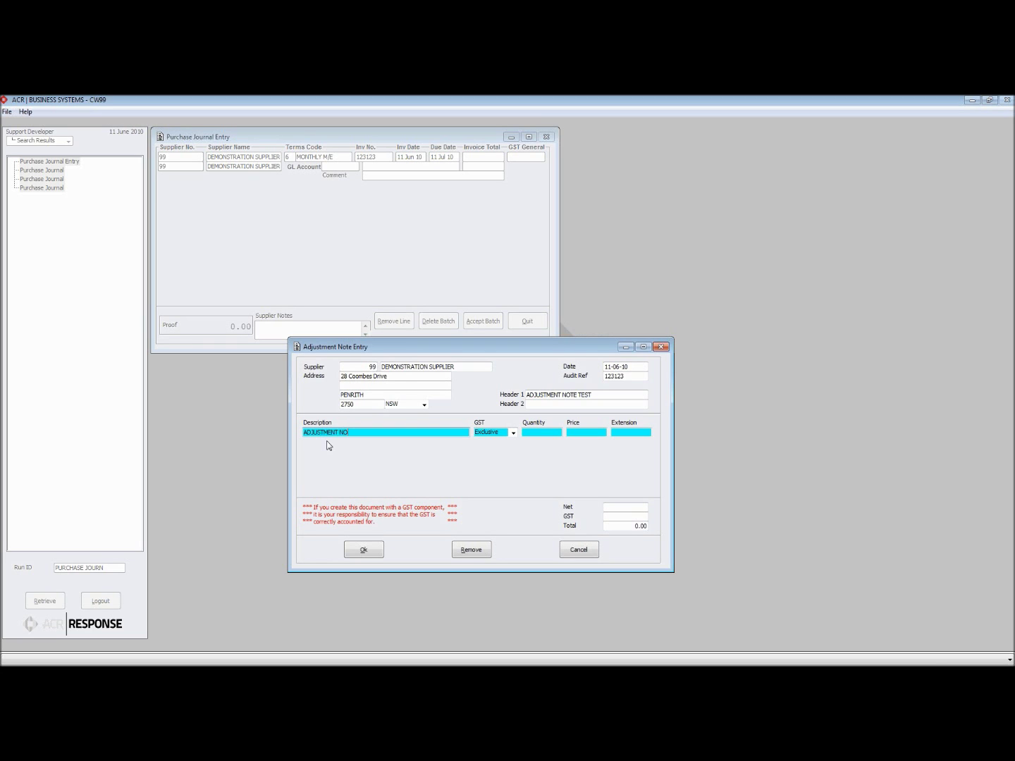
Step: Add a GST-exclusive line ADJUSTMENT NOTE with quantity 1 and price 20.00, save the note, and accept the proposed GST
{"action": "key", "text": "Tab"}
{"action": "key", "text": "alt+Down"}
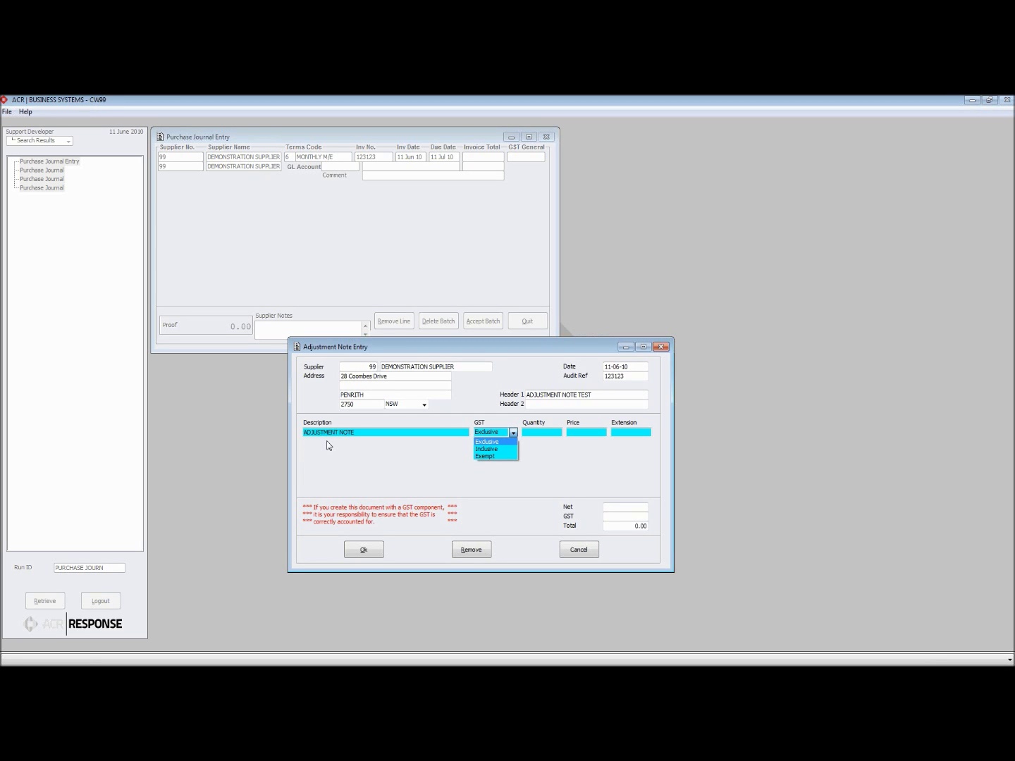
{"action": "key", "text": "Return"}
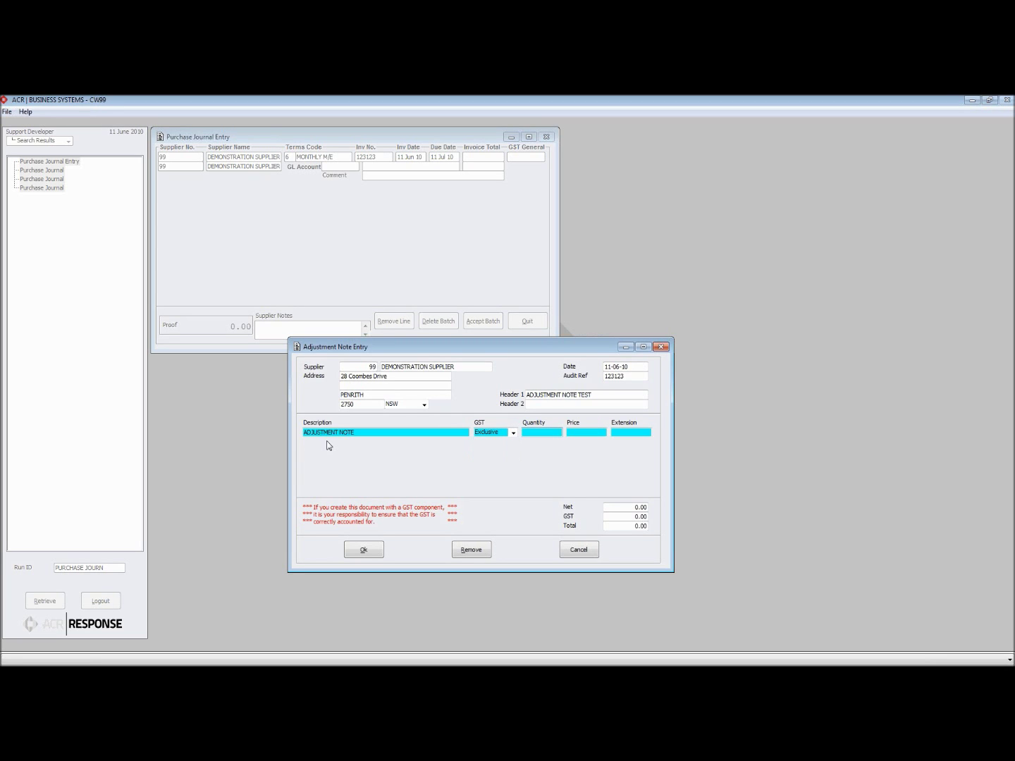
{"action": "key", "text": "Return"}
{"action": "key", "text": "Return"}
{"action": "key", "text": "Return"}
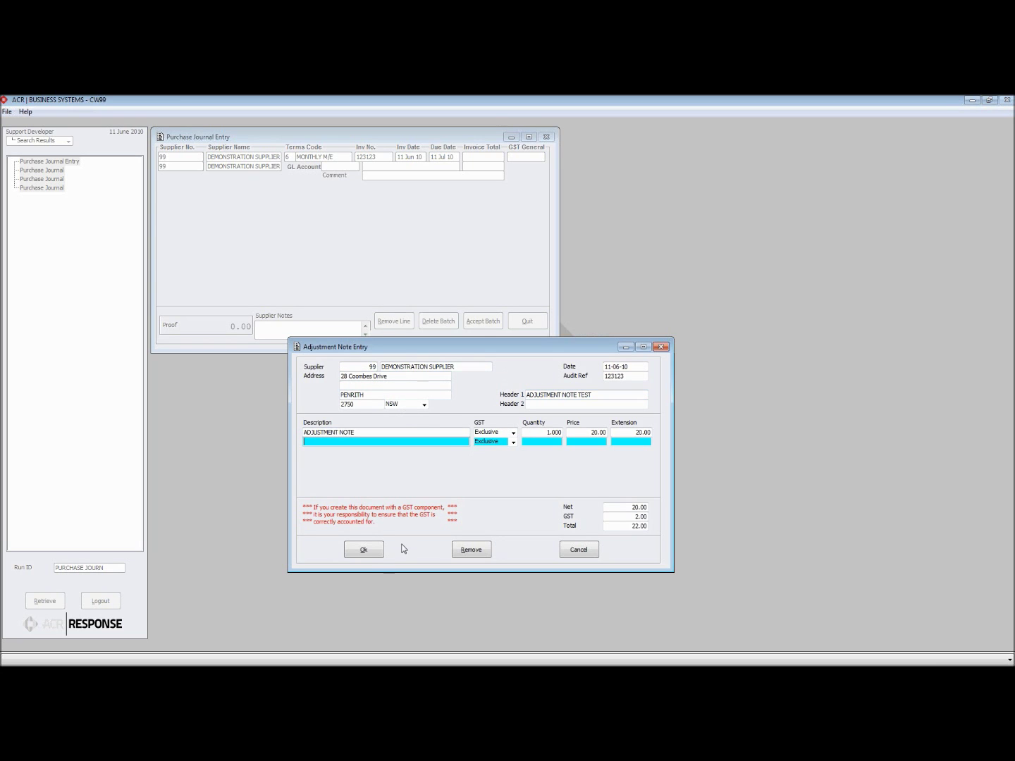
{"action": "left_click", "coordinate": [364, 551]}
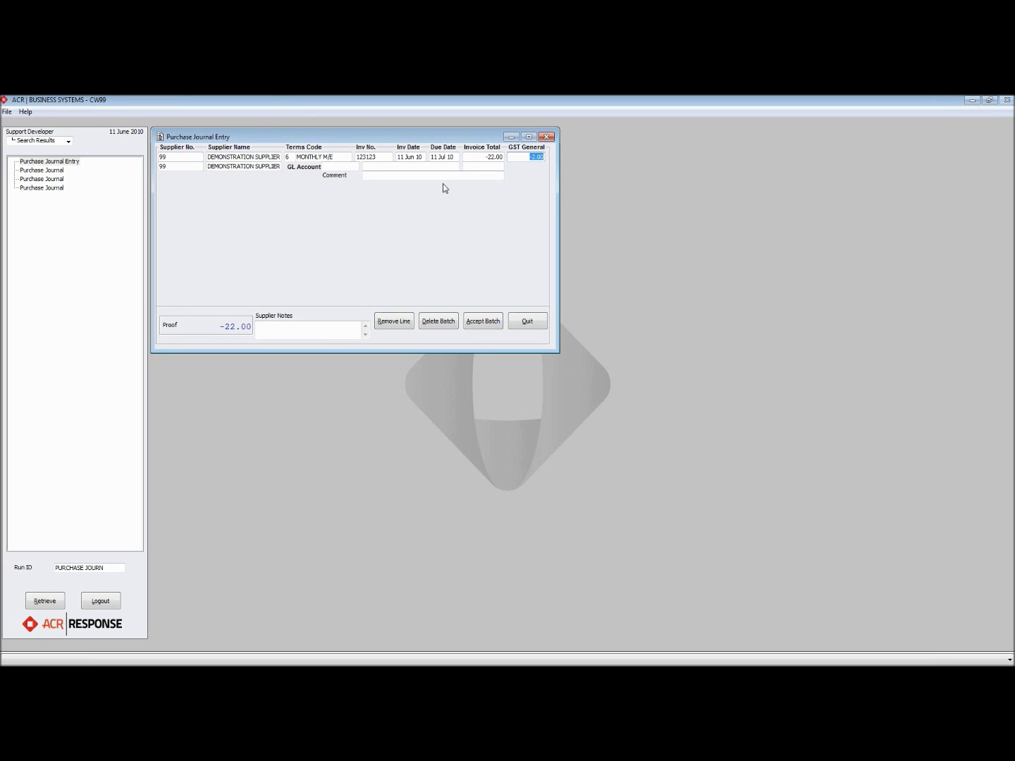
{"action": "key", "text": "Return"}
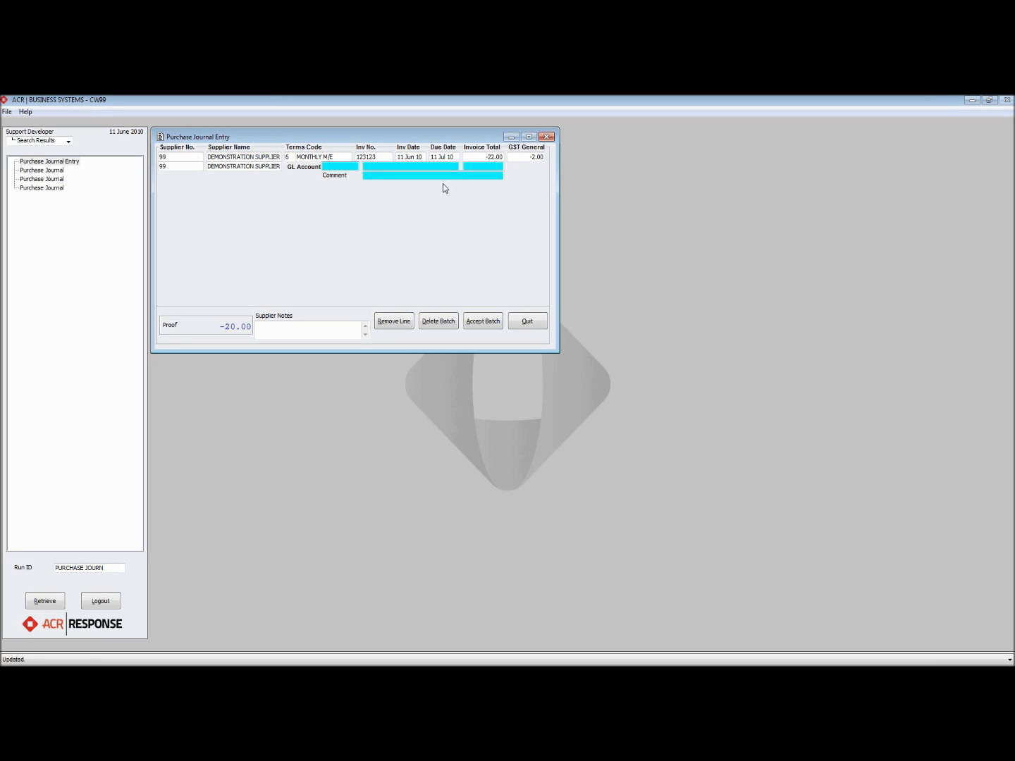
{"action": "type", "text": "?STOCK"}
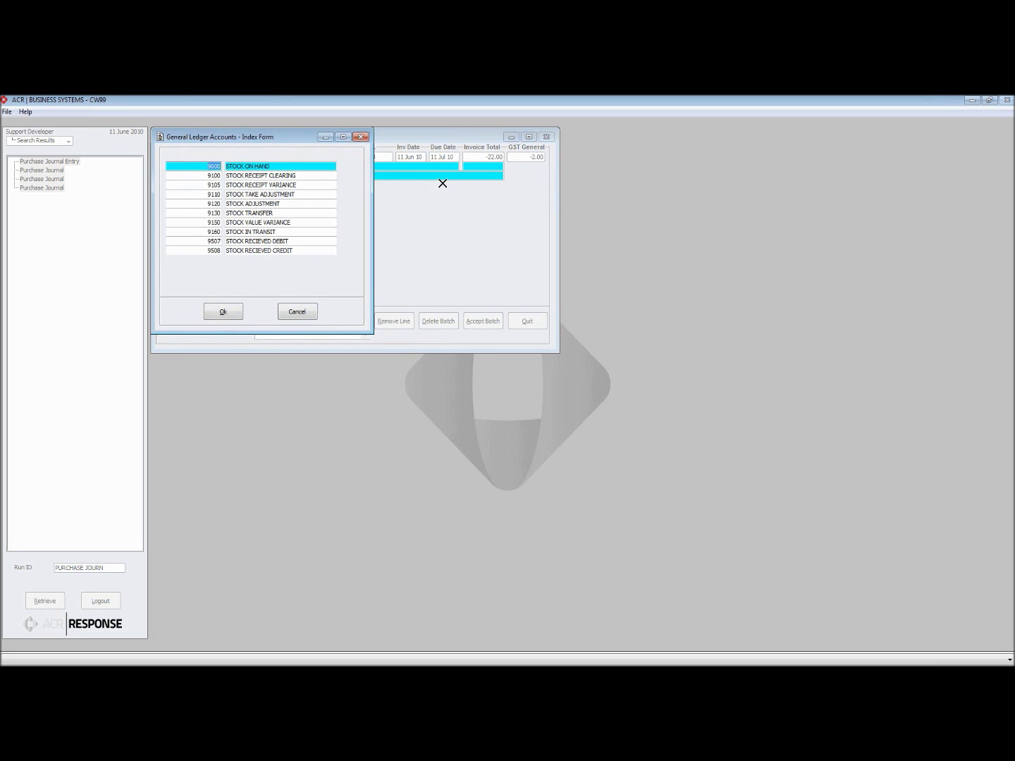
{"action": "key", "text": "Down"}
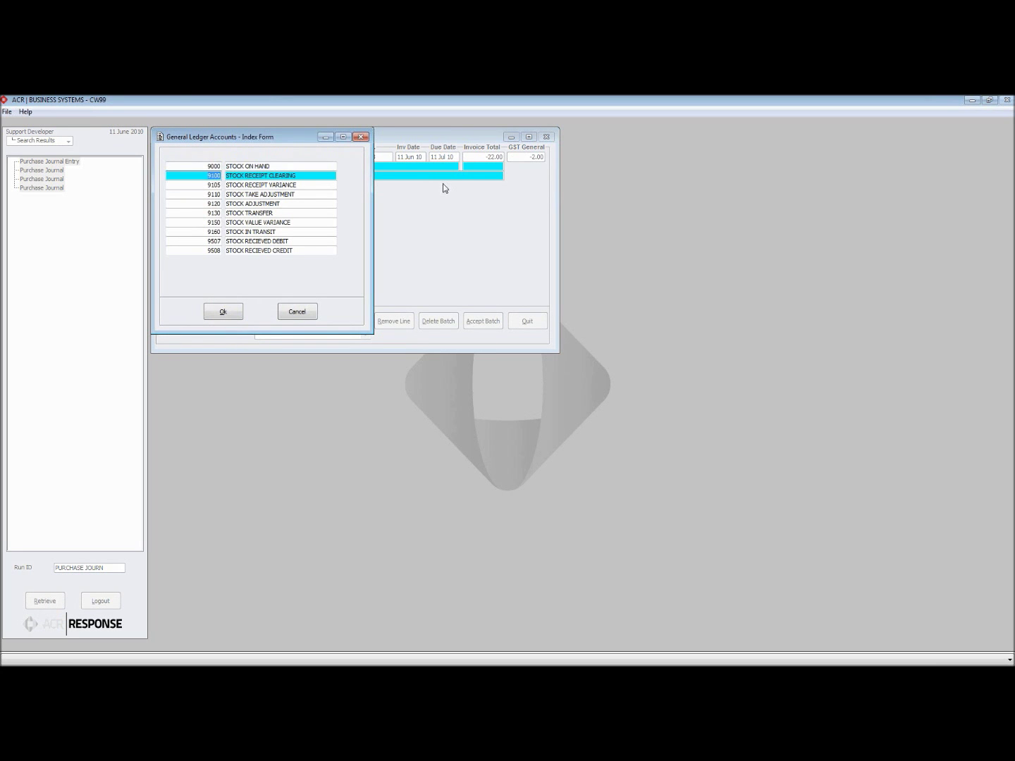
{"action": "key", "text": "Escape"}
{"action": "key", "text": "Return"}
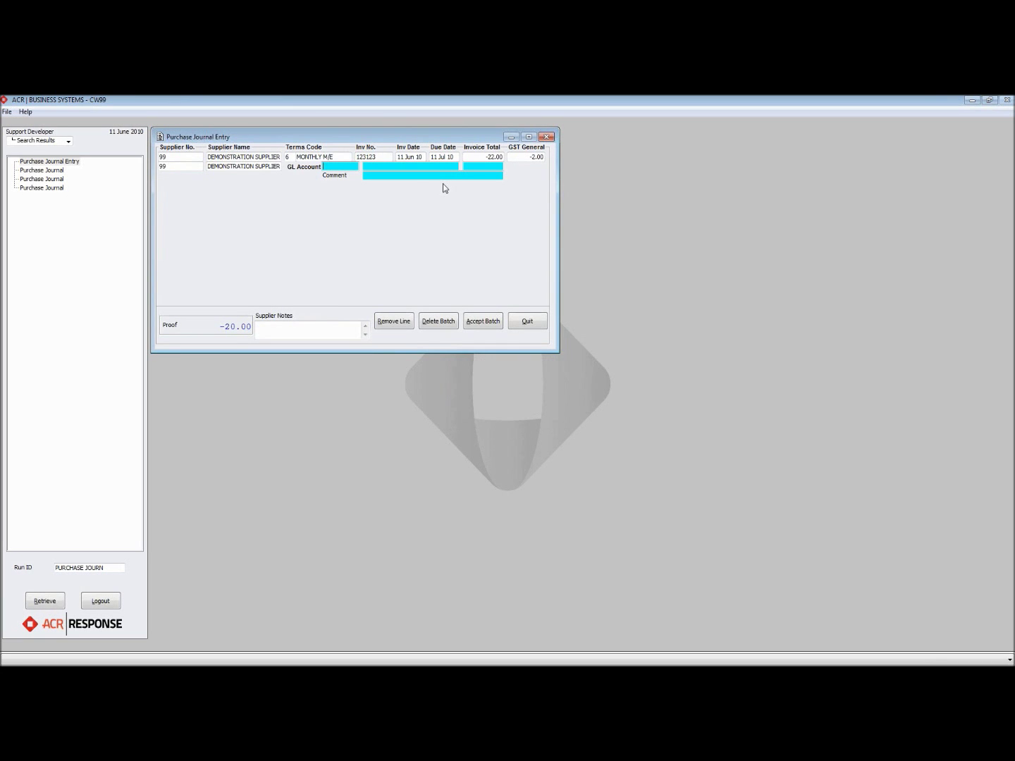
Step: Allocate the adjustment to general ledger account 9090 Purchases with the comment TEST FOR ADJUSTMENT NOTE, and finish the entry
{"action": "type", "text": "9900"}
{"action": "key", "text": "BackSpace"}
{"action": "key", "text": "BackSpace"}
{"action": "key", "text": "BackSpace"}
{"action": "key", "text": "BackSpace"}
{"action": "type", "text": "9090"}
{"action": "key", "text": "Return"}
{"action": "type", "text": "TEST FOR ADJUSTMENT NOTE"}
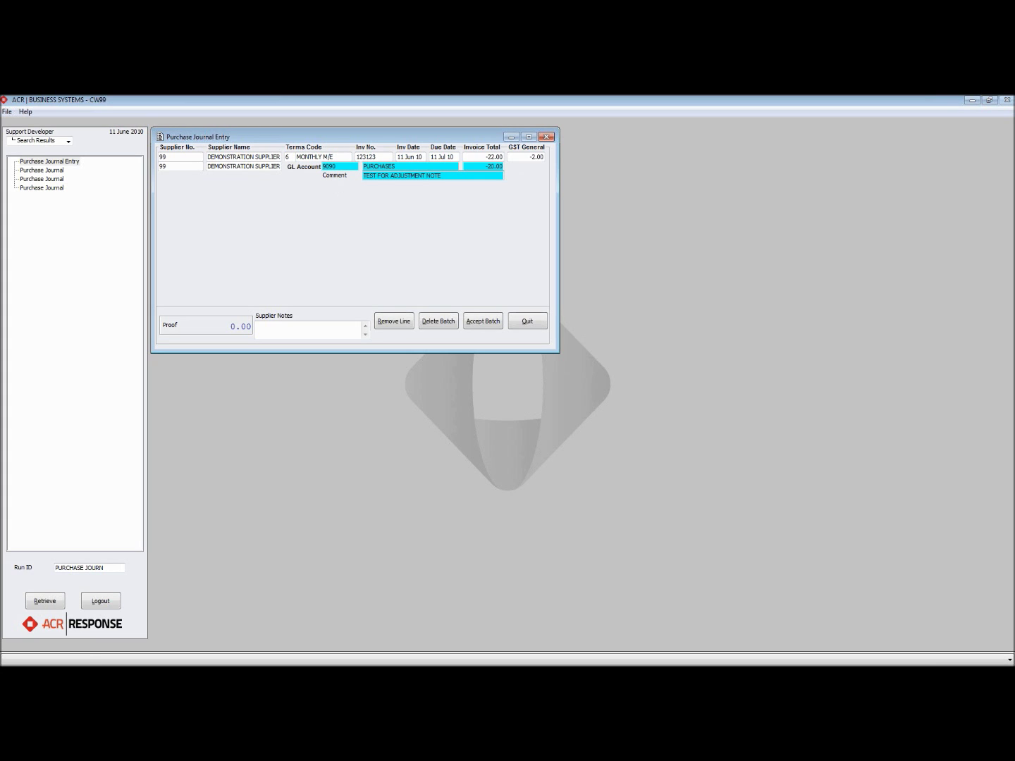
{"action": "key", "text": "Return"}
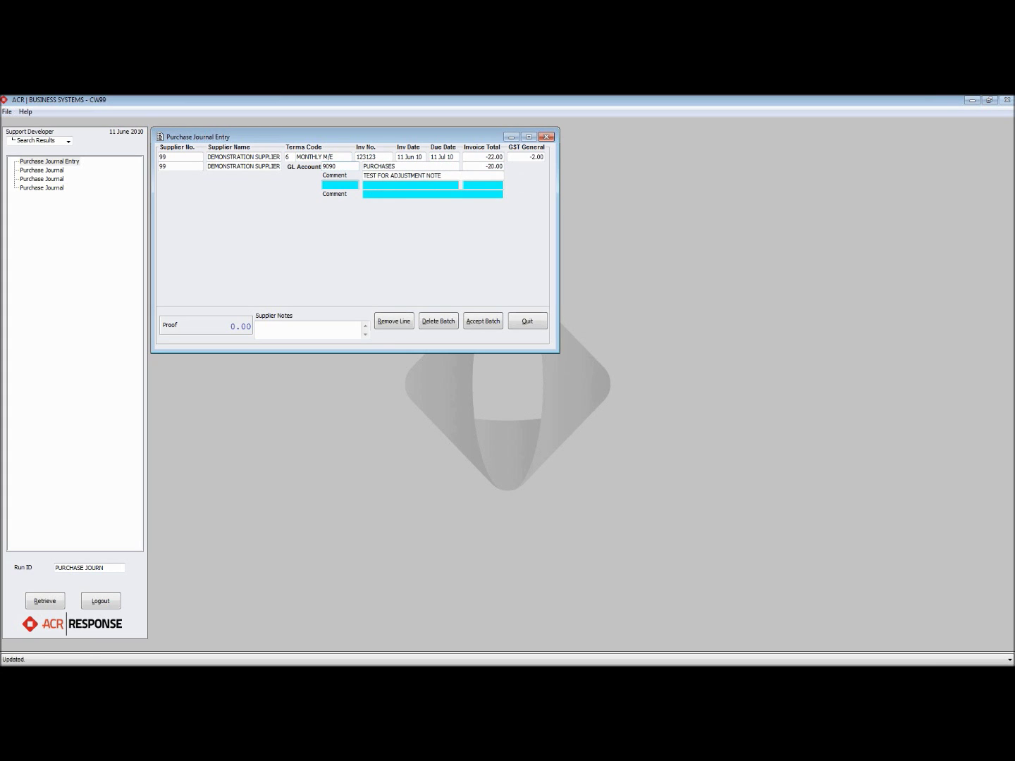
{"action": "key", "text": "Return"}
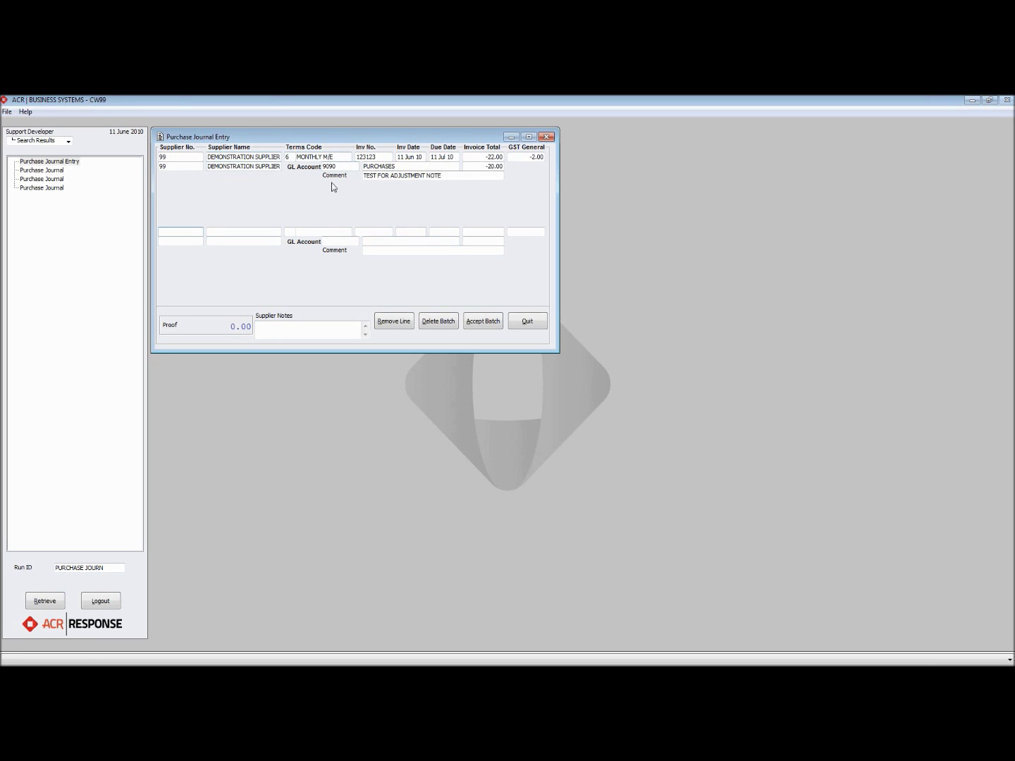
Step: Accept the purchase journal batch, confirm its total, and print the creditor adjustment note to the screen
{"action": "left_click", "coordinate": [485, 323]}
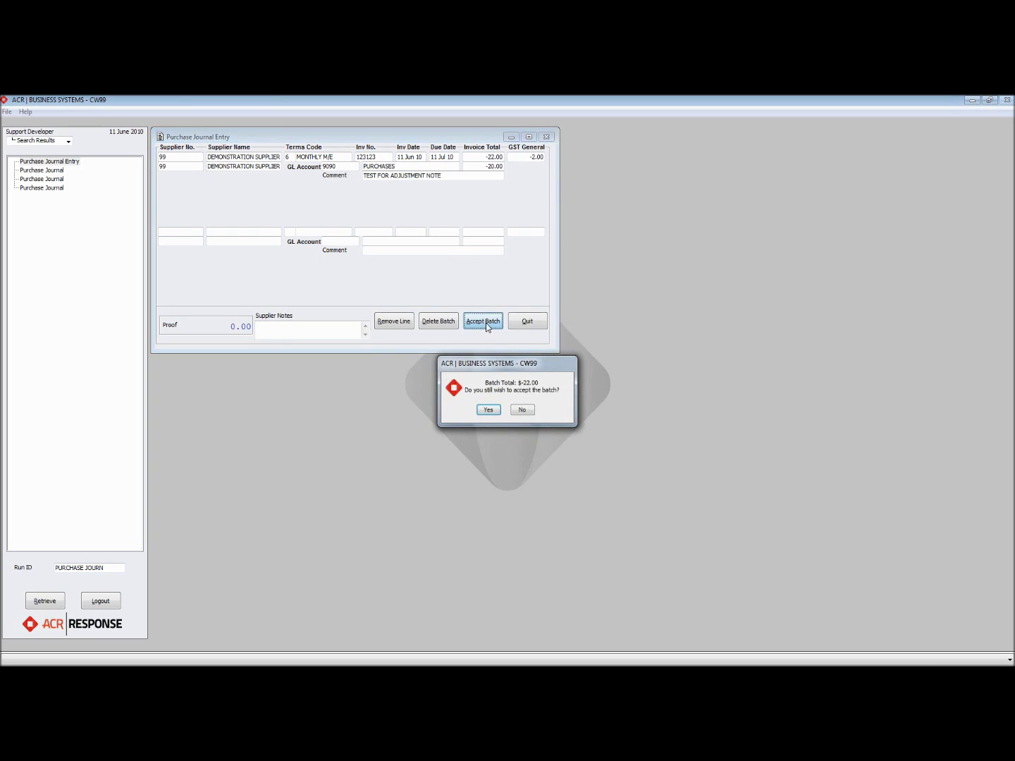
{"action": "left_click", "coordinate": [492, 414]}
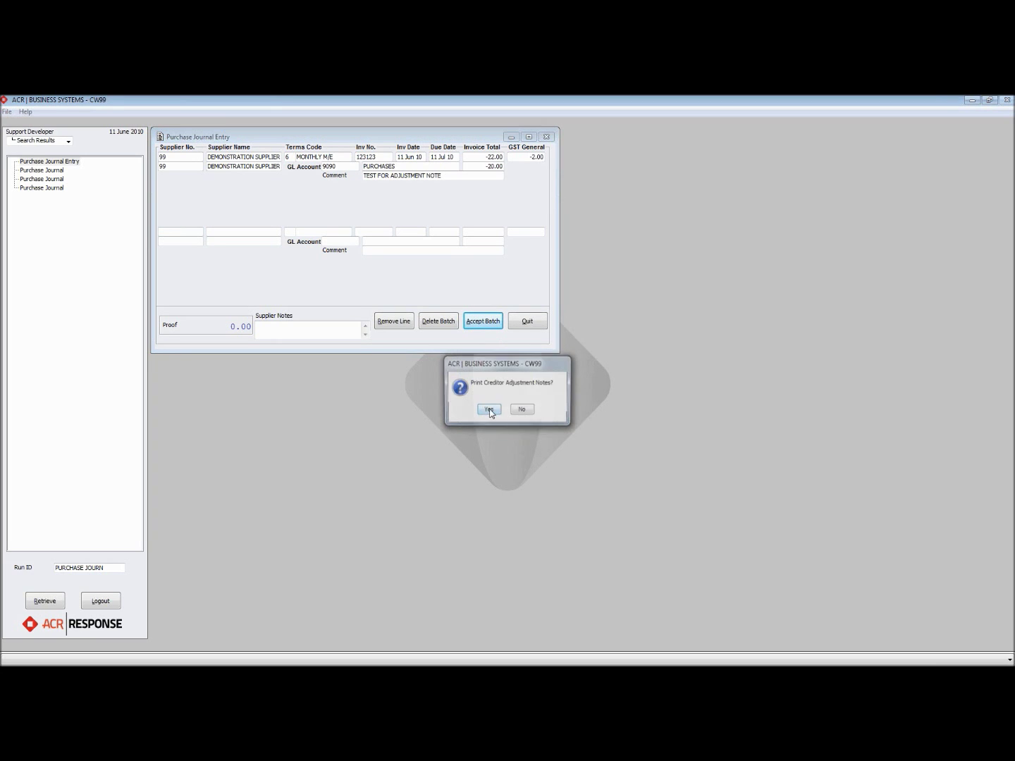
{"action": "left_click", "coordinate": [489, 410]}
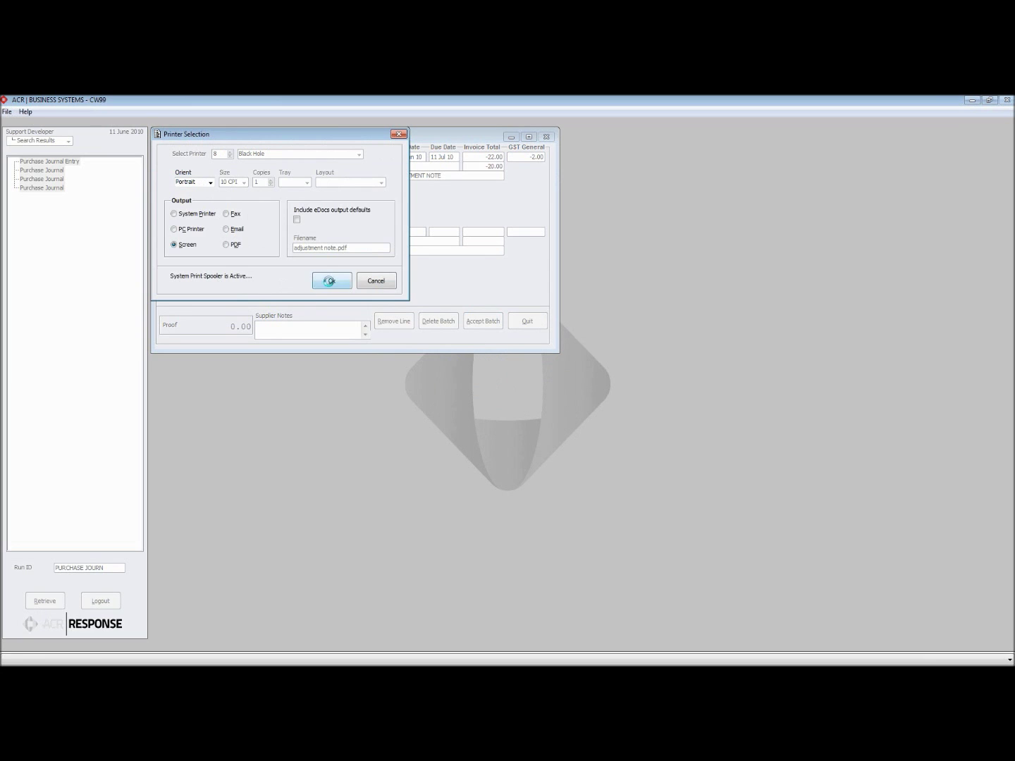
{"action": "left_click", "coordinate": [331, 281]}
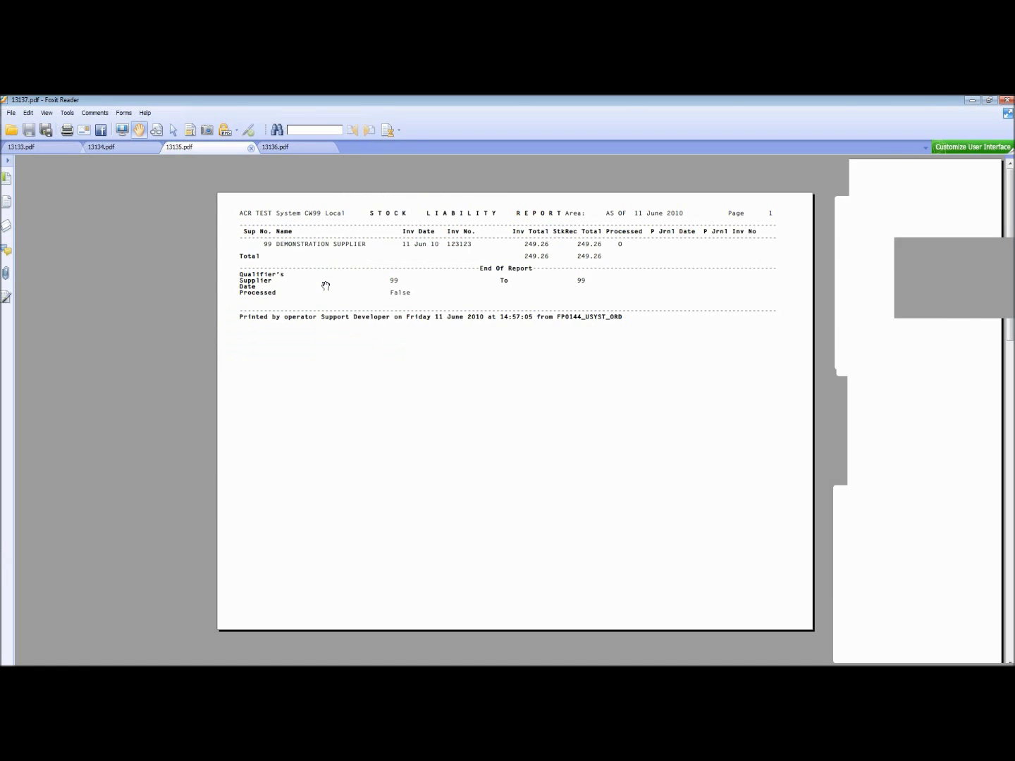
Step: Review the printed adjustment note, and close both the document viewer and the purchase journal form
{"action": "scroll", "coordinate": [326, 285], "scroll_direction": "down", "scroll_amount": 3}
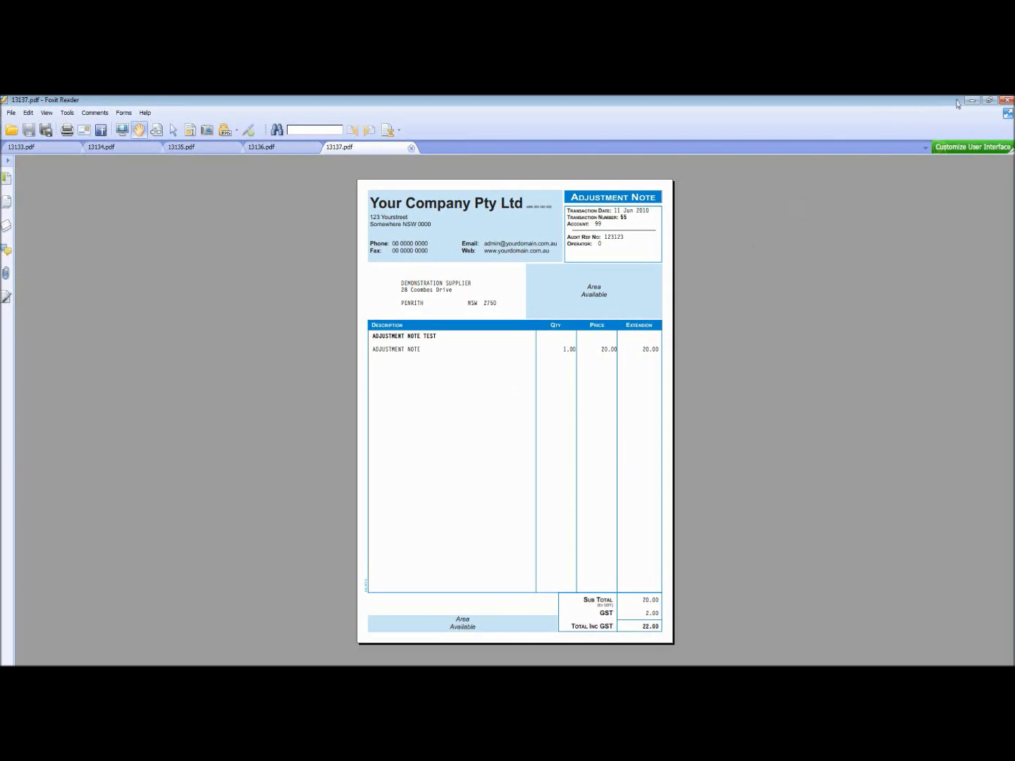
{"action": "left_click", "coordinate": [1008, 99]}
{"action": "left_click", "coordinate": [526, 324]}
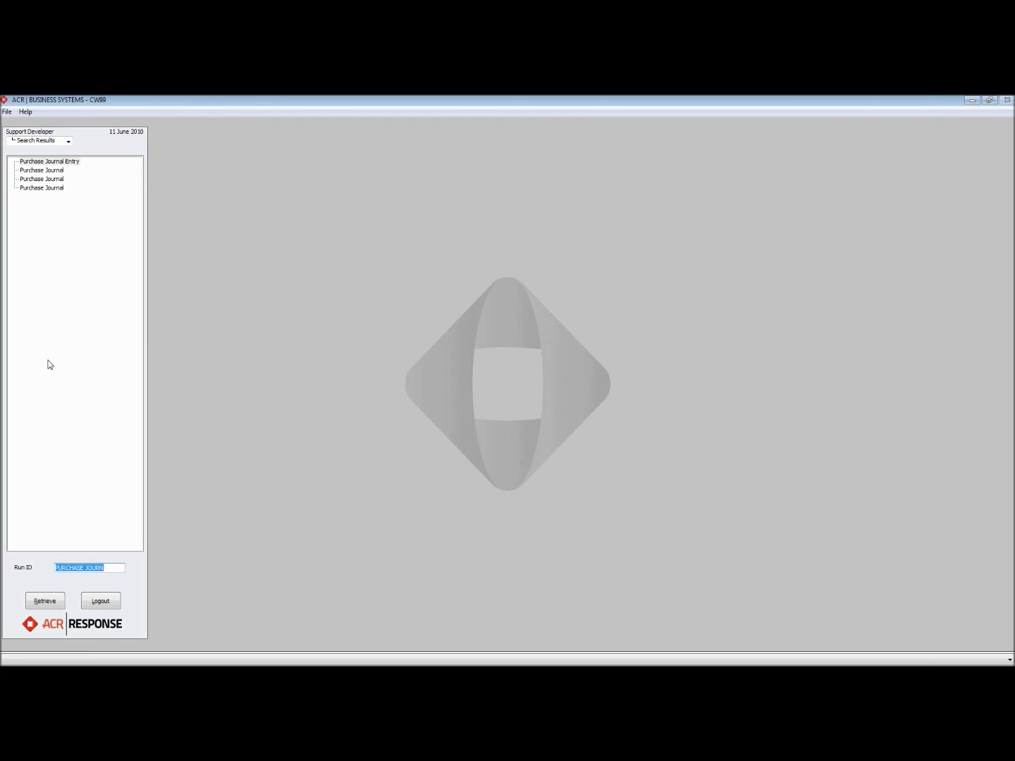
Step: Search the programs for STOCK REC and open Stock Receipt Maintenance
{"action": "type", "text": "STOCK EC"}
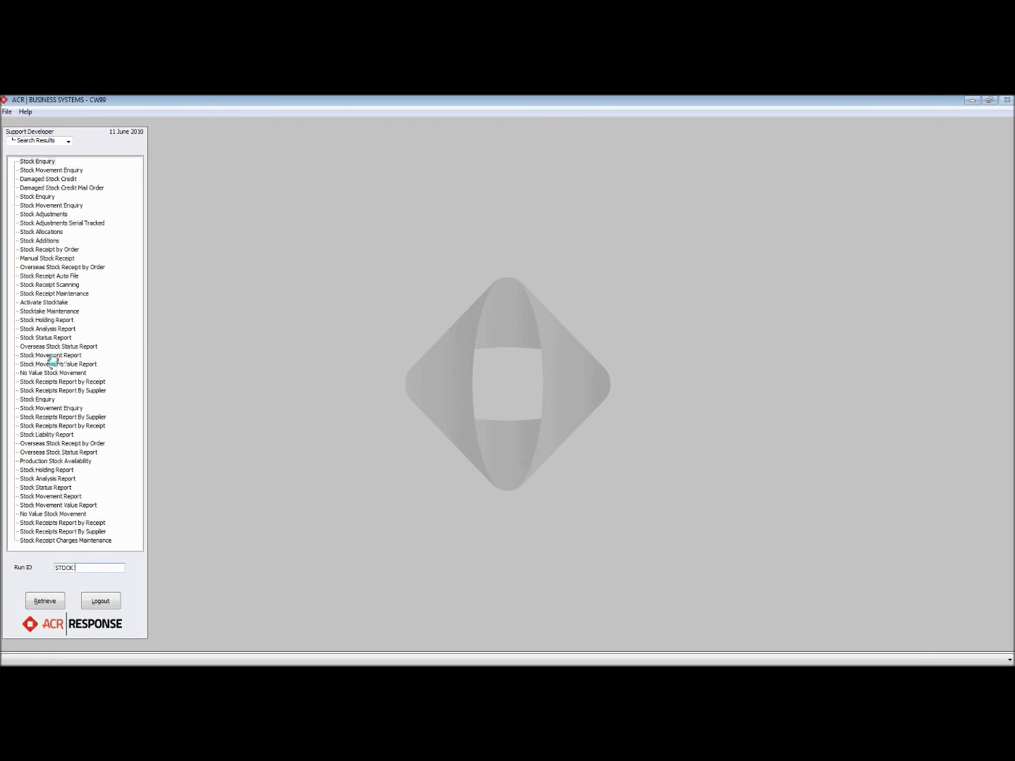
{"action": "key", "text": "BackSpace"}
{"action": "key", "text": "BackSpace"}
{"action": "type", "text": "REC"}
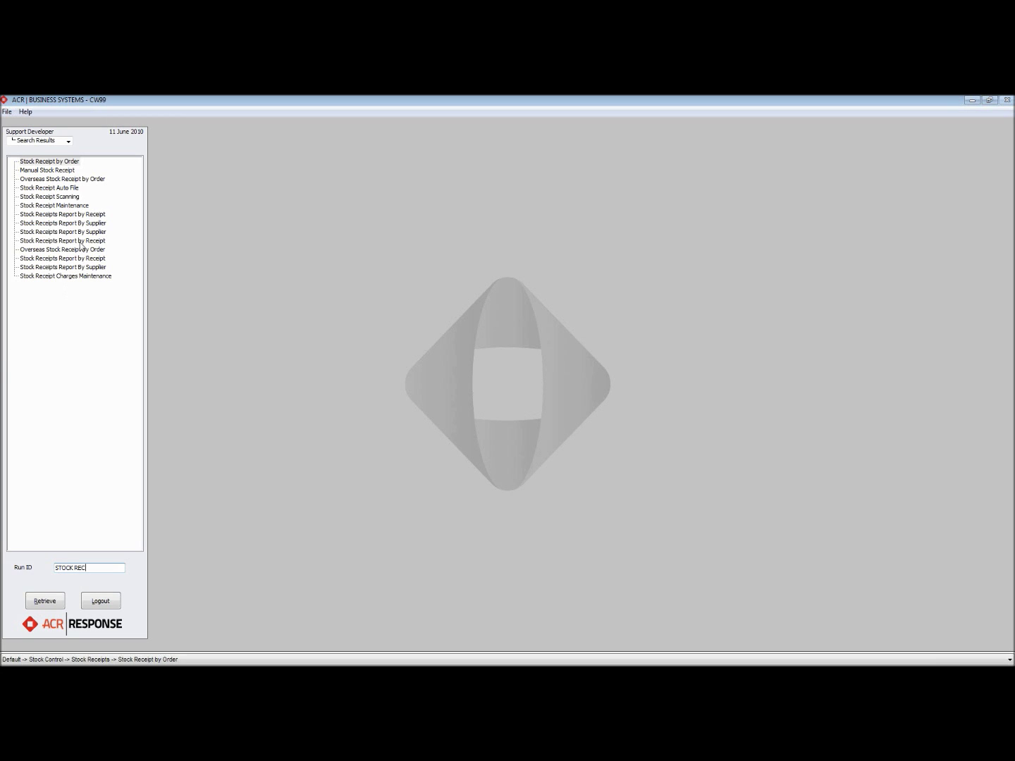
{"action": "left_click", "coordinate": [70, 206]}
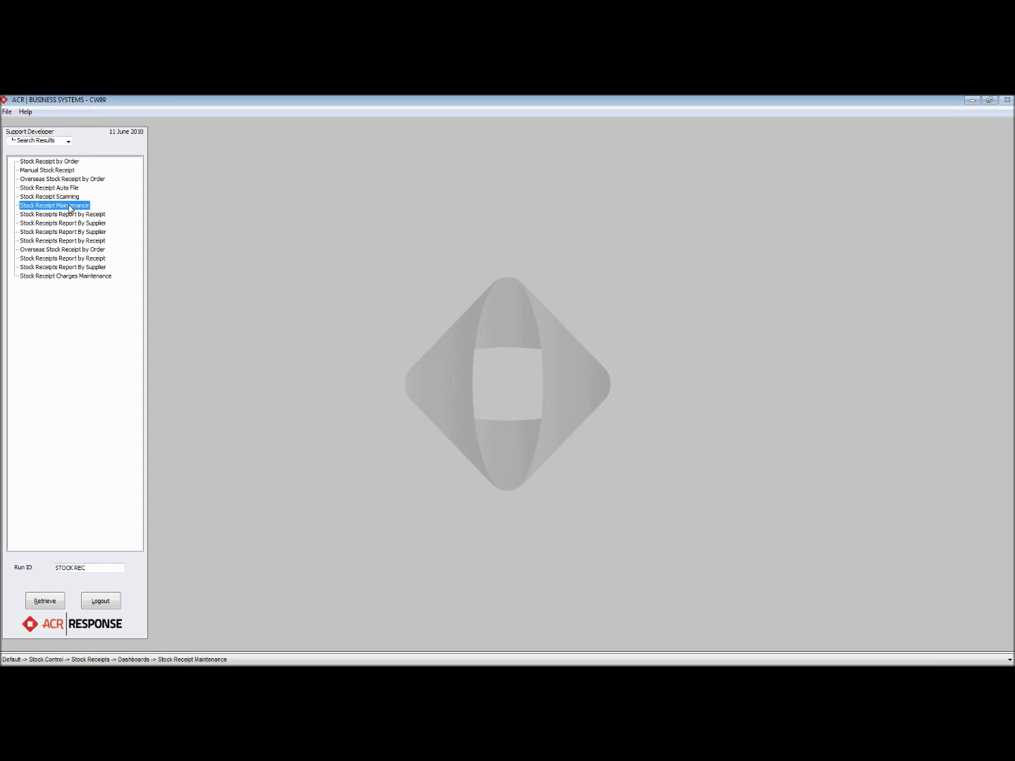
{"action": "double_click", "coordinate": [69, 205]}
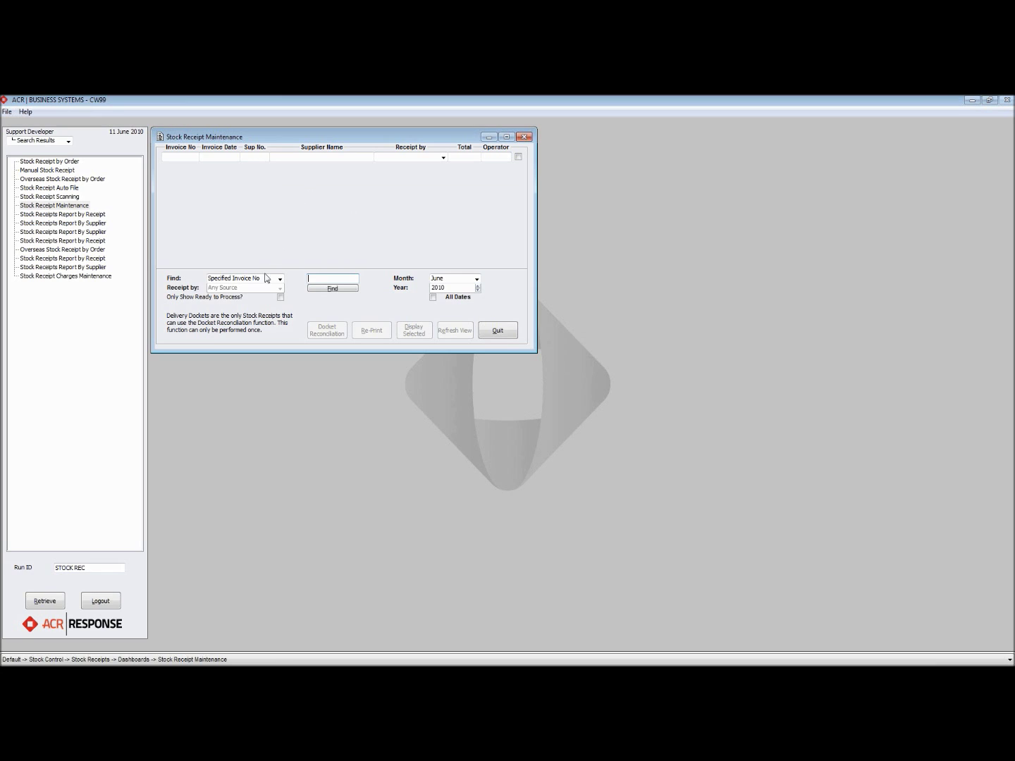
Step: Find all stock receipts received by Delivery Docket for June 2010, and narrow the search to those ready to process
{"action": "left_click", "coordinate": [267, 279]}
{"action": "left_click", "coordinate": [258, 294]}
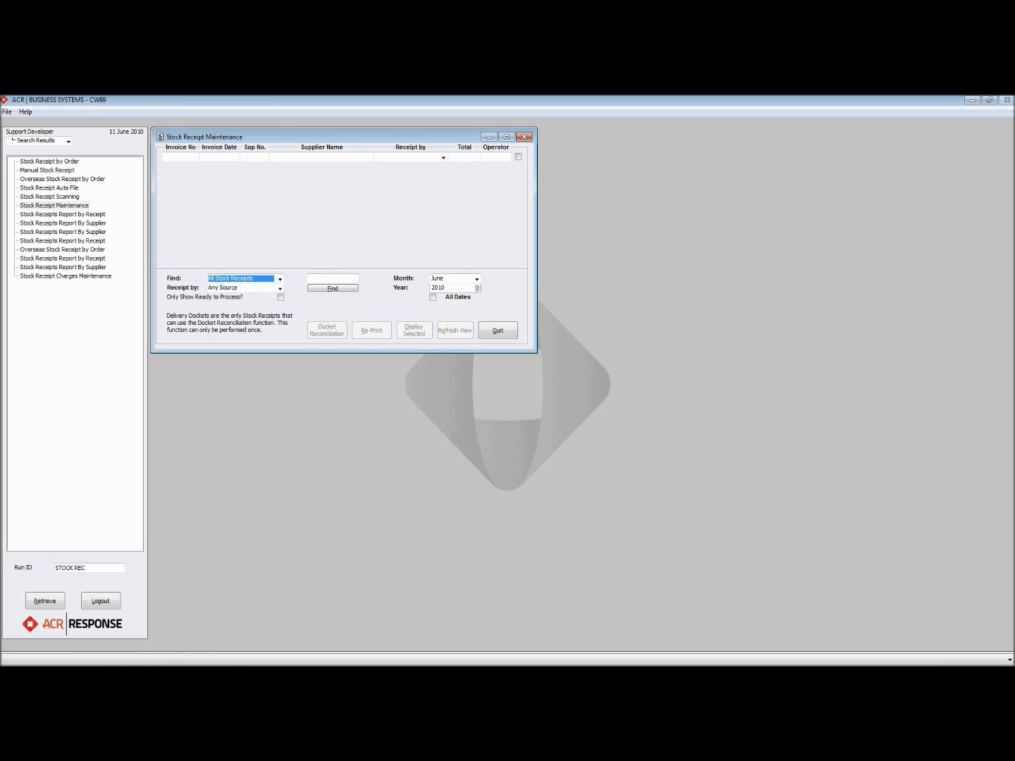
{"action": "left_click", "coordinate": [273, 289]}
{"action": "left_click", "coordinate": [263, 309]}
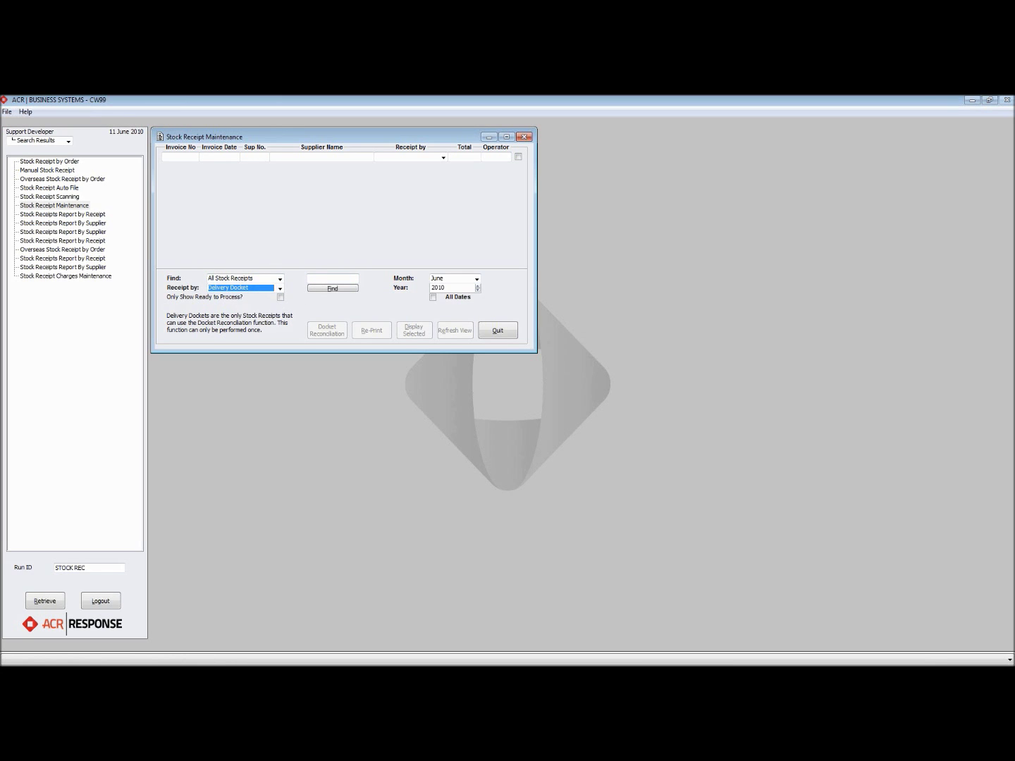
{"action": "left_click", "coordinate": [337, 290]}
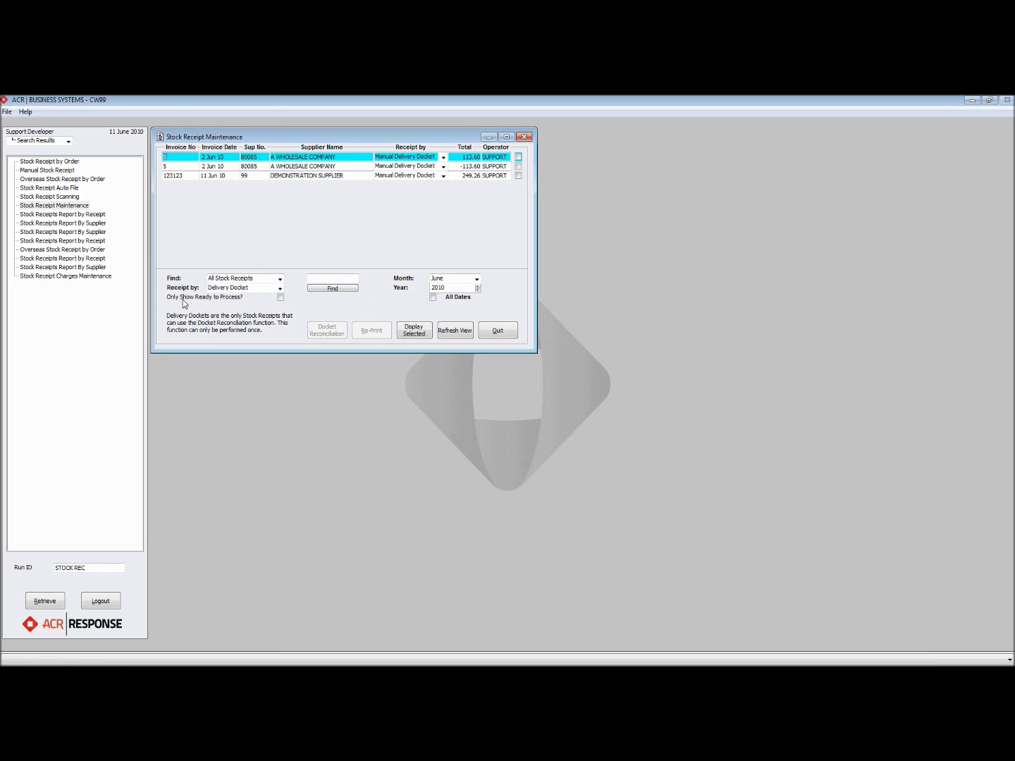
{"action": "left_click", "coordinate": [281, 298]}
{"action": "left_click", "coordinate": [341, 289]}
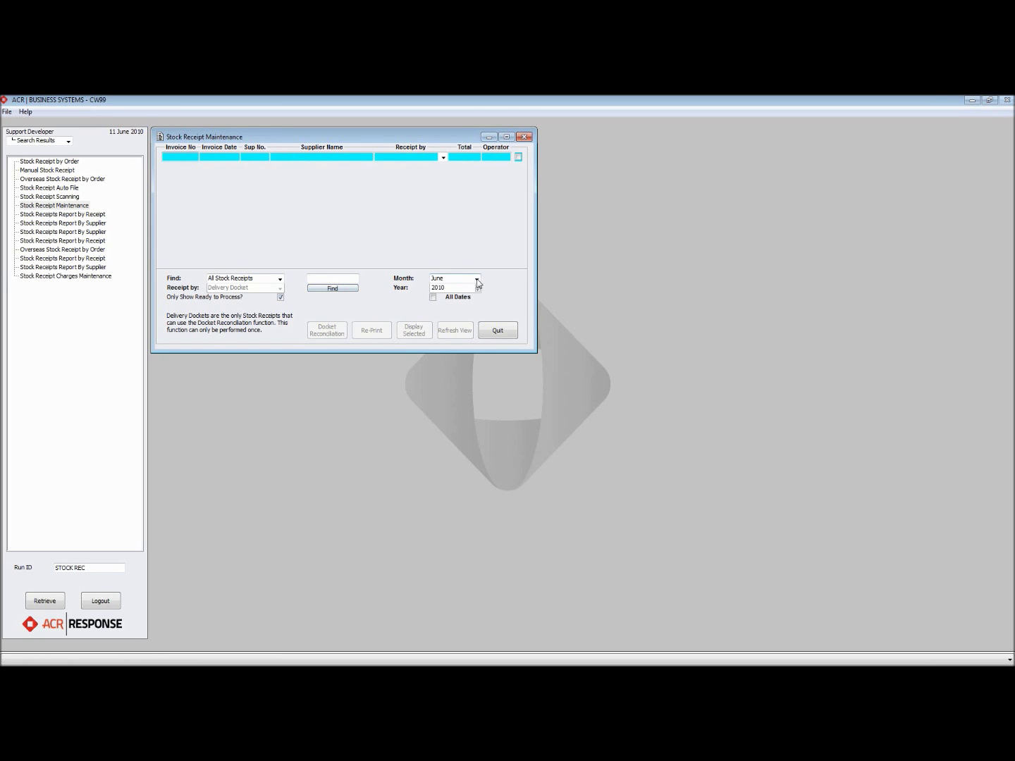
Step: Find the ready-to-process stock receipts for May 2010, and repeat the search for April 2010
{"action": "left_click", "coordinate": [477, 279]}
{"action": "left_click", "coordinate": [477, 289]}
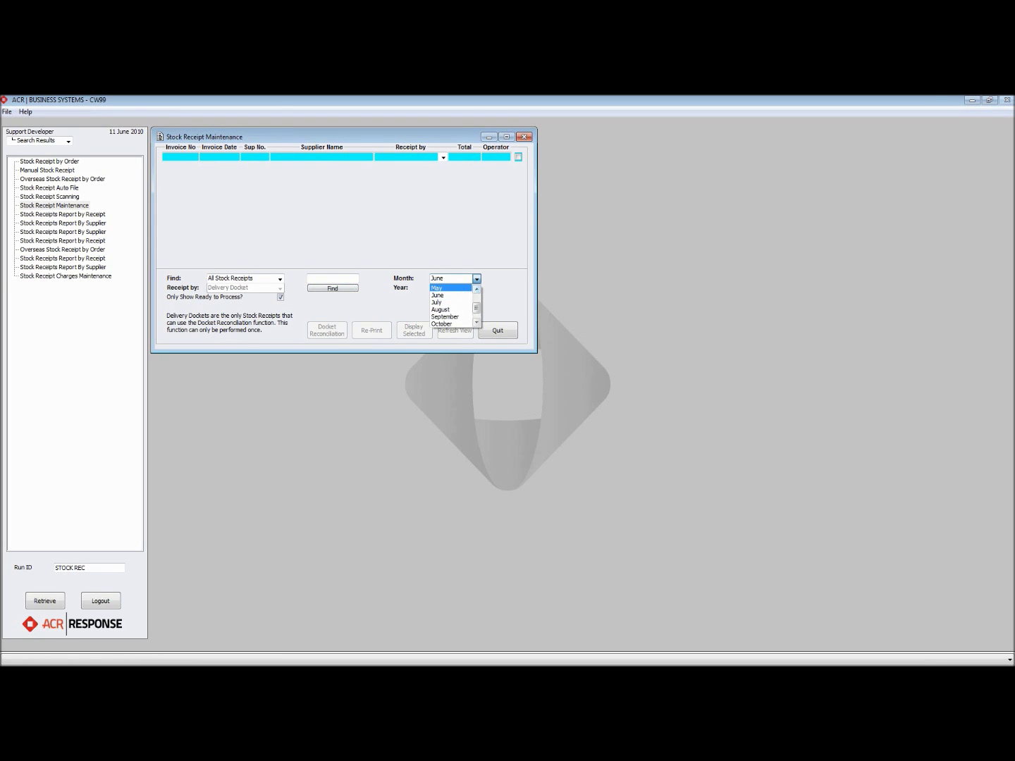
{"action": "left_click", "coordinate": [440, 288]}
{"action": "left_click", "coordinate": [317, 288]}
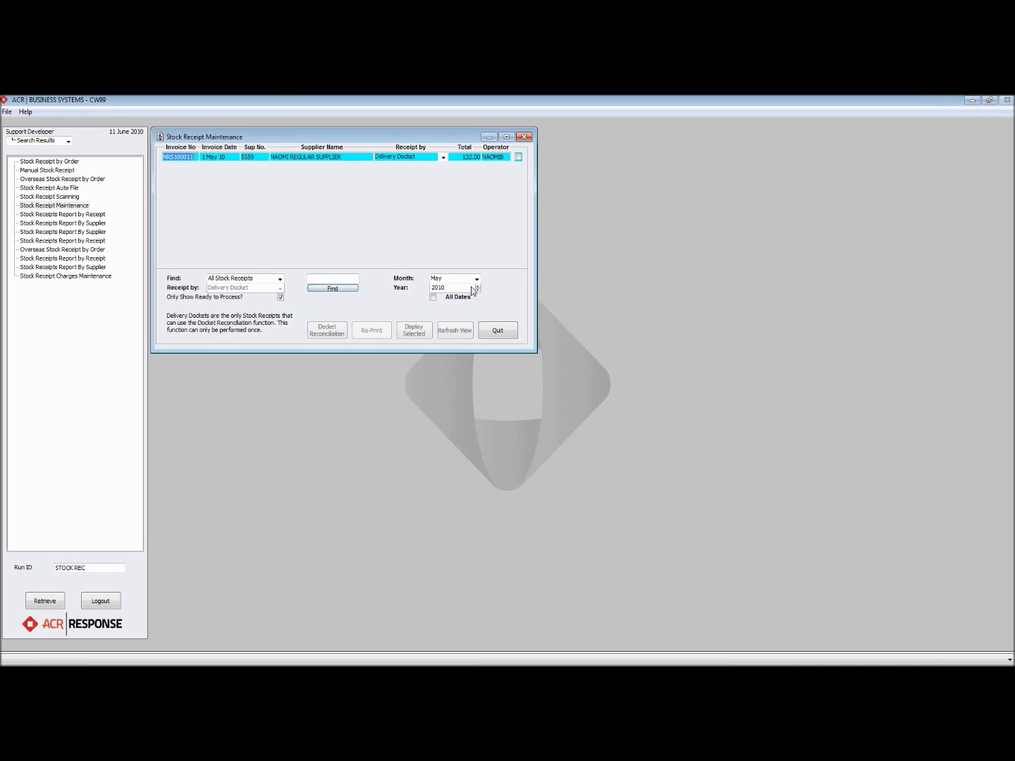
{"action": "left_click", "coordinate": [477, 279]}
{"action": "left_click", "coordinate": [477, 288]}
{"action": "left_click", "coordinate": [441, 288]}
{"action": "left_click", "coordinate": [334, 289]}
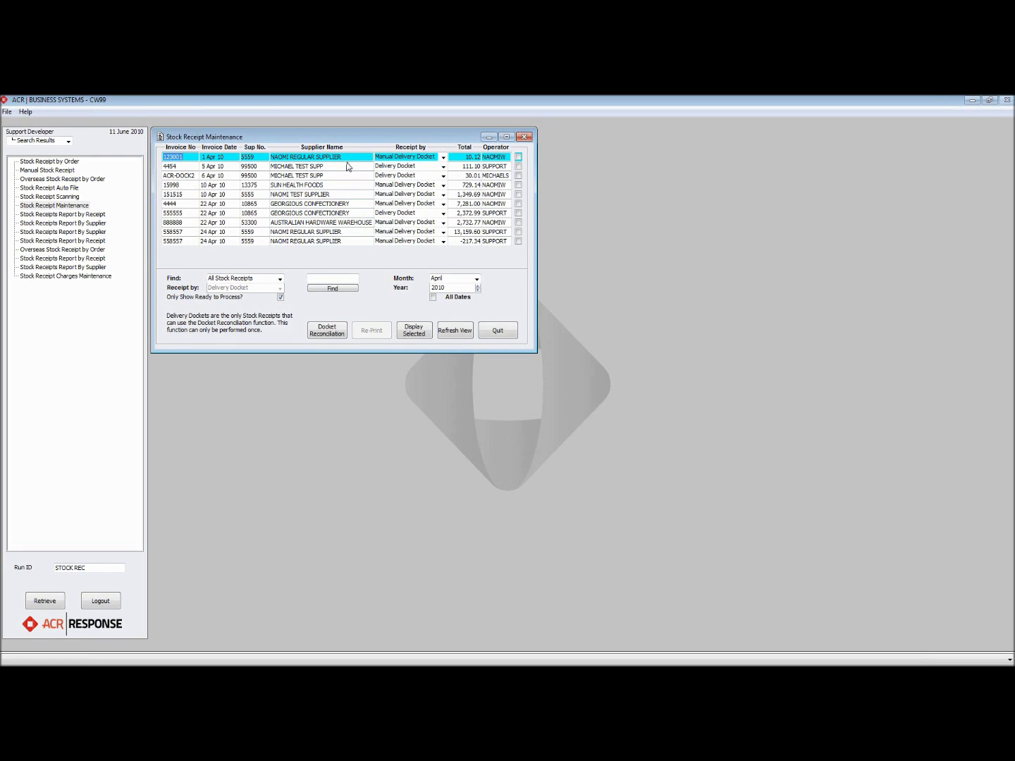
Step: Find all April 2010 Delivery Docket receipts, including those not ready to process, and check which ones allow docket reconciliation
{"action": "left_click", "coordinate": [279, 298]}
{"action": "left_click", "coordinate": [349, 288]}
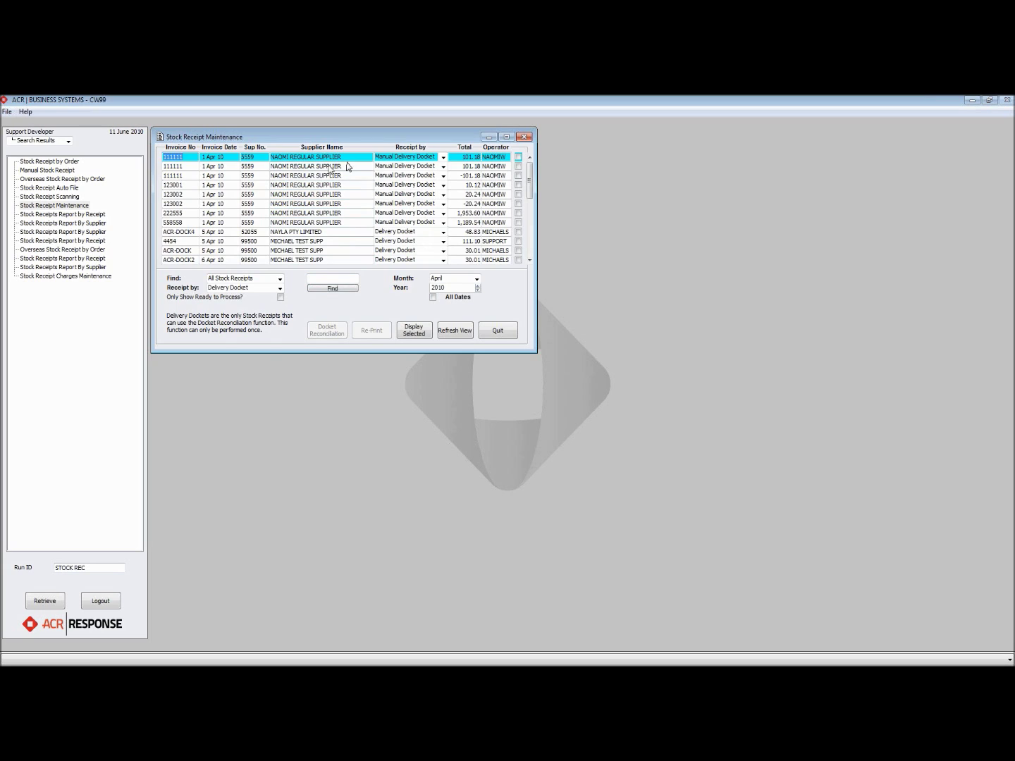
{"action": "left_click", "coordinate": [348, 166]}
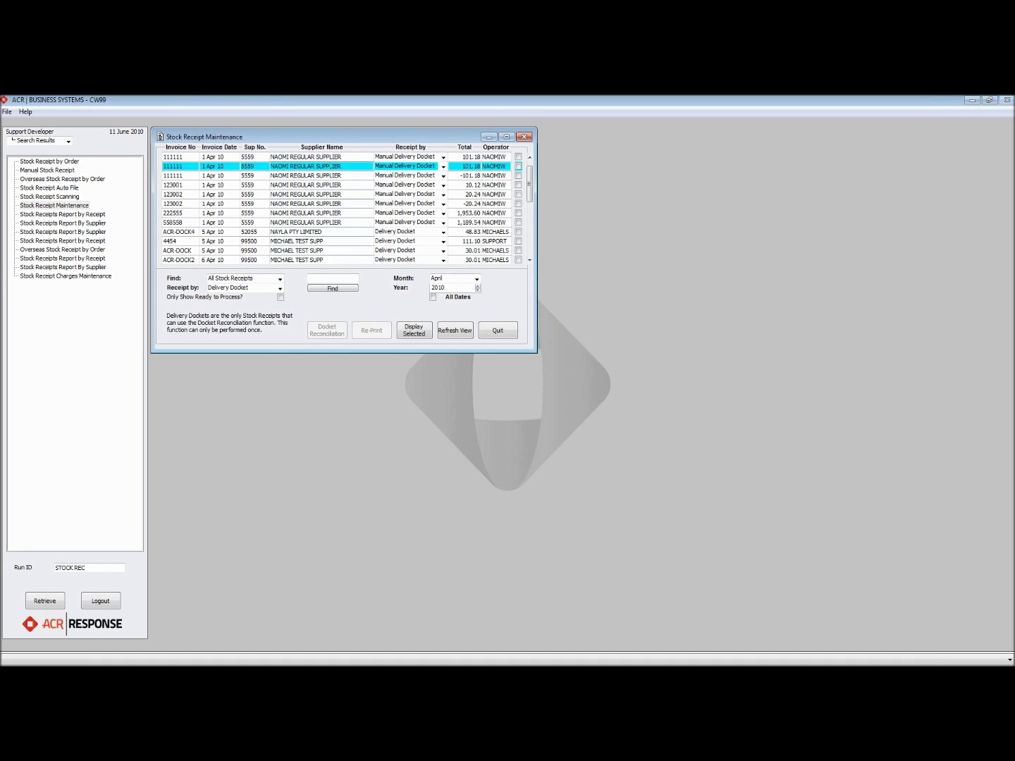
{"action": "left_click", "coordinate": [344, 176]}
{"action": "left_click", "coordinate": [344, 186]}
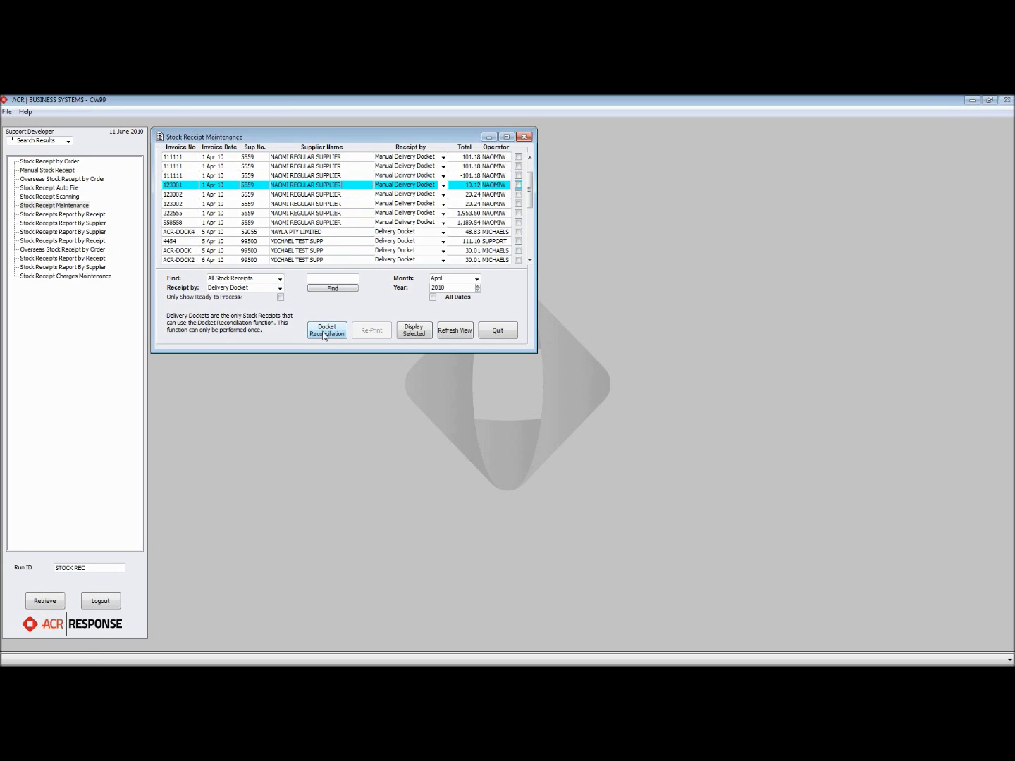
Step: Restrict the April 2010 search to receipts ready to process and find them again
{"action": "left_click", "coordinate": [281, 298]}
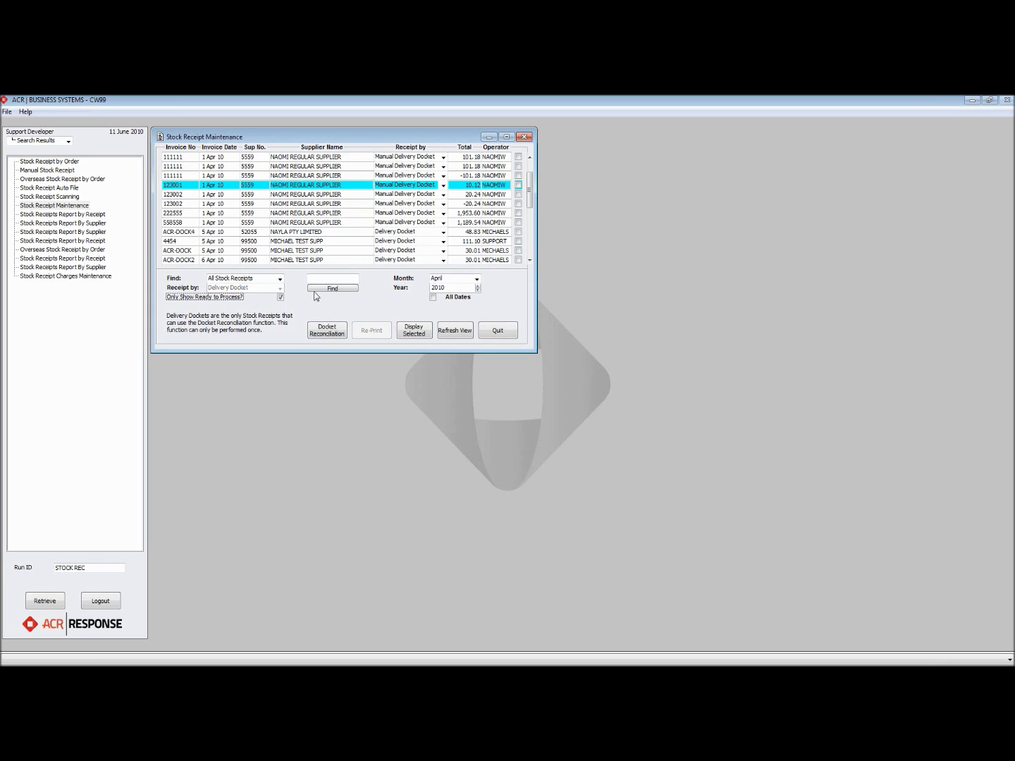
{"action": "left_click", "coordinate": [333, 290]}
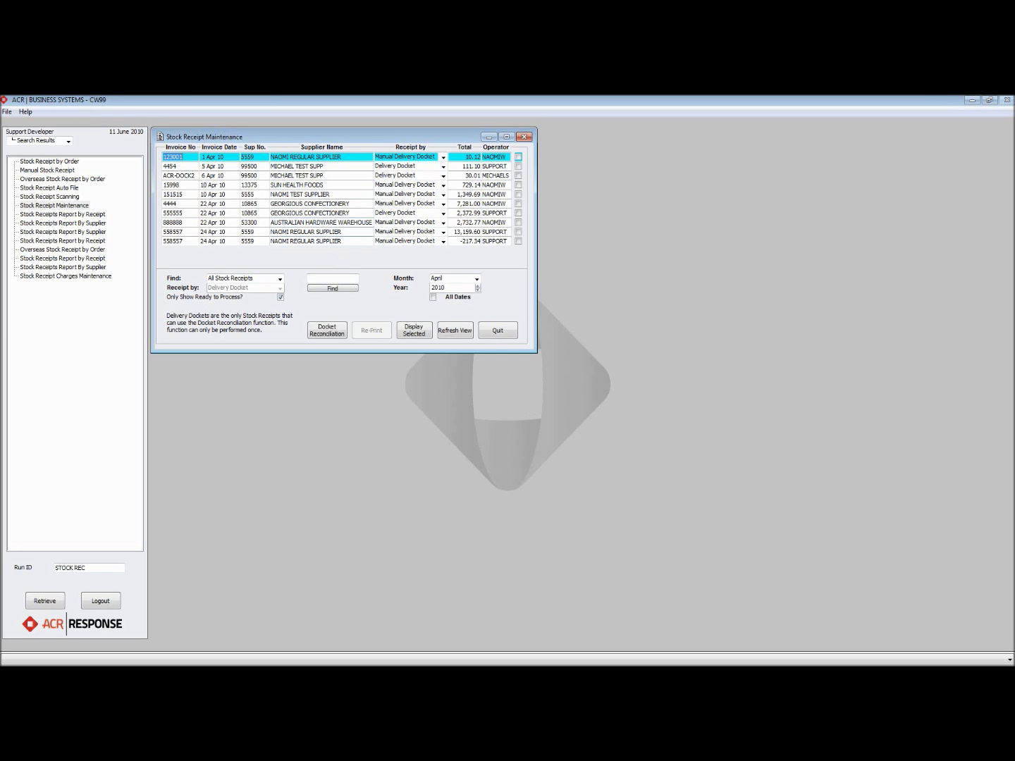
{"action": "left_click", "coordinate": [349, 213]}
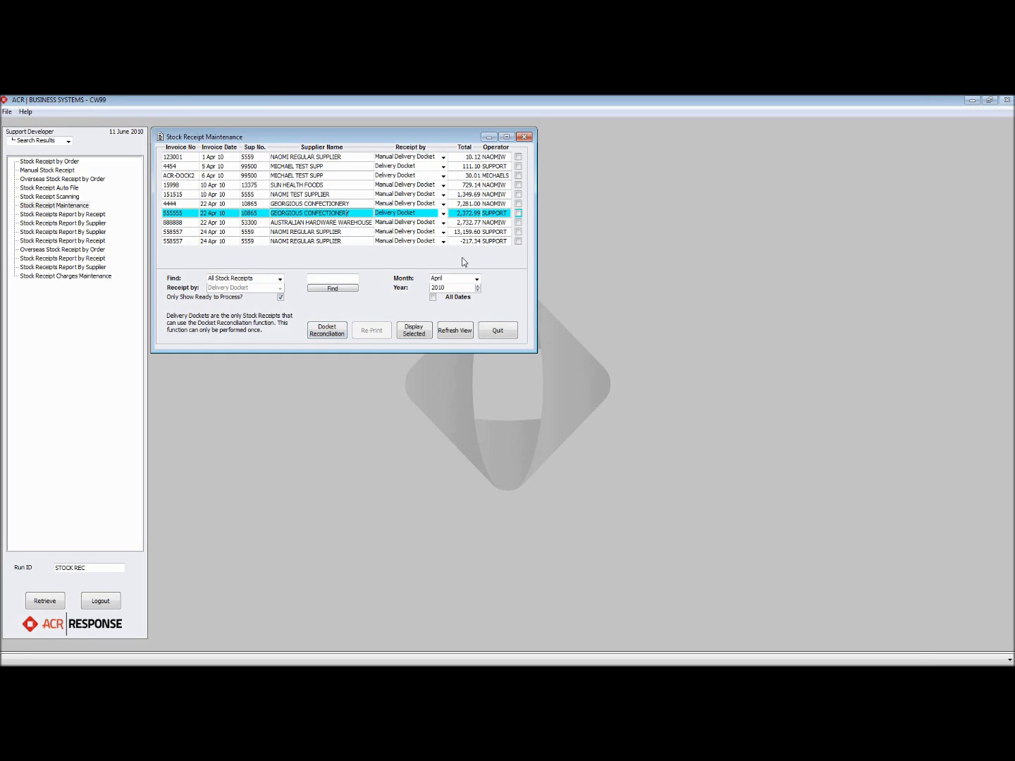
Step: Mark the regular supplier's two 24 April receipts and its 1 April receipt, and start Docket Reconciliation for them
{"action": "left_click", "coordinate": [518, 232]}
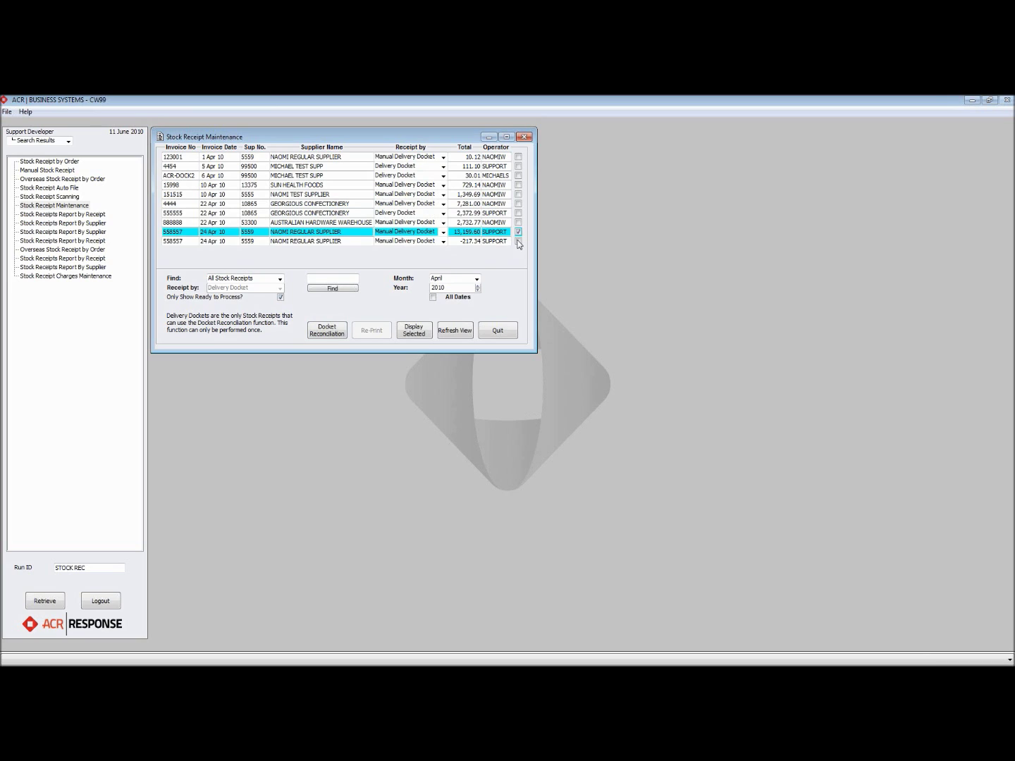
{"action": "left_click", "coordinate": [518, 241]}
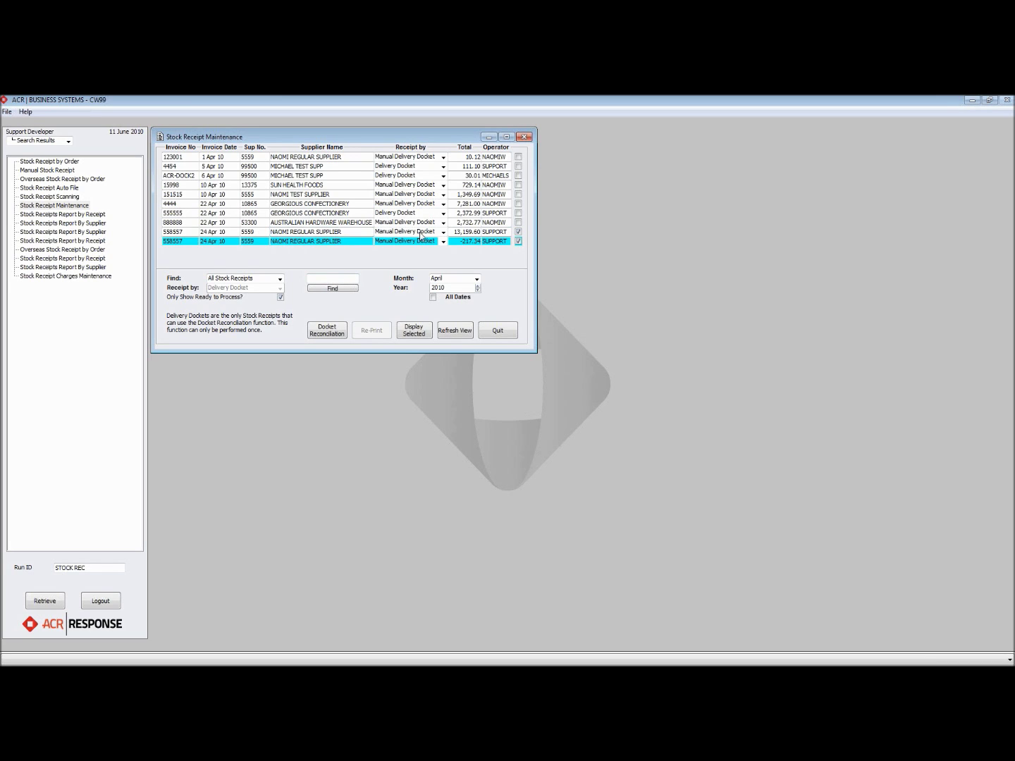
{"action": "left_click", "coordinate": [519, 223]}
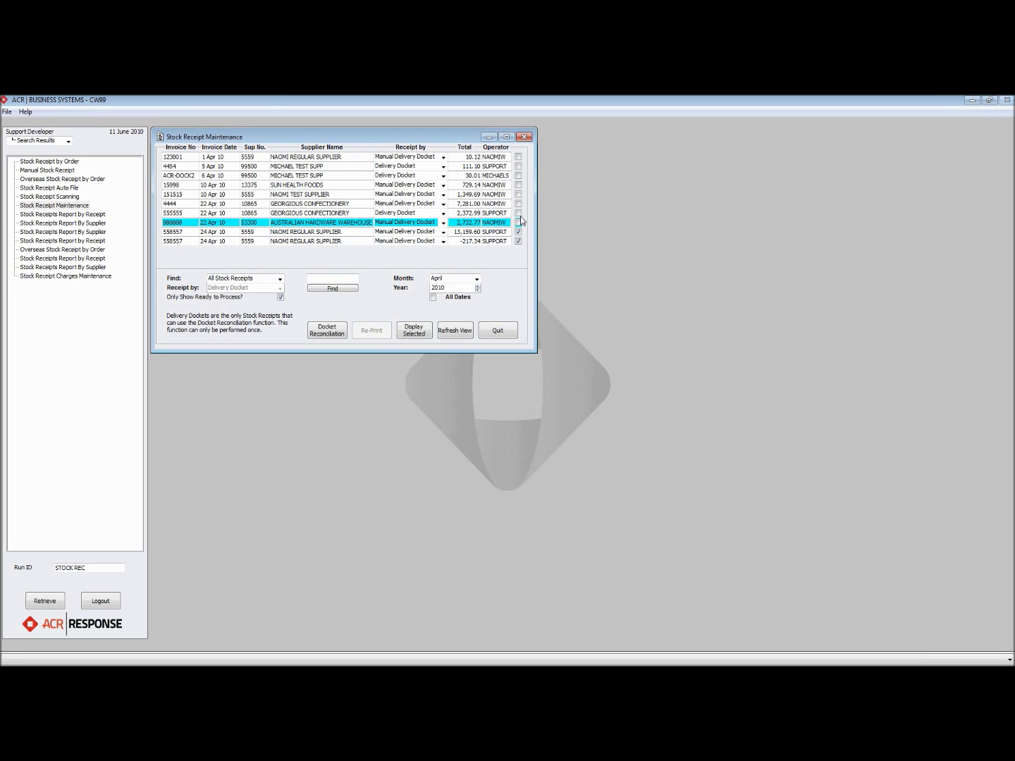
{"action": "left_click_drag", "start_coordinate": [522, 220], "coordinate": [519, 157]}
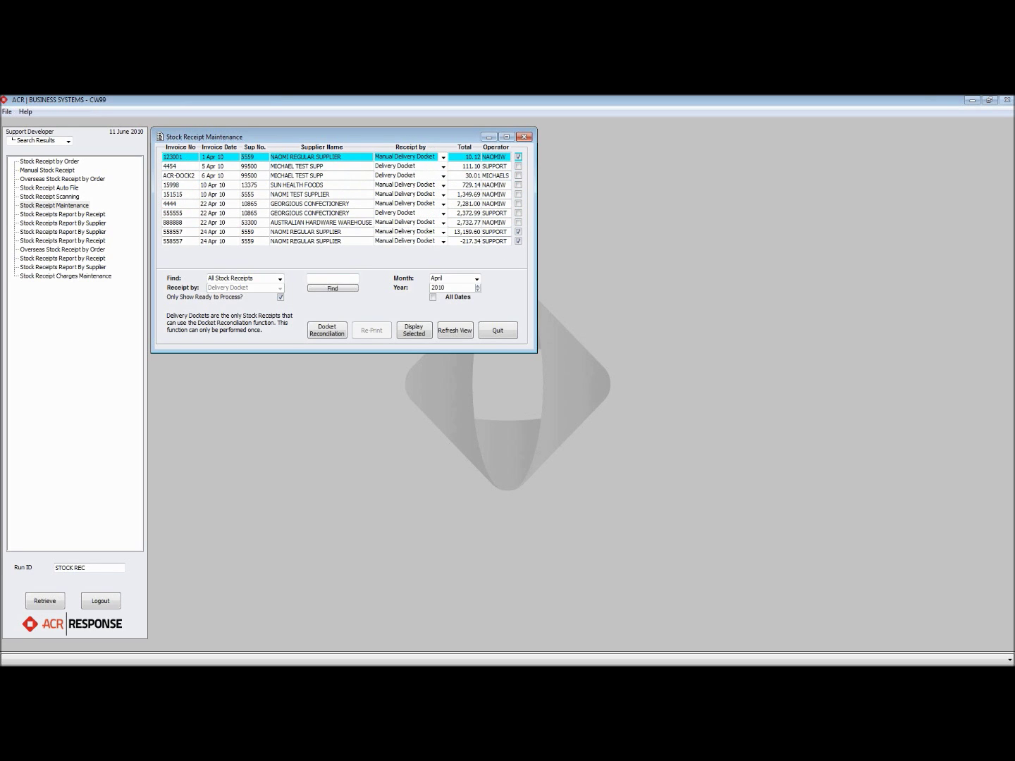
{"action": "left_click", "coordinate": [519, 156]}
{"action": "left_click", "coordinate": [518, 157]}
{"action": "left_click", "coordinate": [331, 328]}
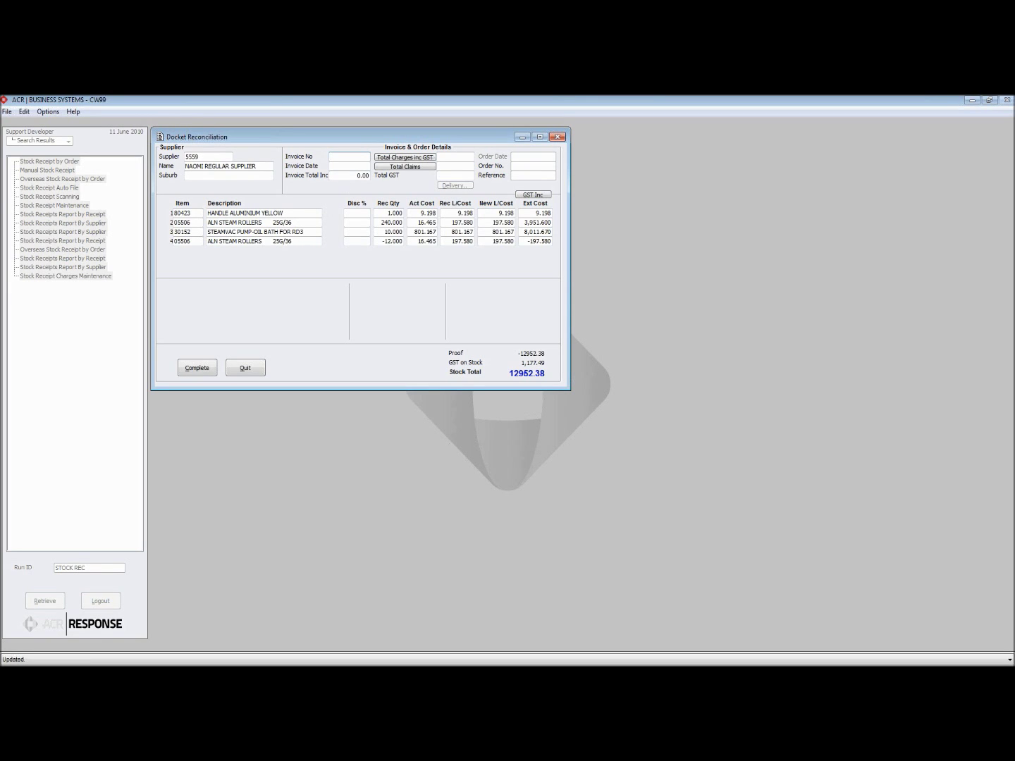
Step: Enter invoice number 555555, invoice date 11-06-10 and an invoice total of 12,952.38 in the docket reconciliation
{"action": "type", "text": "555555"}
{"action": "key", "text": "Tab"}
{"action": "type", "text": "11-06-10"}
{"action": "key", "text": "Tab"}
{"action": "type", "text": "12,9"}
{"action": "type", "text": "52"}
{"action": "type", "text": ".38"}
{"action": "key", "text": "Tab"}
{"action": "key", "text": "Tab"}
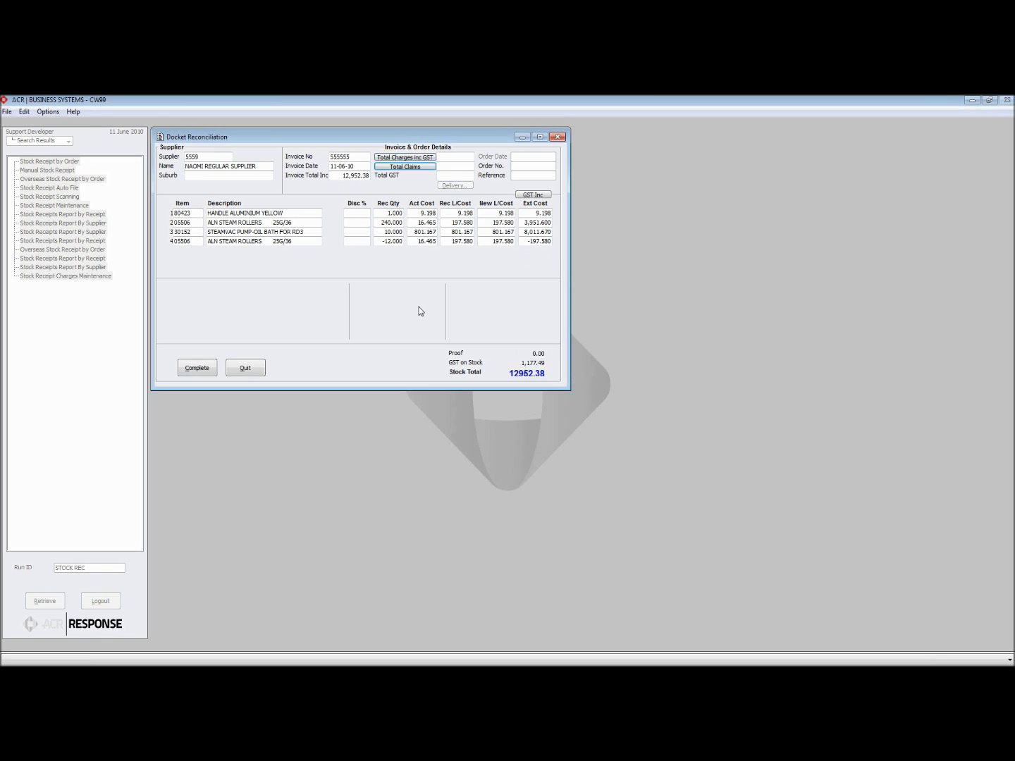
Step: Enter a total GST of 1,177.49 and complete the docket reconciliation
{"action": "key", "text": "Tab"}
{"action": "type", "text": "1,177.49"}
{"action": "key", "text": "Return"}
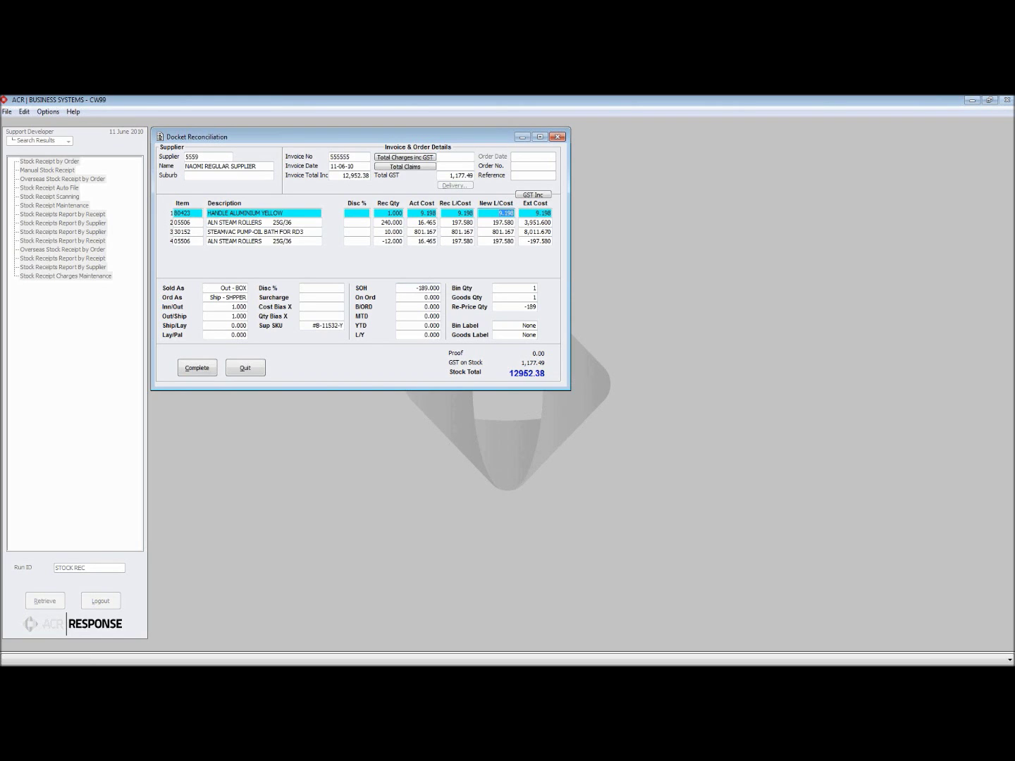
{"action": "left_click", "coordinate": [196, 370]}
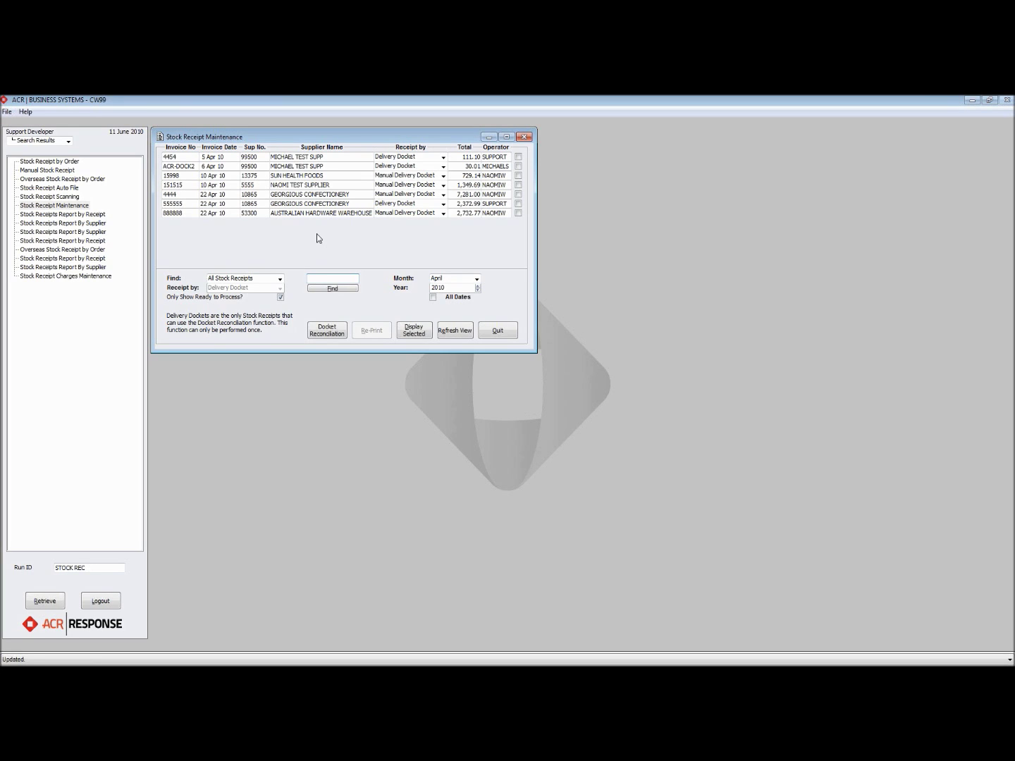
Step: Close Stock Receipt Maintenance, and open Product Maintenance by searching the programs for PRODUCT MAIN
{"action": "left_click", "coordinate": [496, 329]}
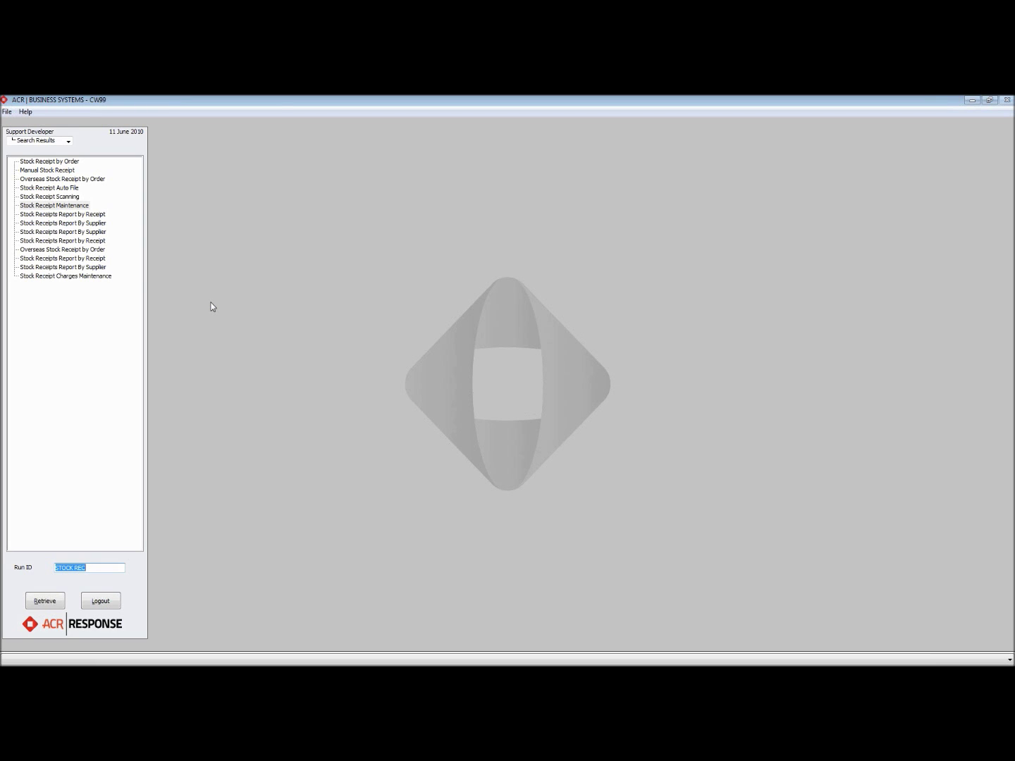
{"action": "type", "text": "PRODUCT MAIN"}
{"action": "key", "text": "Down"}
{"action": "key", "text": "Return"}
Step: Search the products for ?TEST and open product 10085, DESCRIPTION 1
{"action": "type", "text": "?TEST"}
{"action": "key", "text": "Return"}
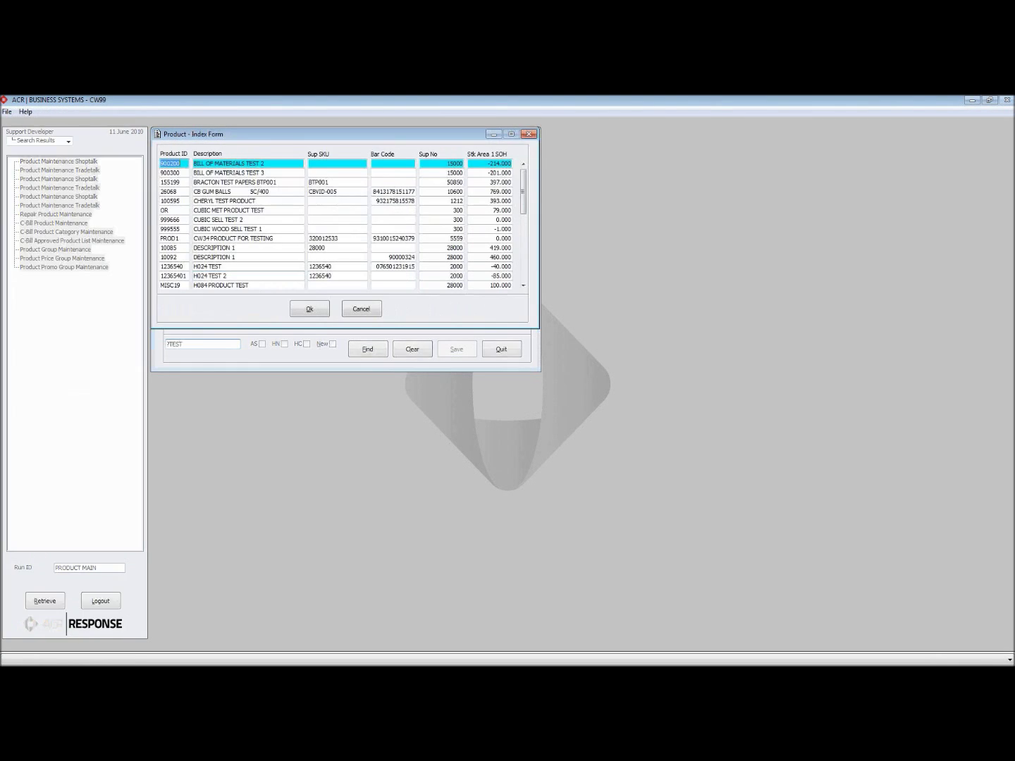
{"action": "key", "text": "Down"}
{"action": "key", "text": "Down"}
{"action": "key", "text": "Down"}
{"action": "key", "text": "Down"}
{"action": "key", "text": "Down"}
{"action": "key", "text": "Down"}
{"action": "key", "text": "Down"}
{"action": "key", "text": "Down"}
{"action": "key", "text": "Down"}
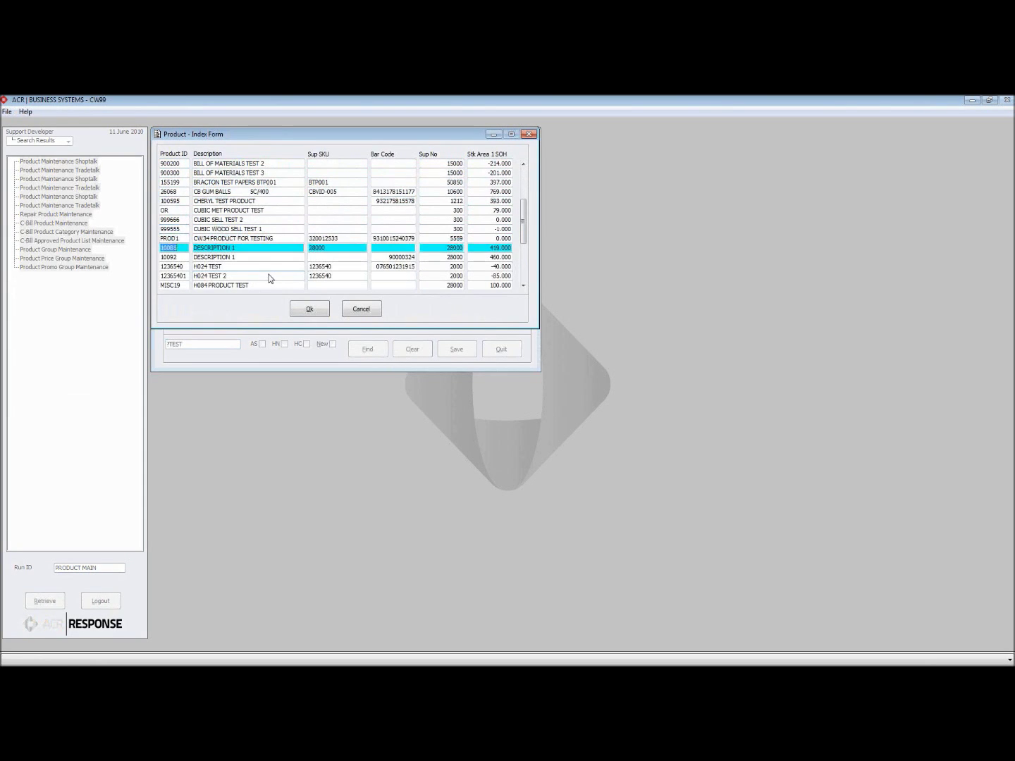
{"action": "key", "text": "Return"}
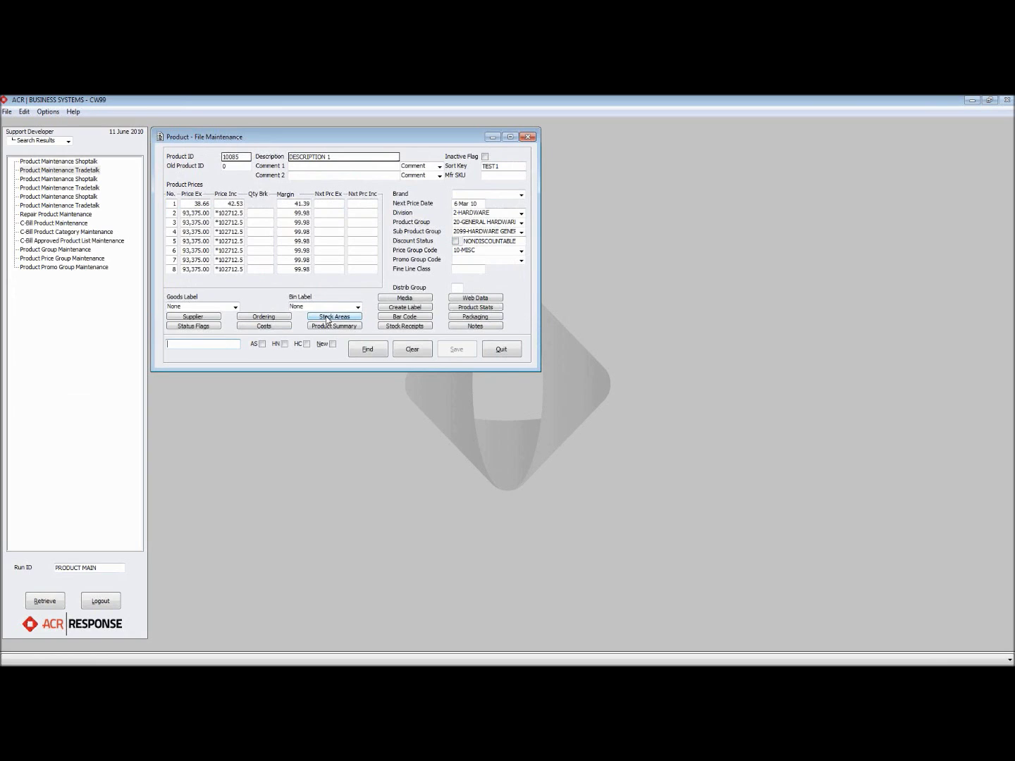
Step: Review the product's last stock receipts, display the receipt for supplier invoice 456456, and close both views
{"action": "left_click", "coordinate": [415, 326]}
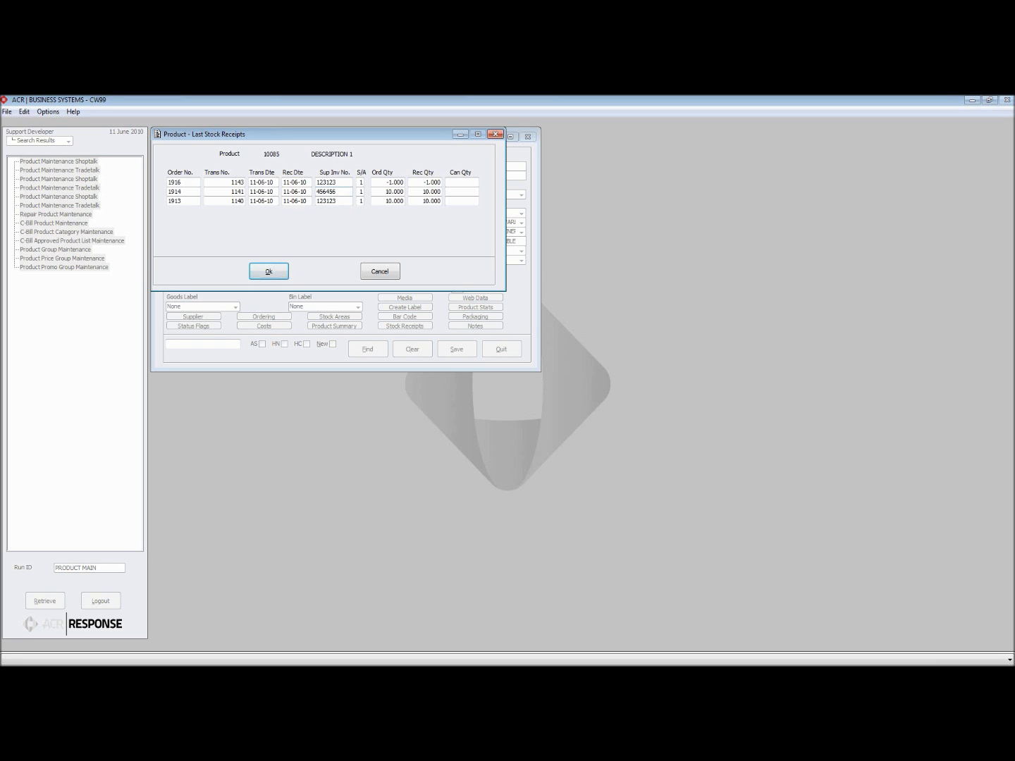
{"action": "double_click", "coordinate": [339, 192]}
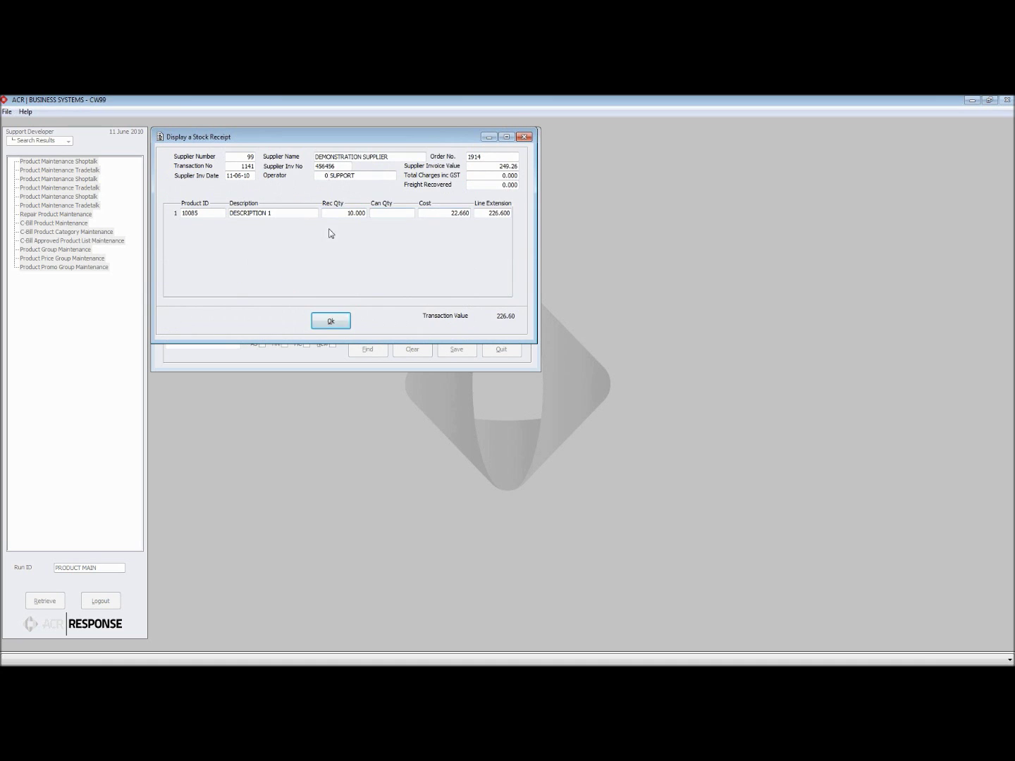
{"action": "left_click", "coordinate": [331, 321]}
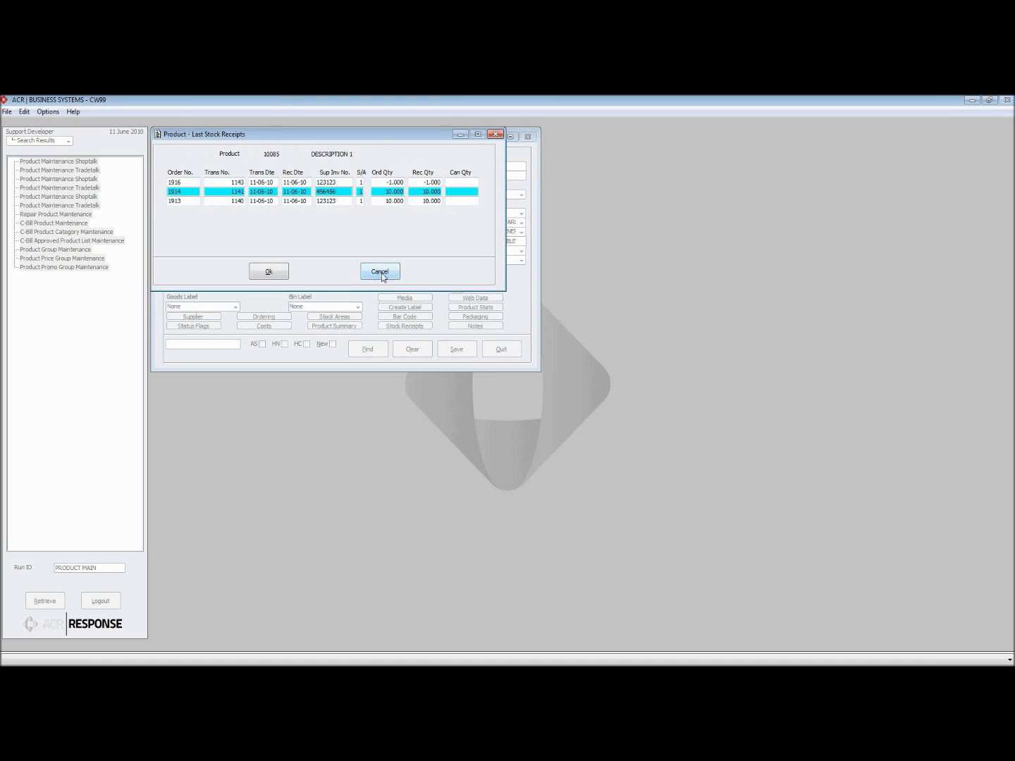
{"action": "left_click", "coordinate": [382, 273]}
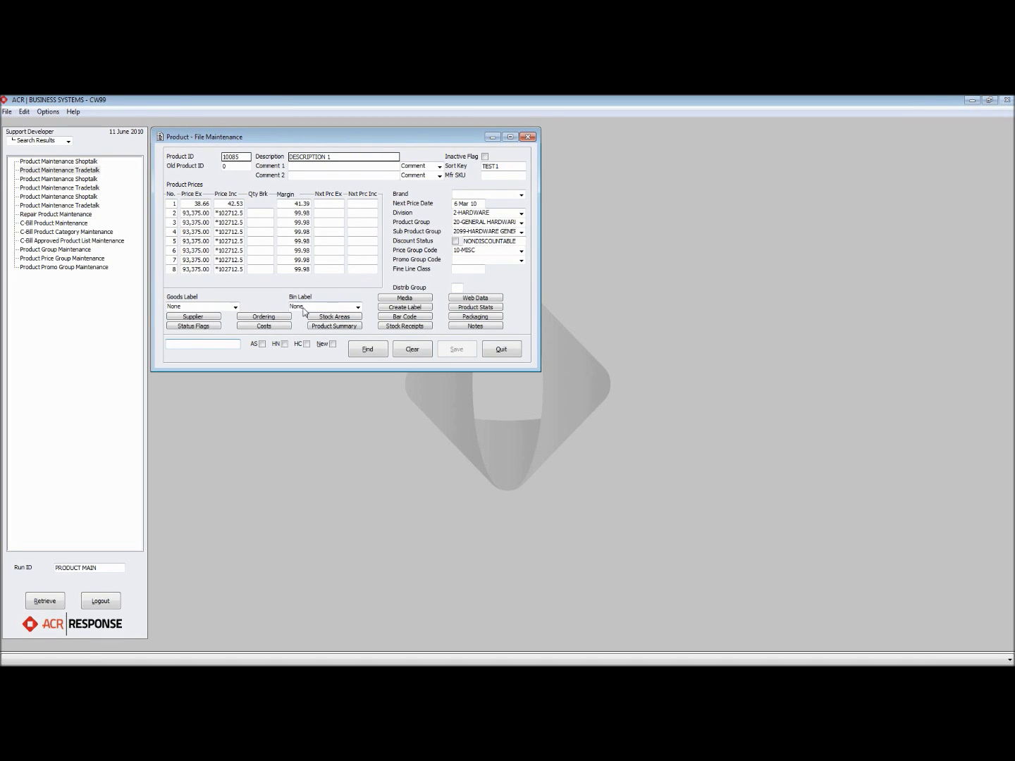
Step: Review the stock movements of product 10085 from its product summary, and close the enquiry and the summary
{"action": "left_click", "coordinate": [330, 327]}
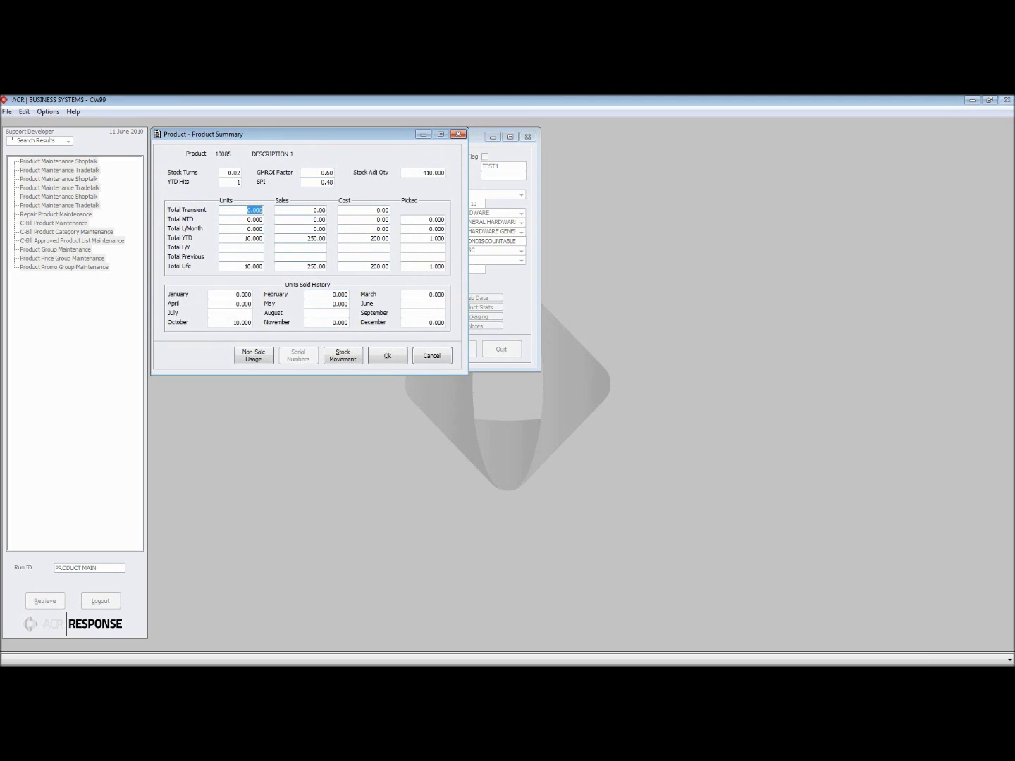
{"action": "left_click", "coordinate": [348, 359]}
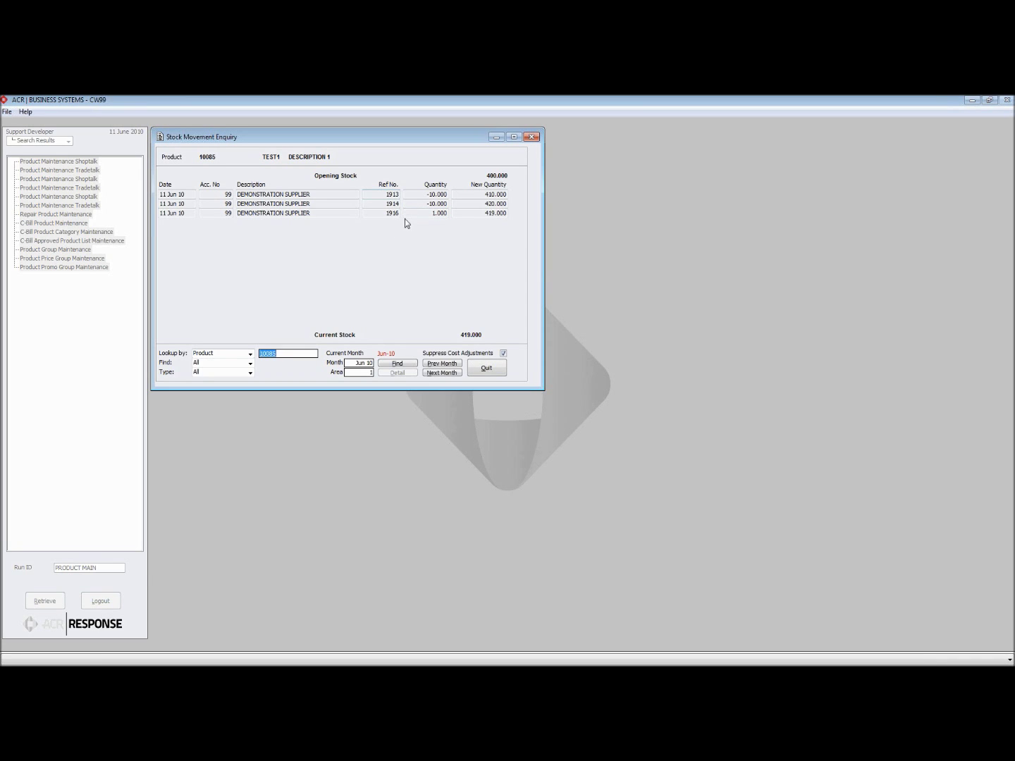
{"action": "key", "text": "Tab"}
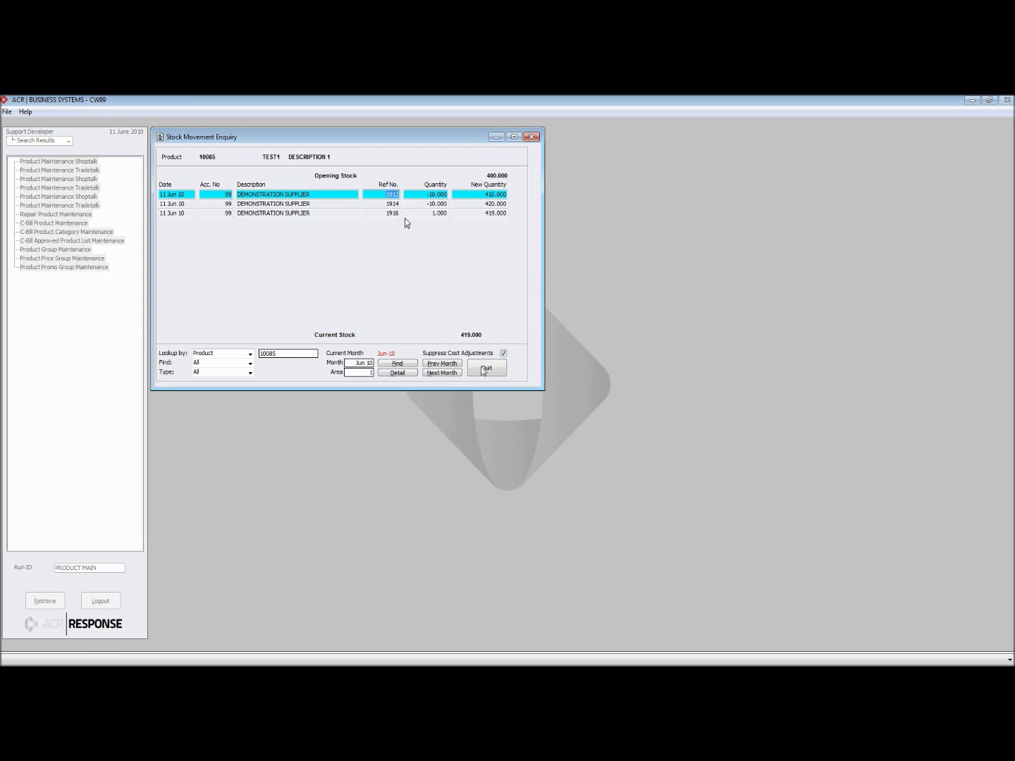
{"action": "left_click", "coordinate": [486, 369]}
{"action": "left_click", "coordinate": [431, 356]}
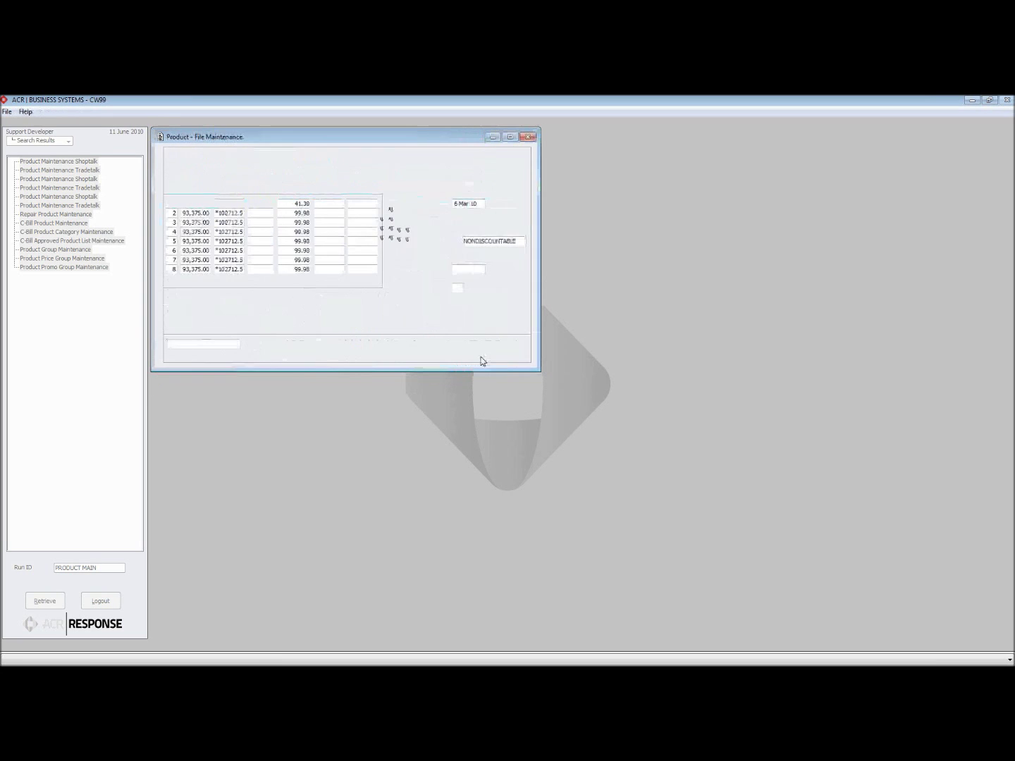
Step: Close the product file, search the programs for STOCK MOVEMENT VALU, and open the Stock Movement Value Report qualifier
{"action": "left_click", "coordinate": [502, 348]}
{"action": "key", "text": "BackSpace"}
{"action": "type", "text": "STOCK MOVEMENT VALU"}
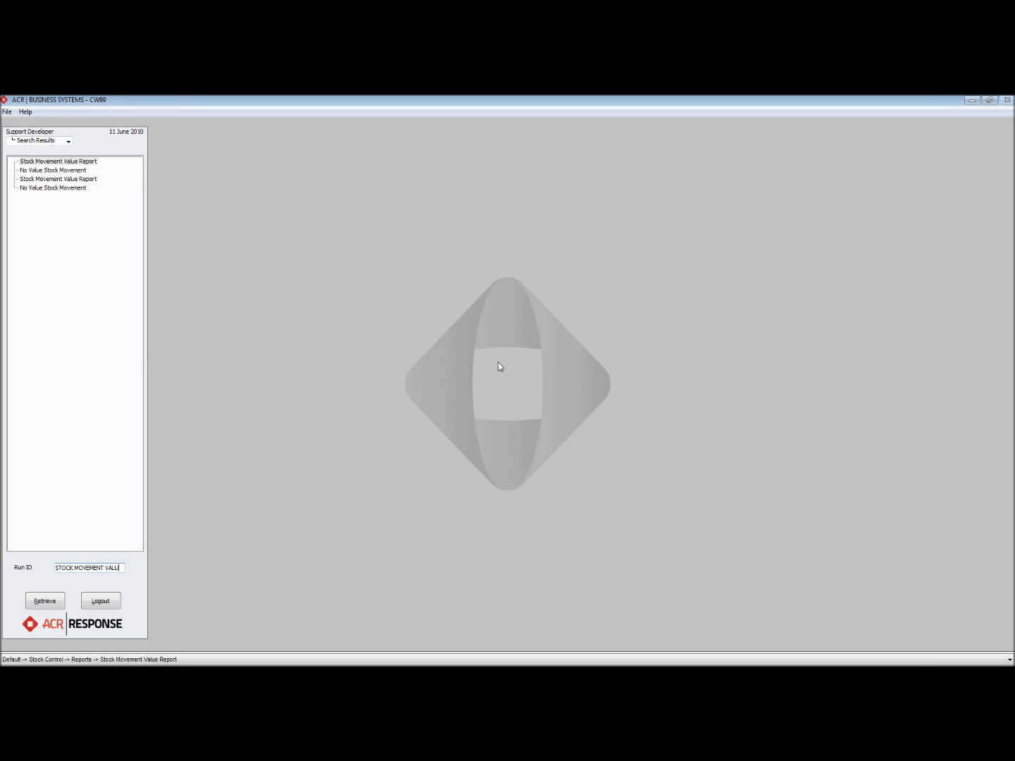
{"action": "double_click", "coordinate": [71, 163]}
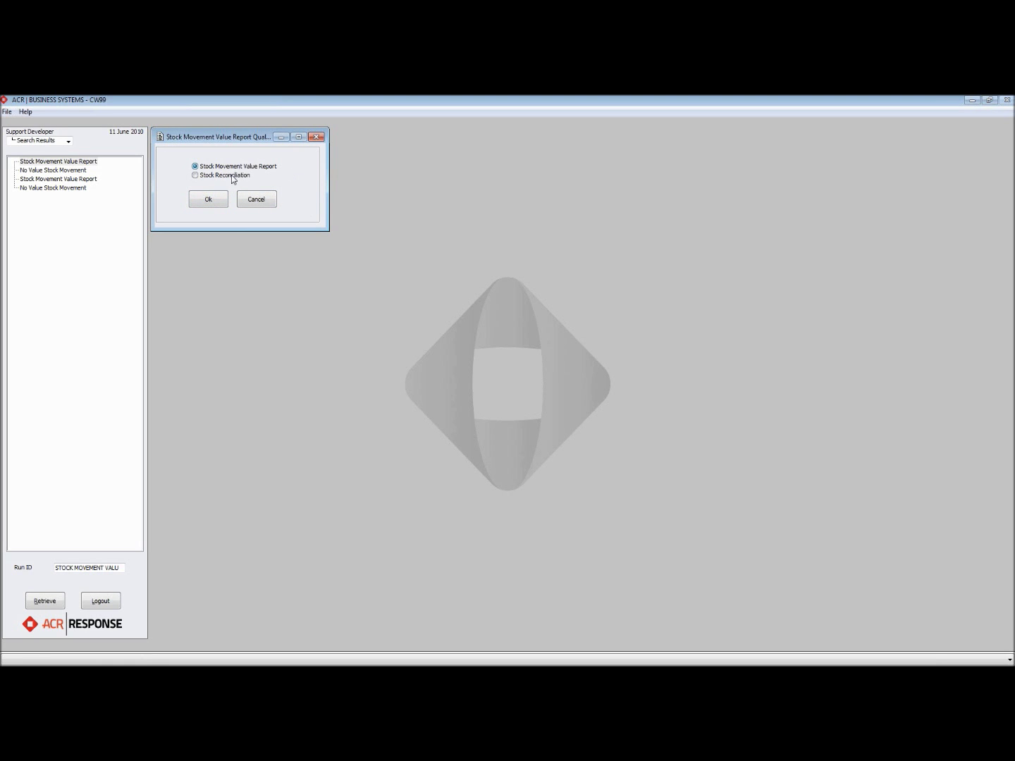
{"action": "left_click", "coordinate": [210, 200]}
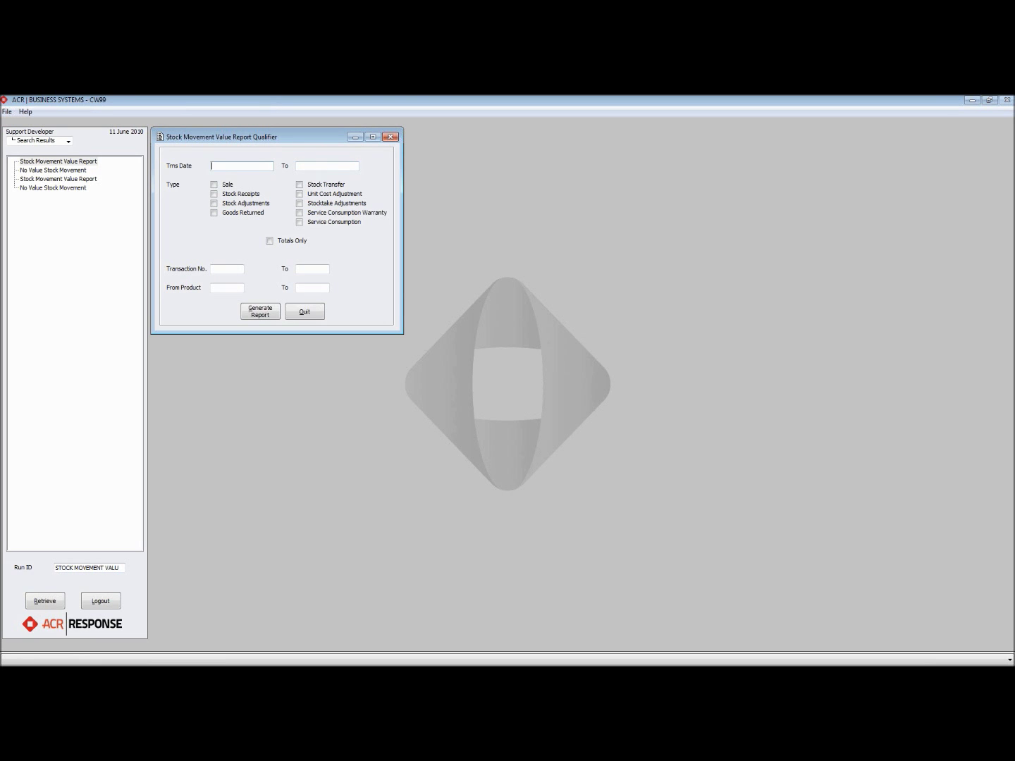
Step: Limit the report to Stock Receipts dated 11 Jun 10 to 11 Jun 10 with transaction numbers 1913 to 1916
{"action": "type", "text": "110610"}
{"action": "key", "text": "Tab"}
{"action": "type", "text": "110610"}
{"action": "key", "text": "Tab"}
{"action": "left_click", "coordinate": [215, 196]}
{"action": "left_click", "coordinate": [244, 268]}
{"action": "type", "text": "1913"}
{"action": "left_click", "coordinate": [306, 269]}
{"action": "type", "text": "1916"}
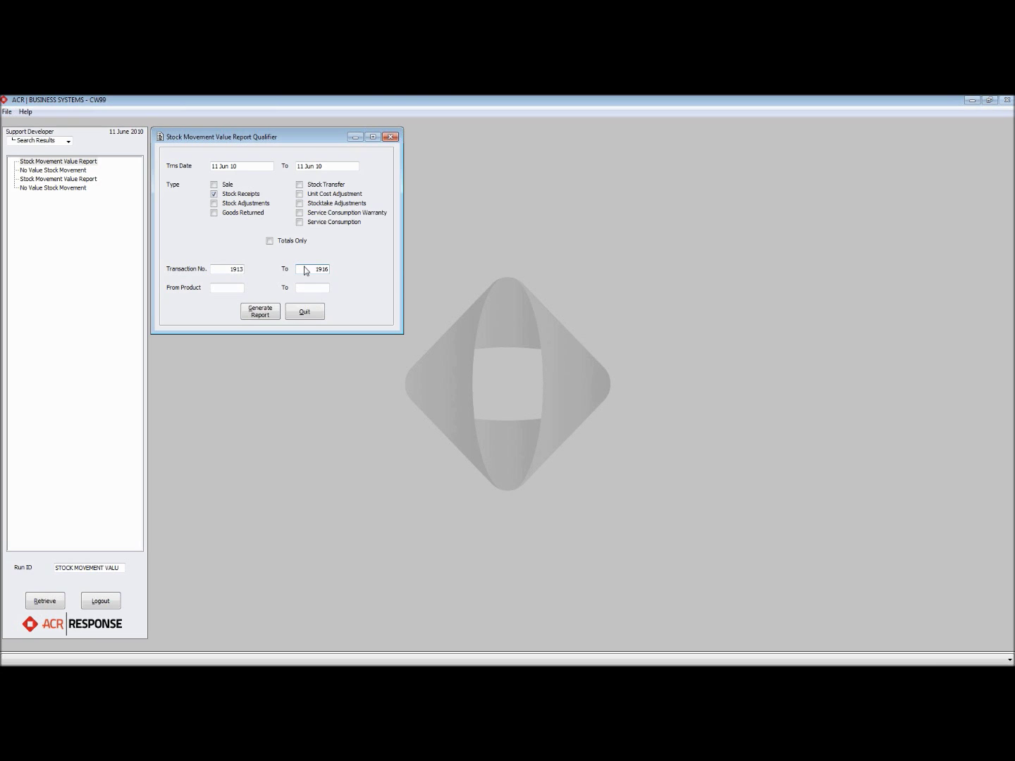
{"action": "key", "text": "Tab"}
Step: Try to generate the Stock Movement Value Report with output to the screen
{"action": "left_click", "coordinate": [269, 314]}
{"action": "left_click", "coordinate": [187, 246]}
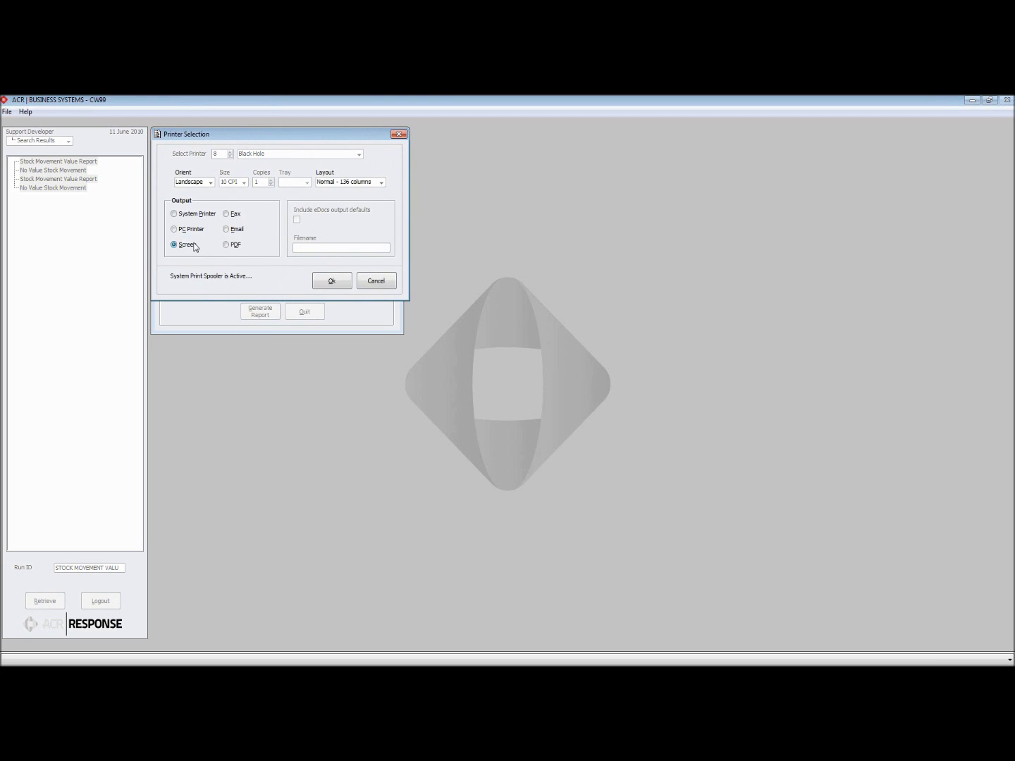
{"action": "left_click", "coordinate": [329, 280]}
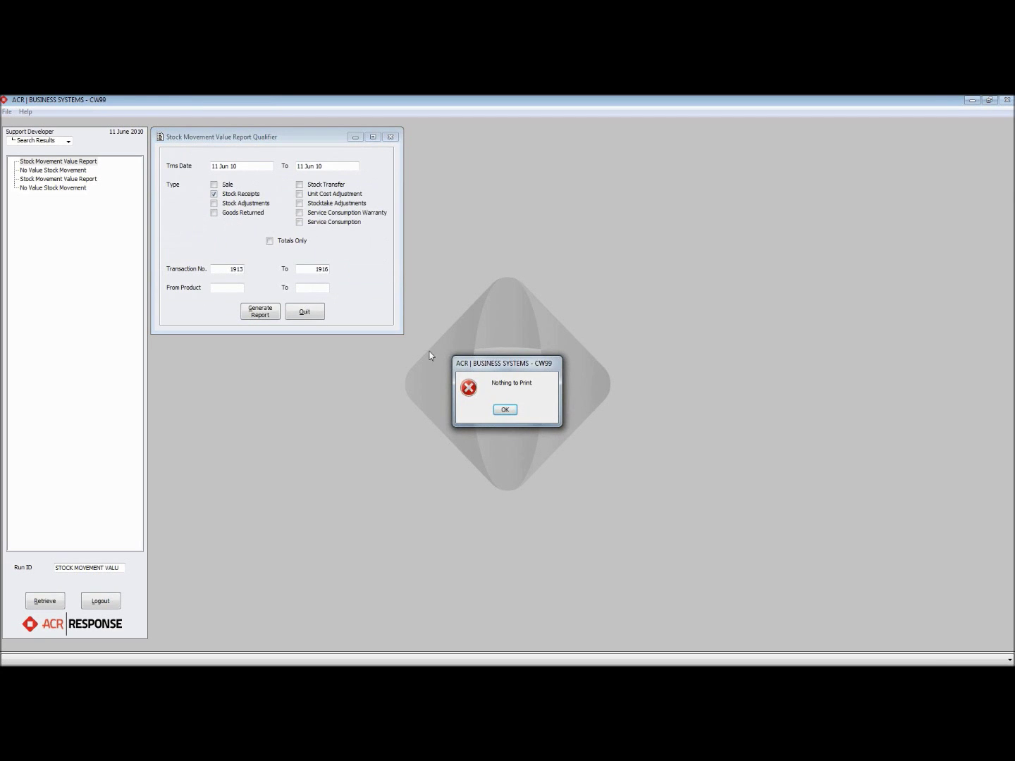
Step: Reopen the Stock Movement Value Report and limit it to Stock Receipts dated 11 Jun 10 to 11 Jun 10, without a transaction number range
{"action": "left_click", "coordinate": [502, 409]}
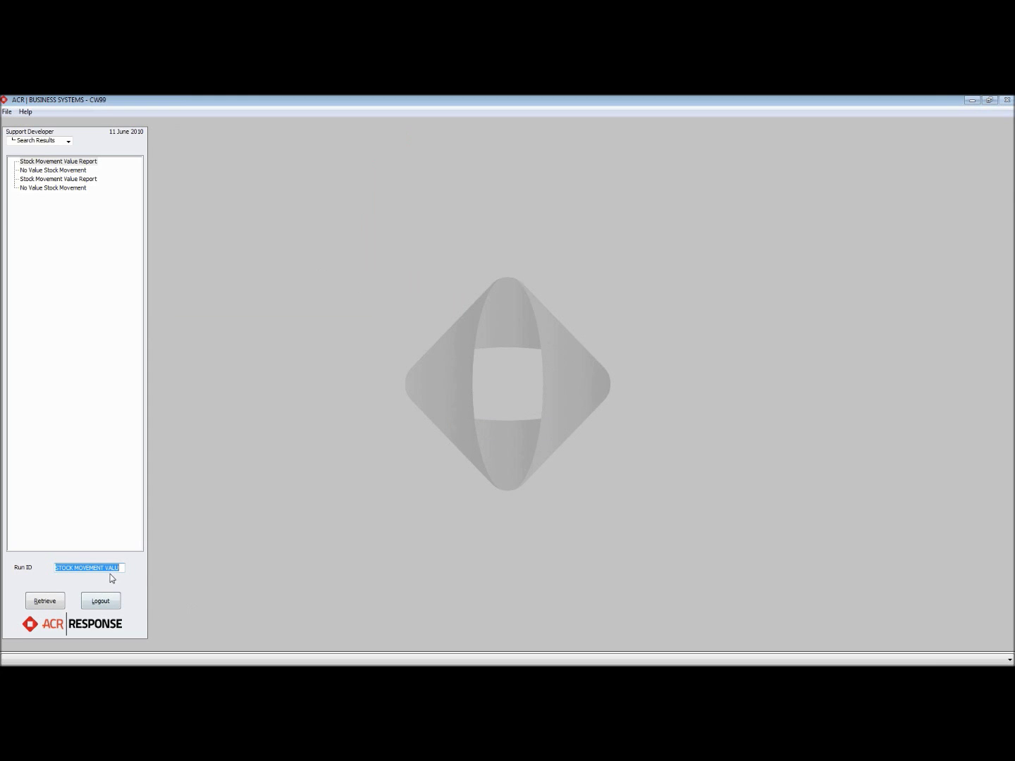
{"action": "double_click", "coordinate": [66, 165]}
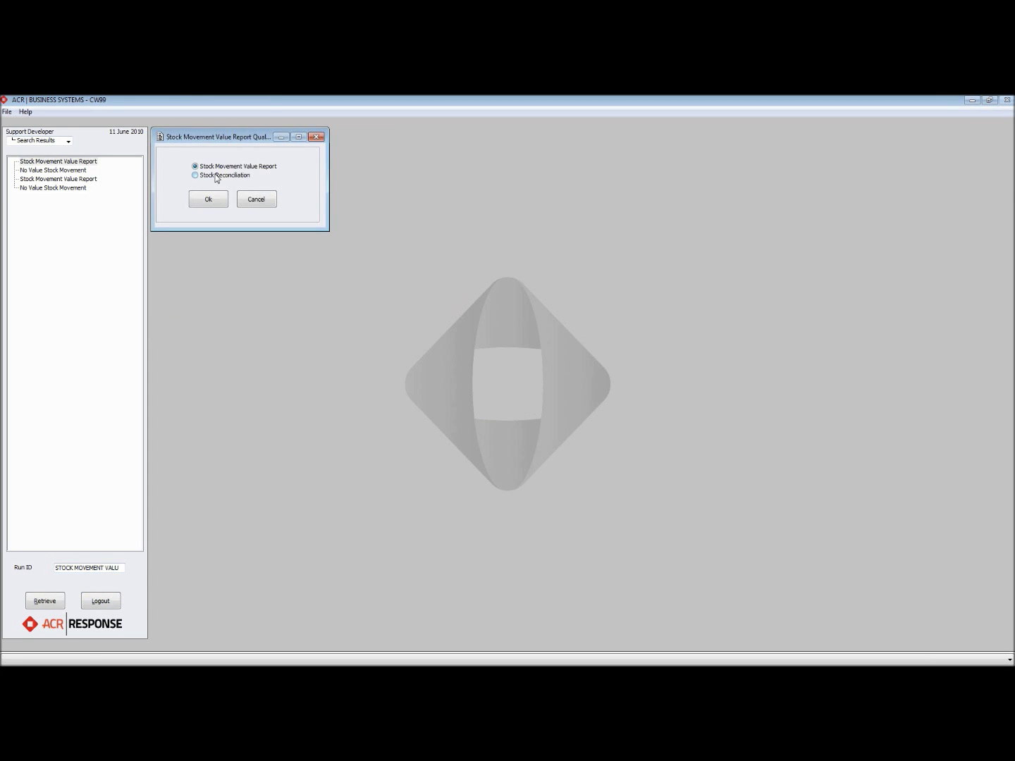
{"action": "left_click", "coordinate": [215, 203]}
{"action": "type", "text": "11061"}
{"action": "type", "text": "0"}
{"action": "key", "text": "Tab"}
{"action": "type", "text": "110610"}
{"action": "key", "text": "Tab"}
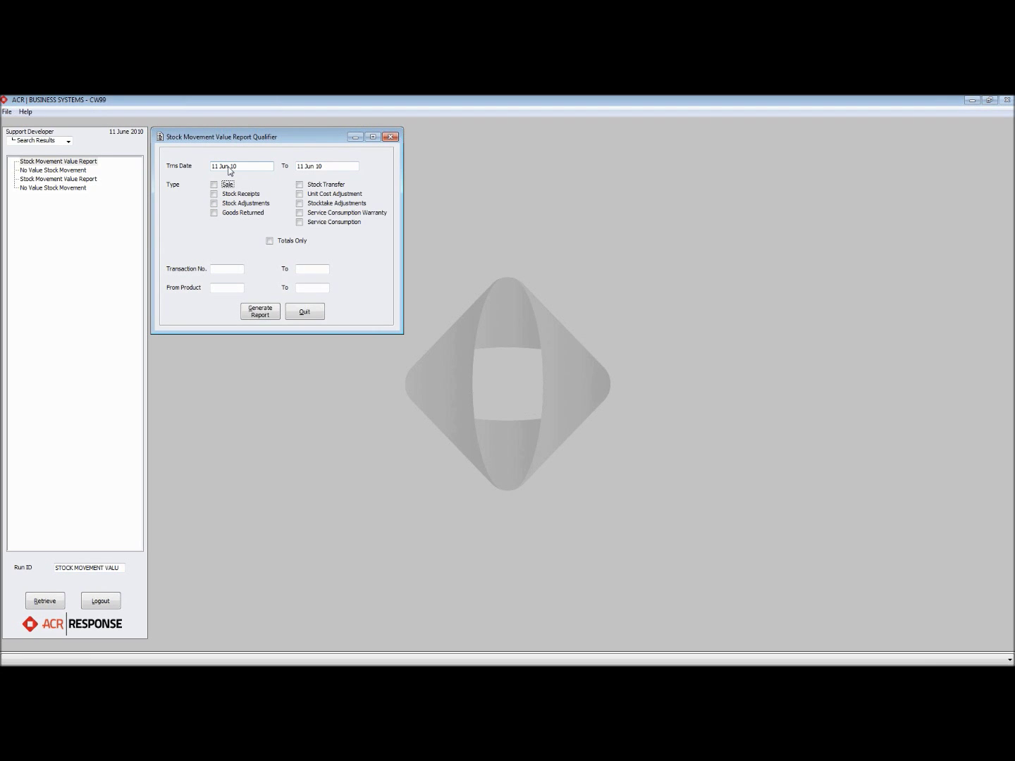
{"action": "left_click", "coordinate": [230, 197]}
Step: Generate the Stock Movement Value Report with landscape output to the screen and review the listed stock receipts
{"action": "left_click", "coordinate": [264, 311]}
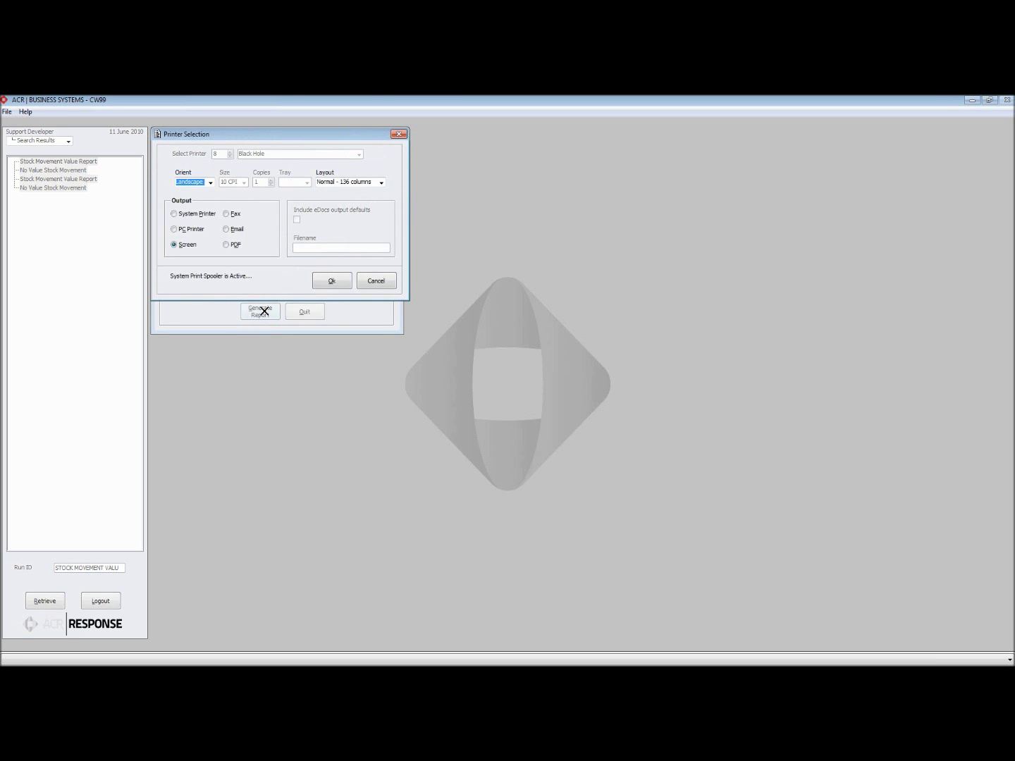
{"action": "left_click", "coordinate": [334, 282]}
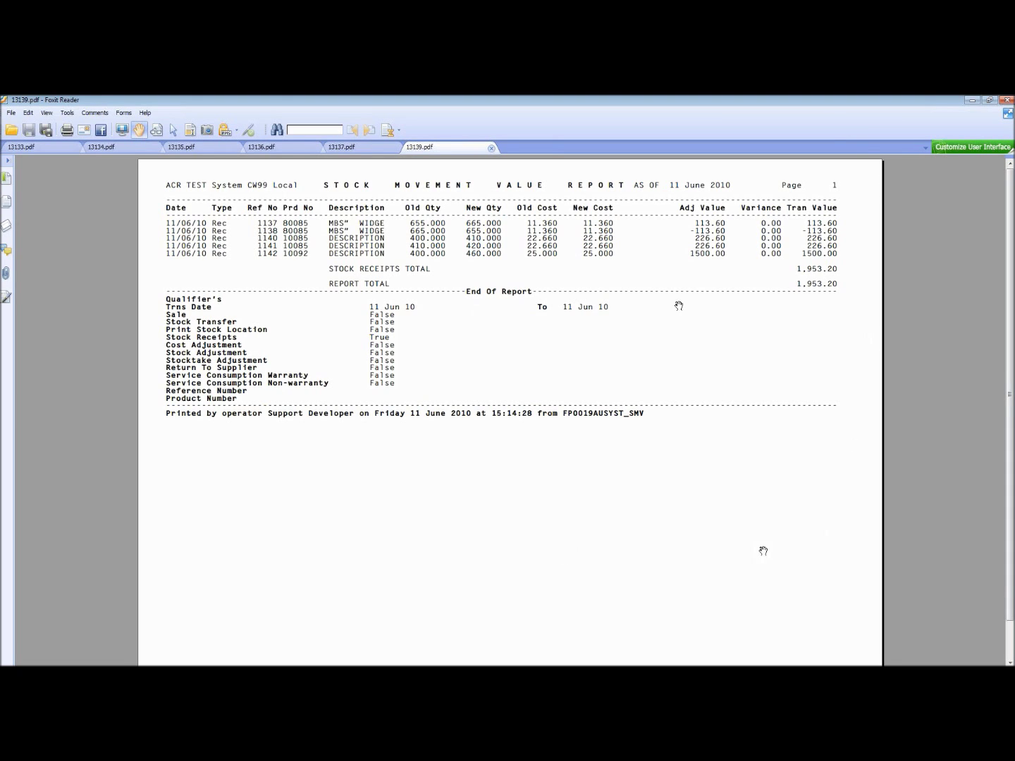
{"action": "mouse_move", "coordinate": [209, 677]}
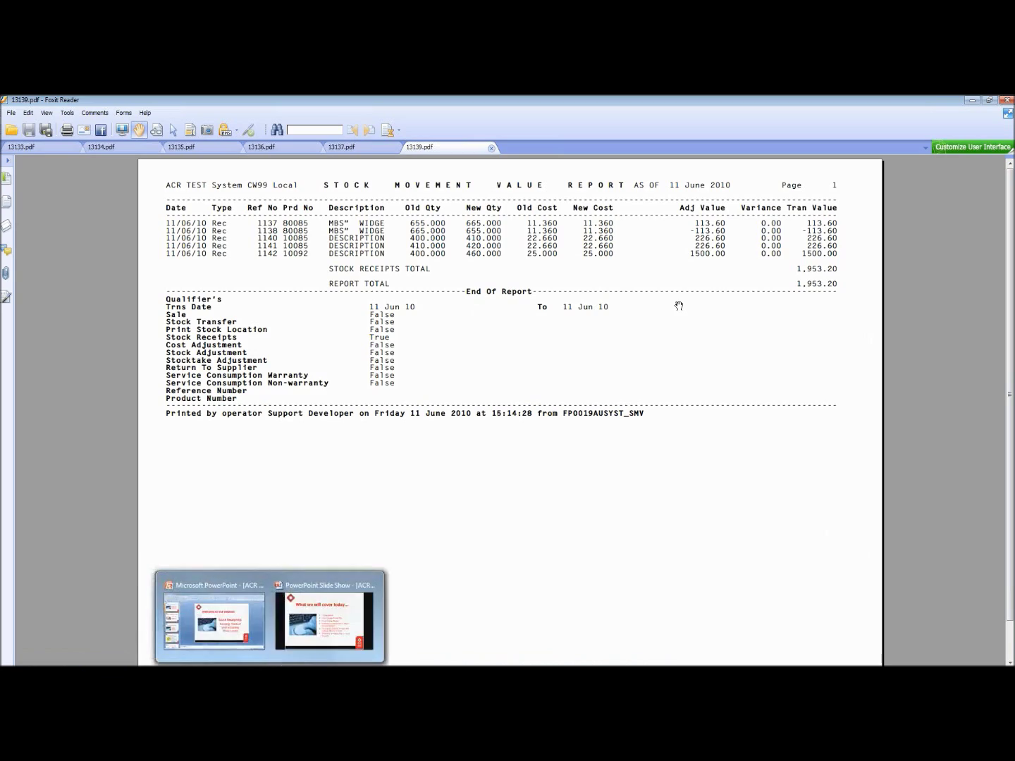